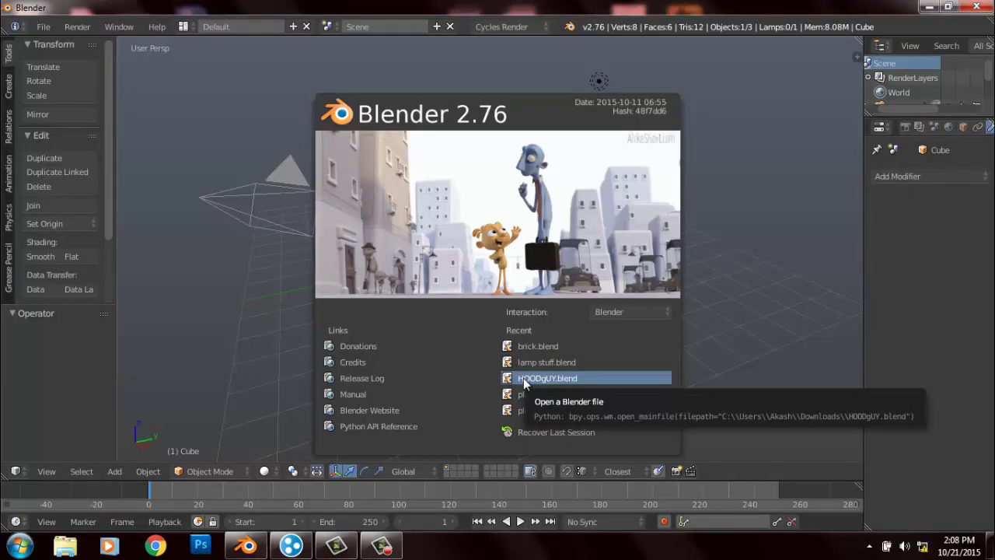
# - Dismiss the splash screen and delete the default cube from the scene
pyautogui.click(764, 196)
pyautogui.scroll(3, 503, 289)
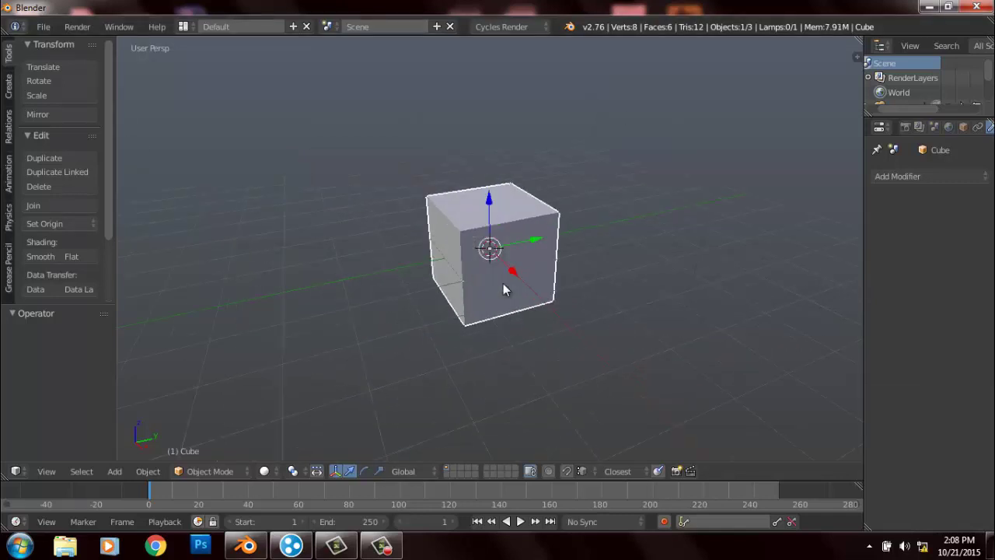
pyautogui.scroll(-3, 503, 283)
pyautogui.scroll(3, 432, 305)
pyautogui.press('x')
pyautogui.click(495, 279)
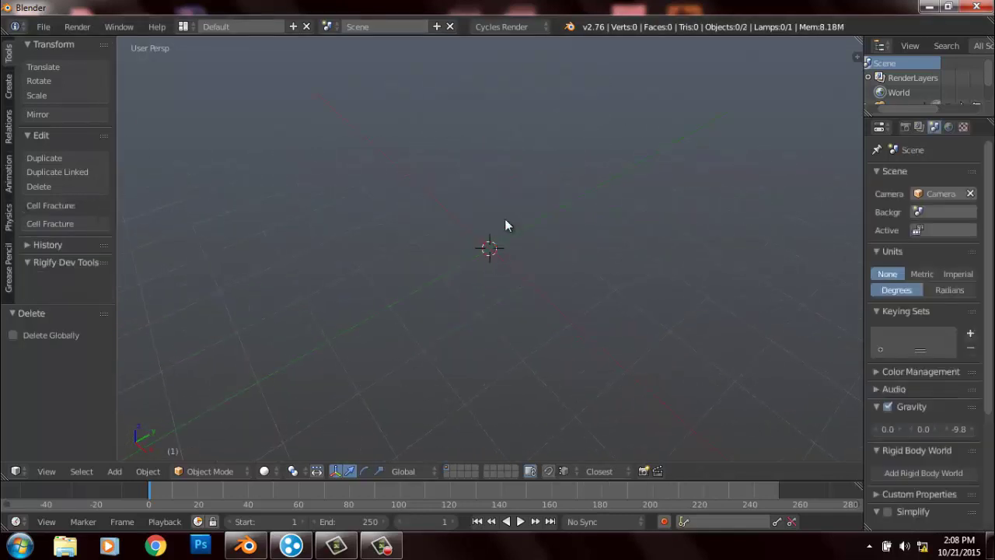
# - Add a plane mesh at the scene's origin and display it from directly above
pyautogui.hotkey('shift', 'a')
pyautogui.moveTo(508, 153)
pyautogui.click(567, 155)
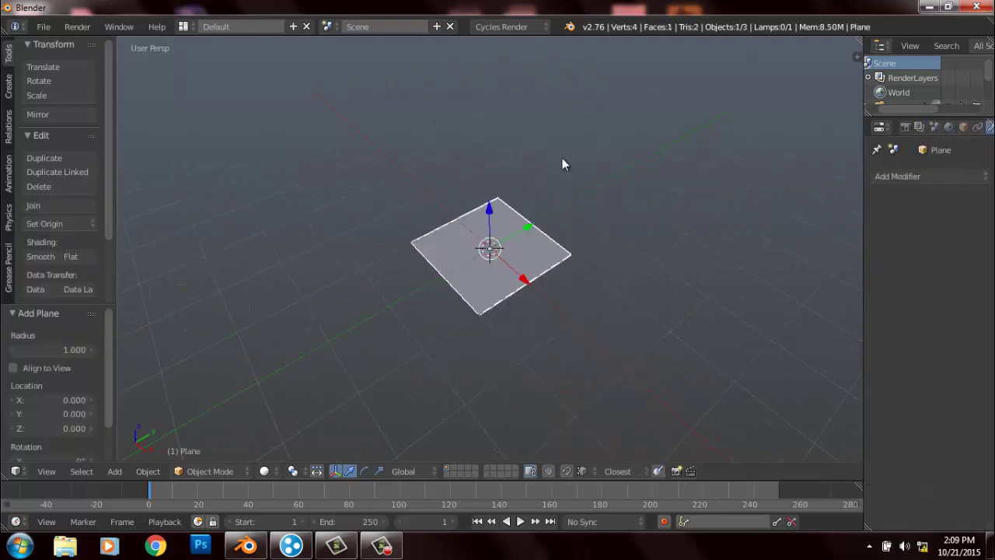
pyautogui.moveTo(425, 223); pyautogui.dragTo(529, 265, button='middle')
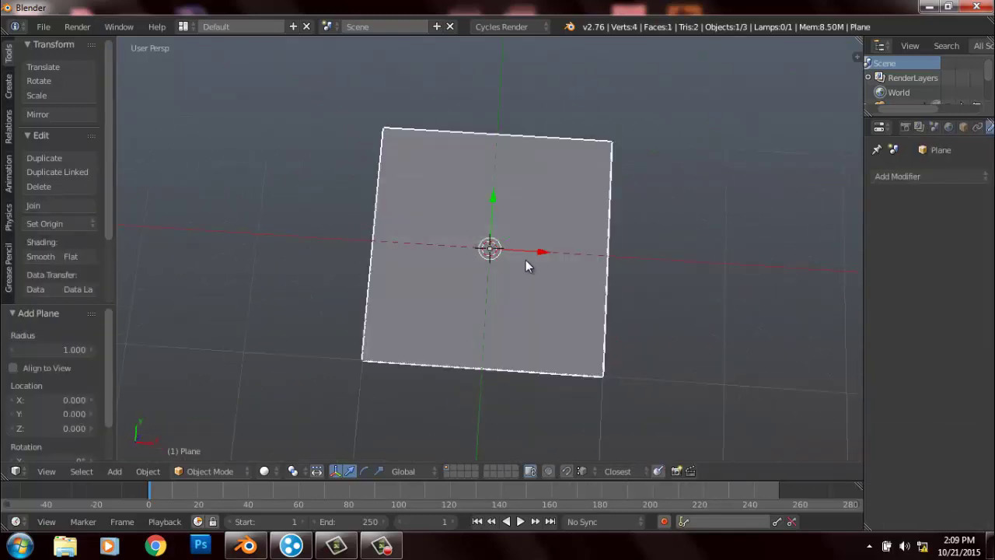
pyautogui.scroll(-2, 530, 264)
pyautogui.scroll(2, 543, 262)
pyautogui.scroll(-1, 527, 256)
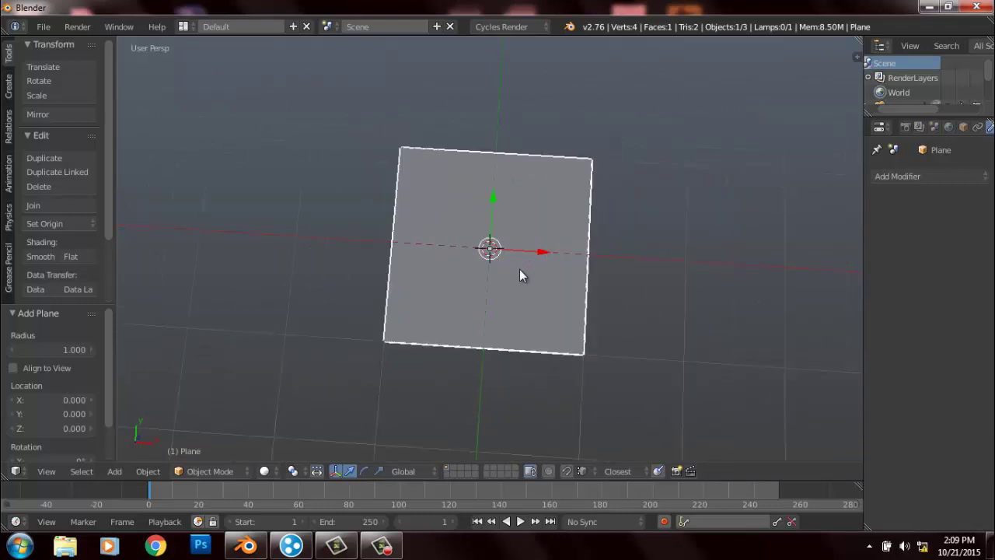
pyautogui.press('KP_7')
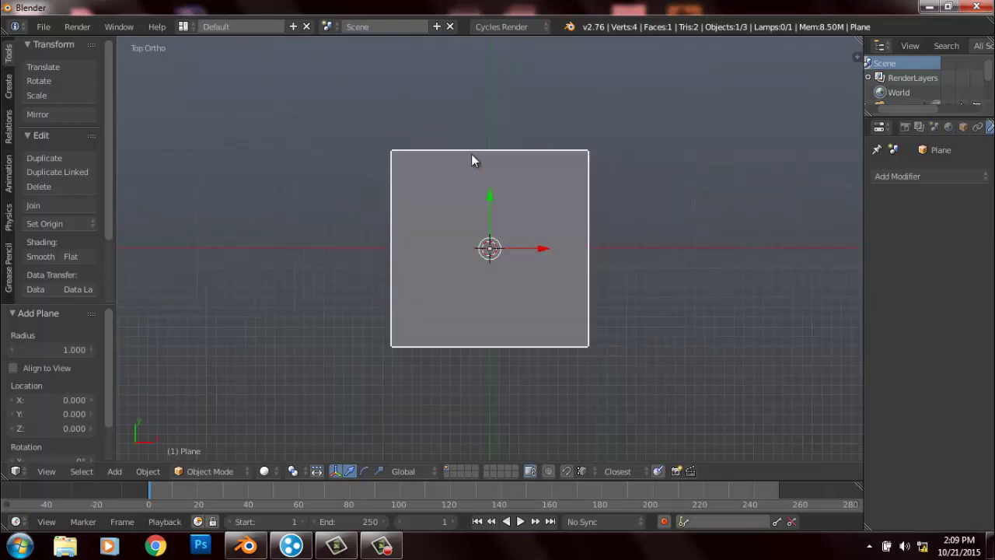
pyautogui.scroll(2, 471, 154)
pyautogui.scroll(2, 473, 154)
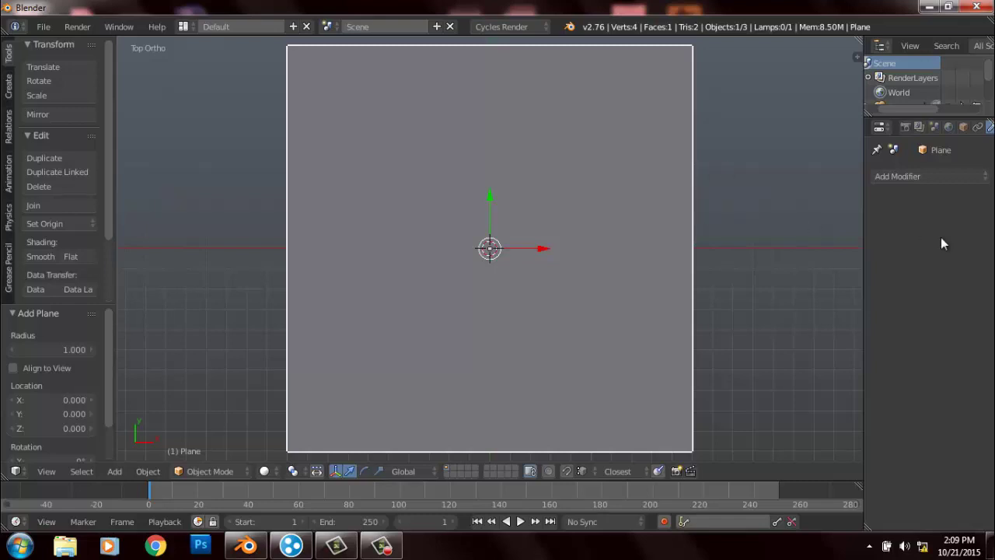
# - Enlarge the timeline area beneath the 3D view to about half the window and turn it into a Node Editor
pyautogui.moveTo(505, 479); pyautogui.dragTo(489, 144)
pyautogui.scroll(-2, 489, 144)
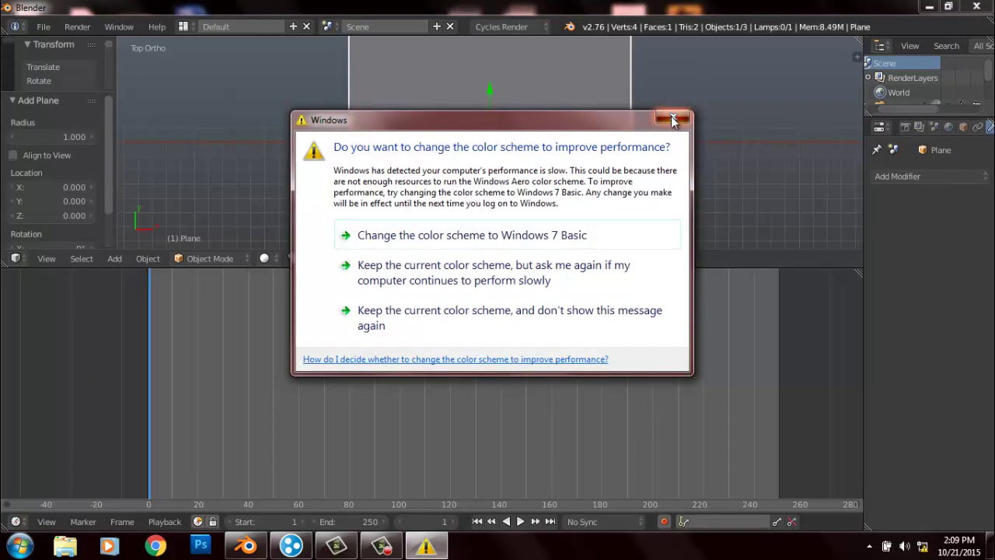
pyautogui.click(673, 116)
pyautogui.scroll(-3, 480, 151)
pyautogui.scroll(1, 470, 160)
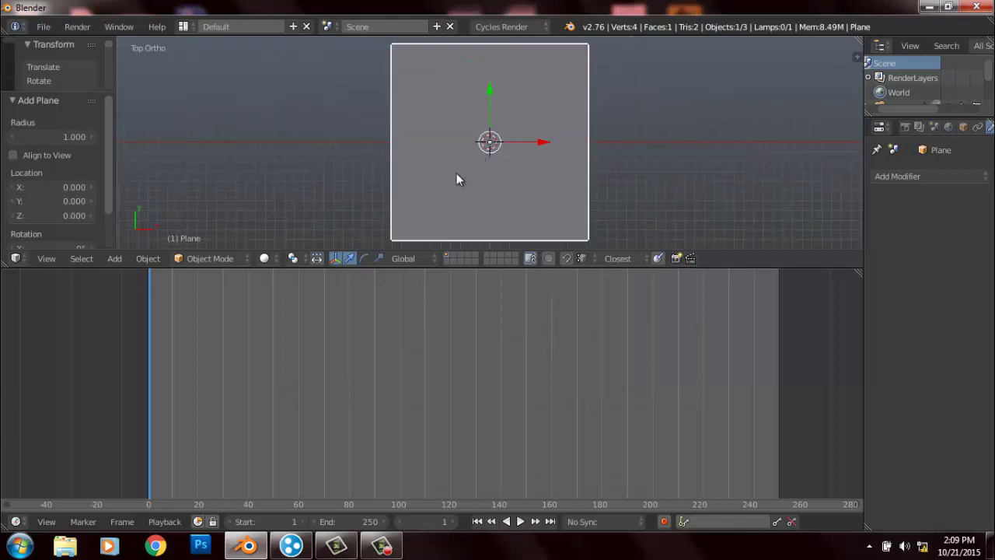
pyautogui.hotkey('shift', 'F3')
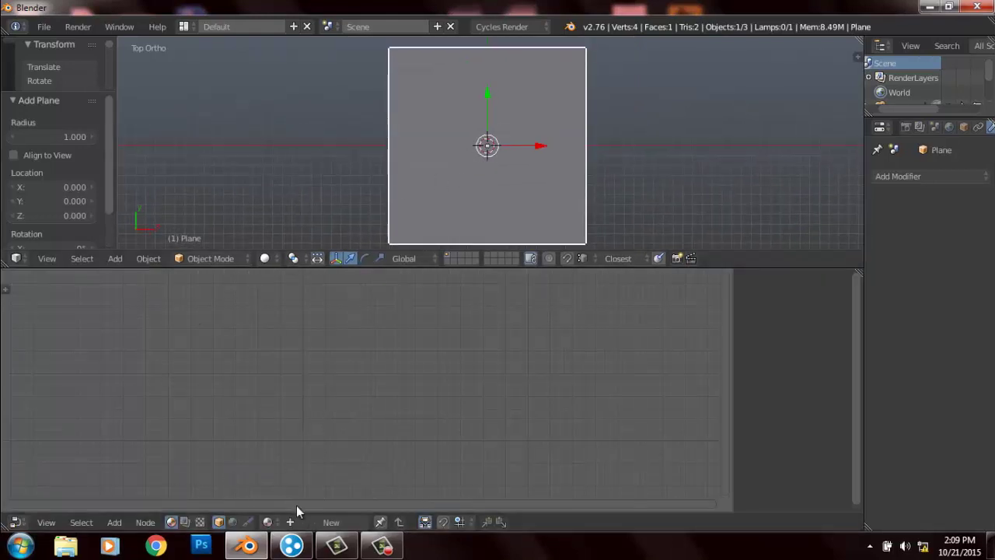
# - Create a new material for the plane and move its Diffuse BSDF and Material Output nodes aside to free space
pyautogui.click(329, 522)
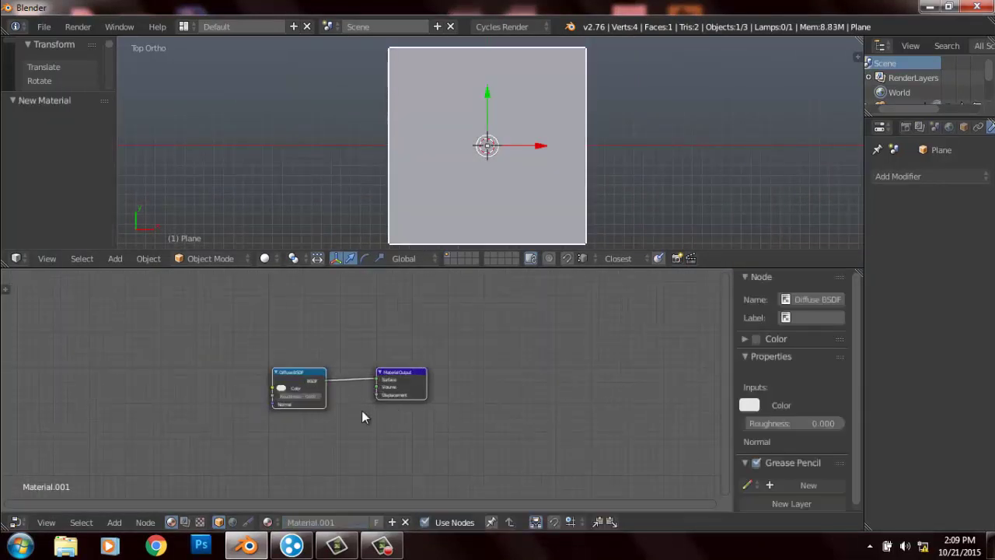
pyautogui.scroll(3, 342, 410)
pyautogui.press('g')
pyautogui.click(450, 377)
# - Add an Image Texture node and place it well before the Diffuse BSDF node
pyautogui.hotkey('shift', 'a')
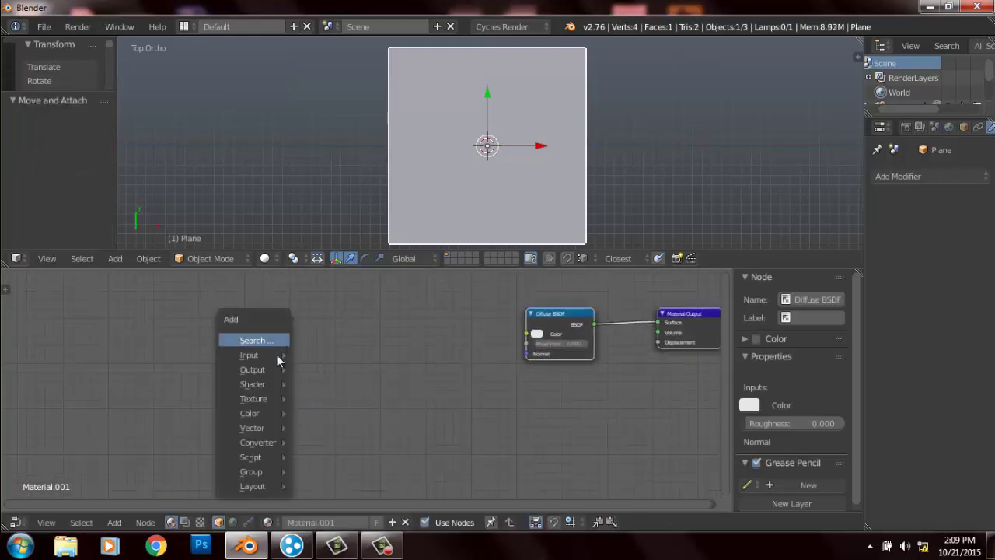
pyautogui.moveTo(268, 398)
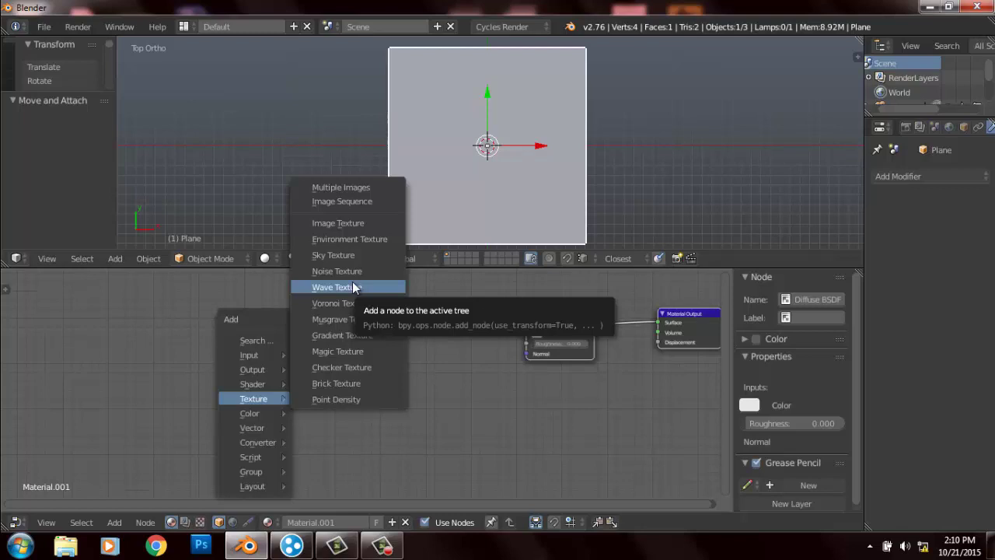
pyautogui.click(335, 223)
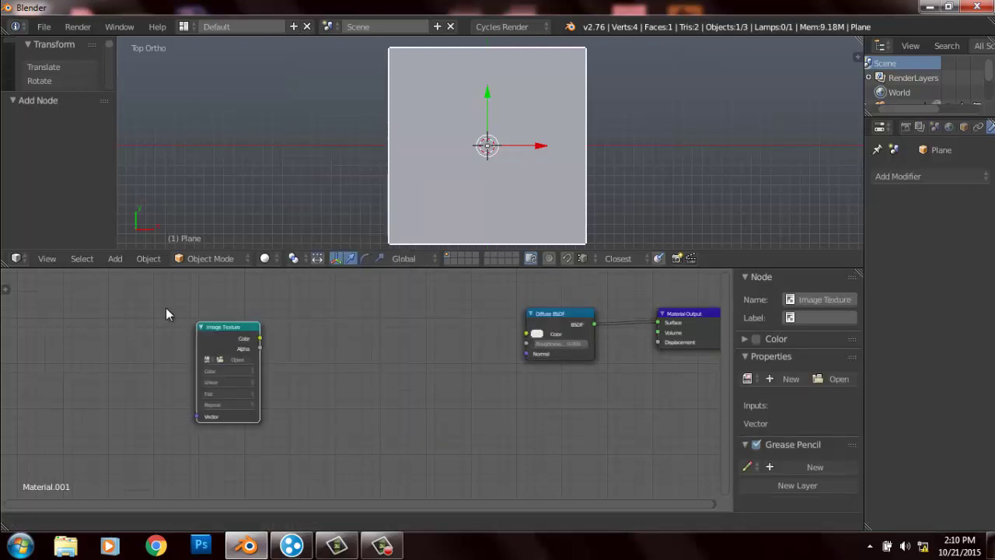
pyautogui.click(135, 300)
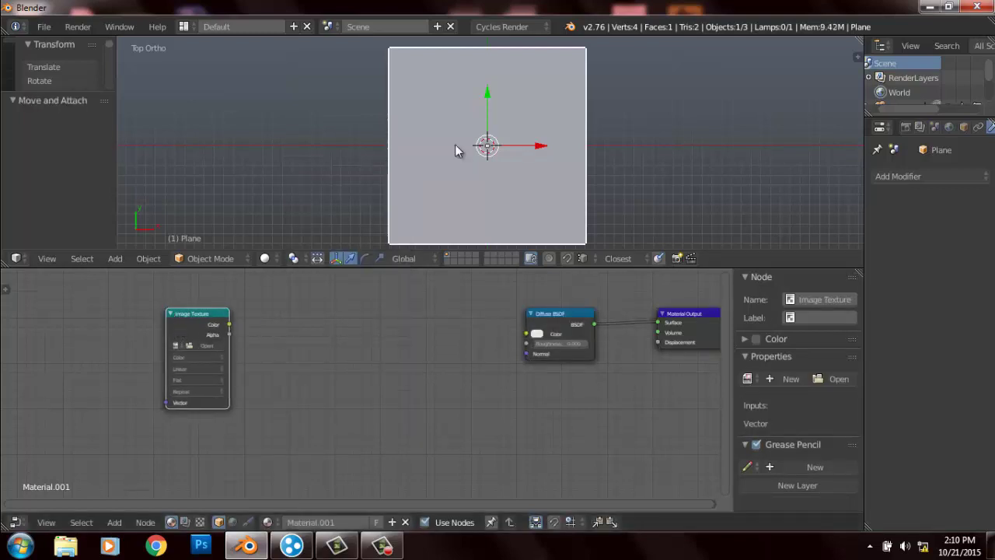
pyautogui.scroll(-2, 539, 144)
pyautogui.scroll(2, 540, 144)
pyautogui.scroll(-2, 567, 149)
pyautogui.scroll(2, 565, 153)
pyautogui.click(514, 24)
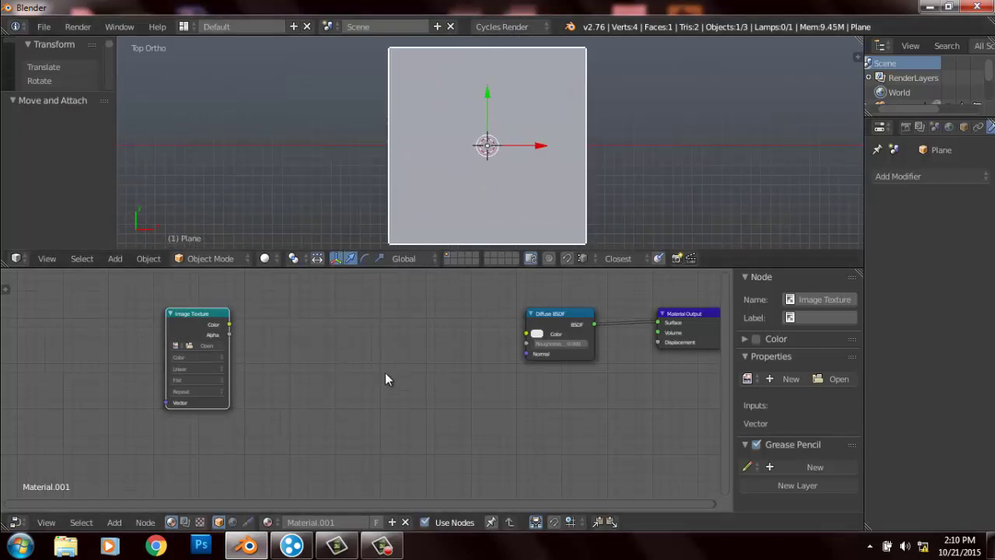
# - Switch the node area to the Timeline and back to the Node Editor, slightly enlarging the 3D view
pyautogui.click(16, 522)
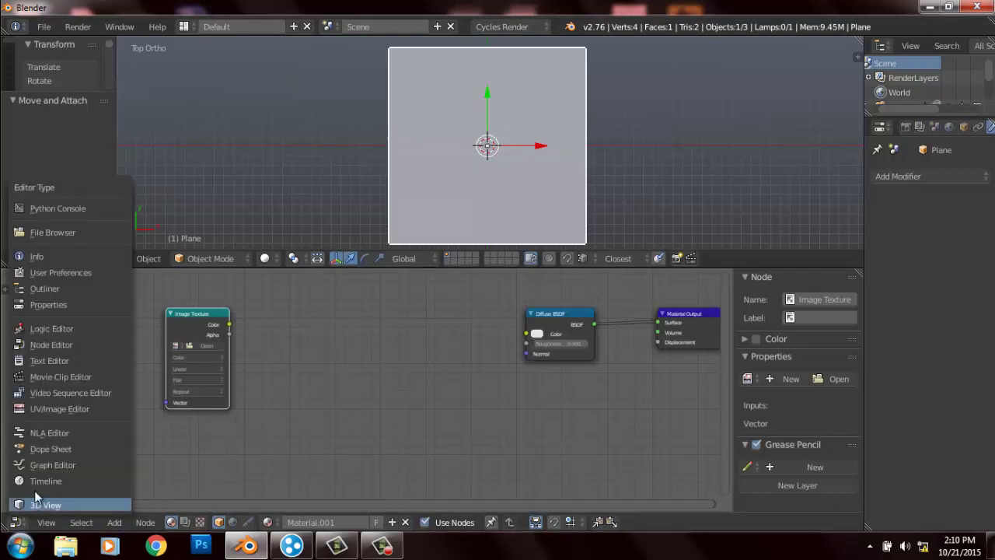
pyautogui.click(36, 489)
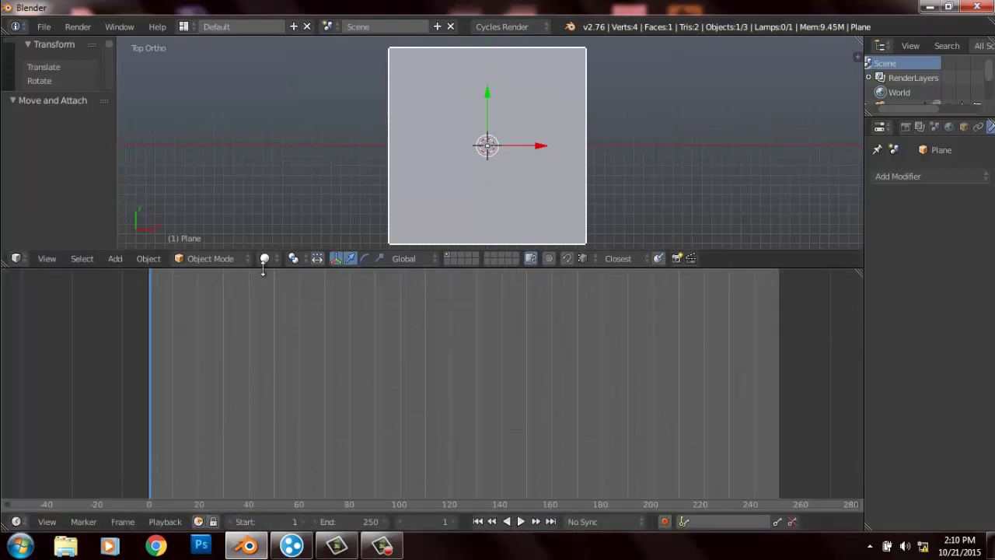
pyautogui.moveTo(262, 270); pyautogui.dragTo(311, 265)
pyautogui.click(16, 522)
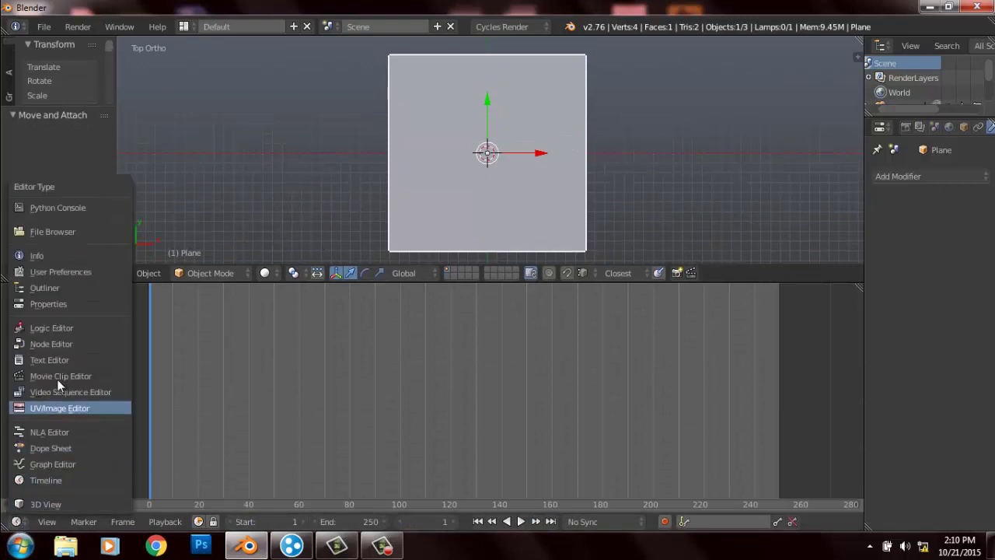
pyautogui.click(57, 345)
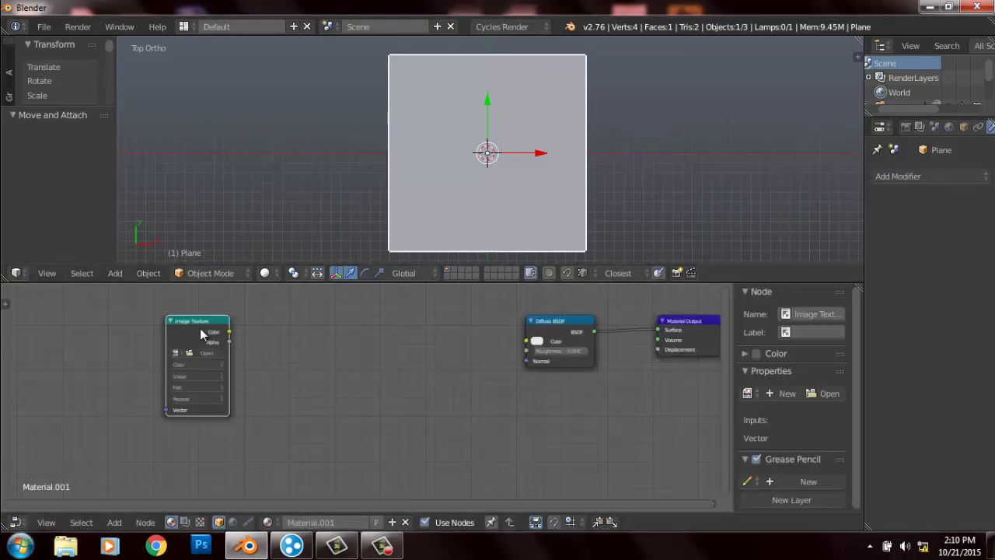
# - Shift the Image Texture node slightly and browse the Desktop folder for its image, showing the files as thumbnails
pyautogui.hotkey('shift', 'a')
pyautogui.moveTo(268, 330)
pyautogui.moveTo(199, 322); pyautogui.dragTo(186, 313)
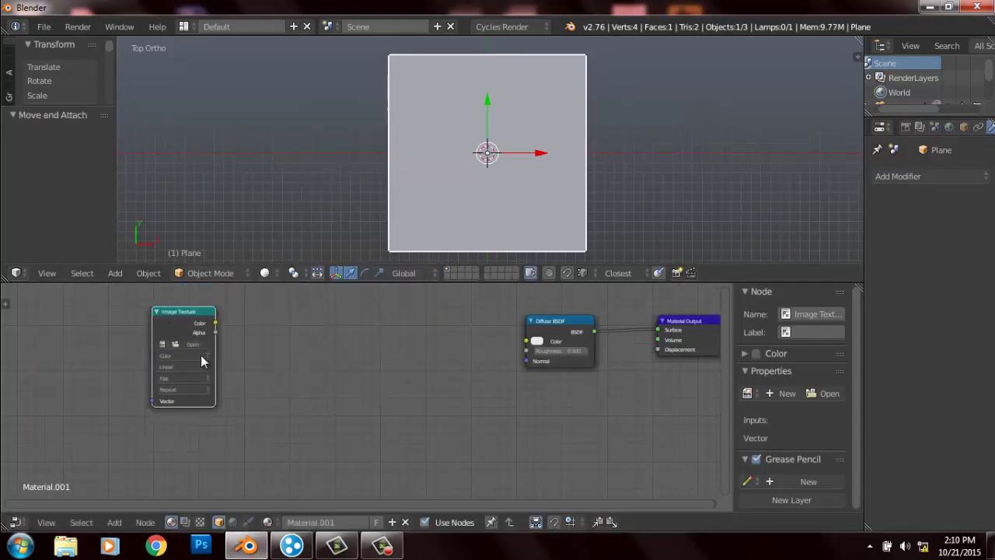
pyautogui.click(196, 347)
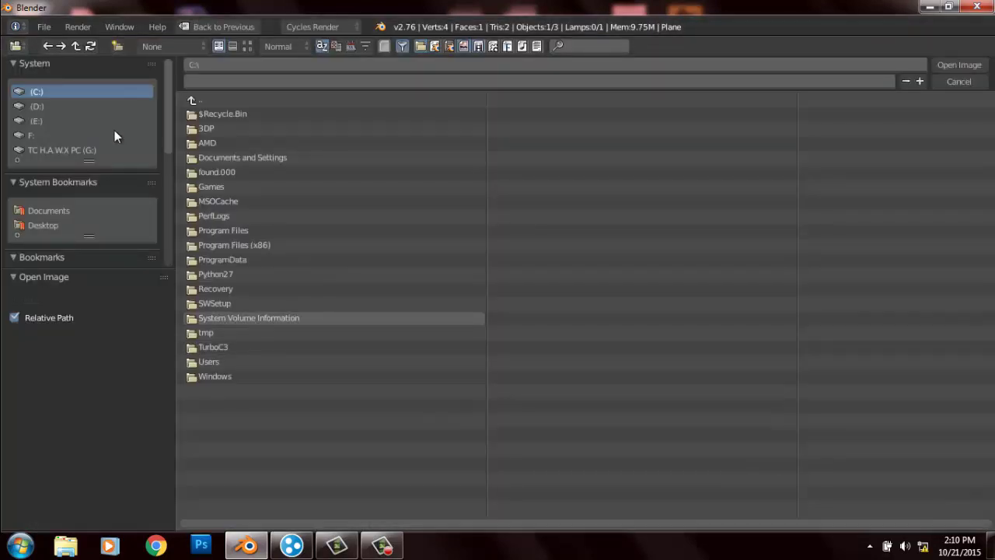
pyautogui.click(54, 225)
pyautogui.click(247, 46)
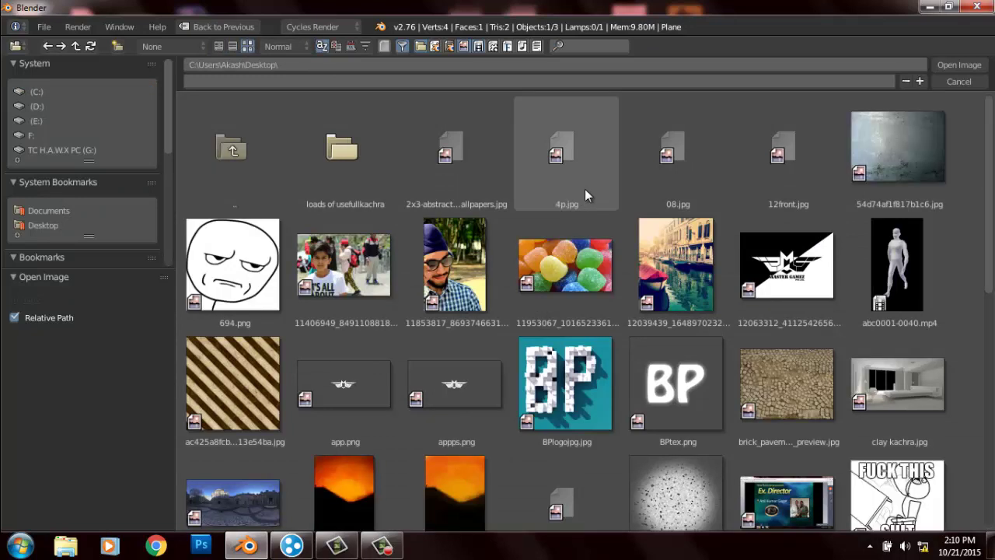
# - Look through the Desktop images, selecting 08.jpg and lol.jpg in turn
pyautogui.click(645, 182)
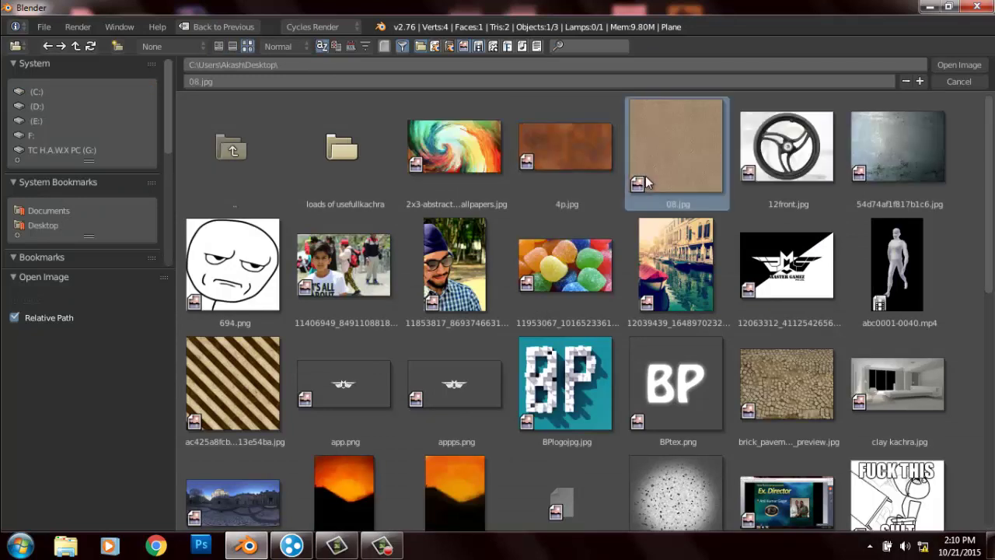
pyautogui.scroll(-5, 644, 202)
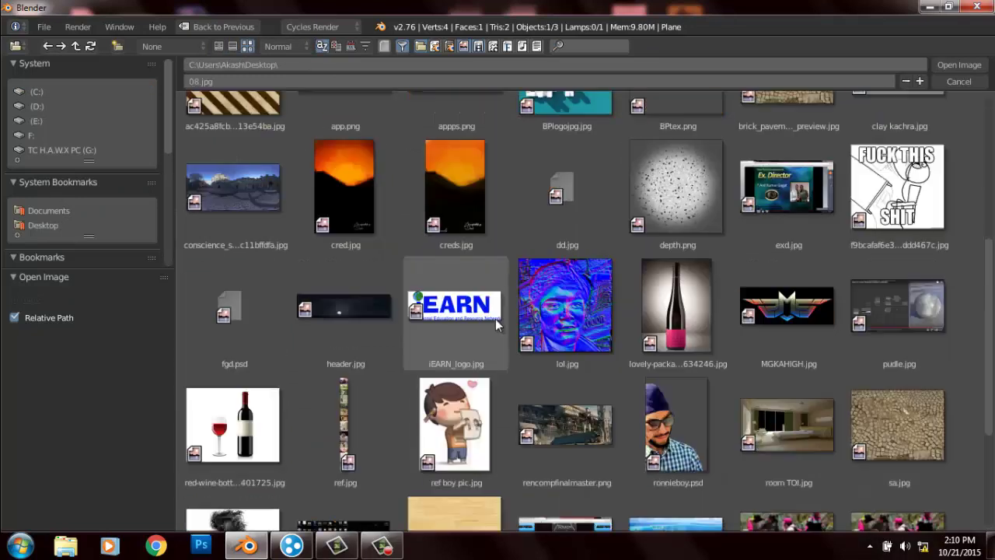
pyautogui.click(574, 336)
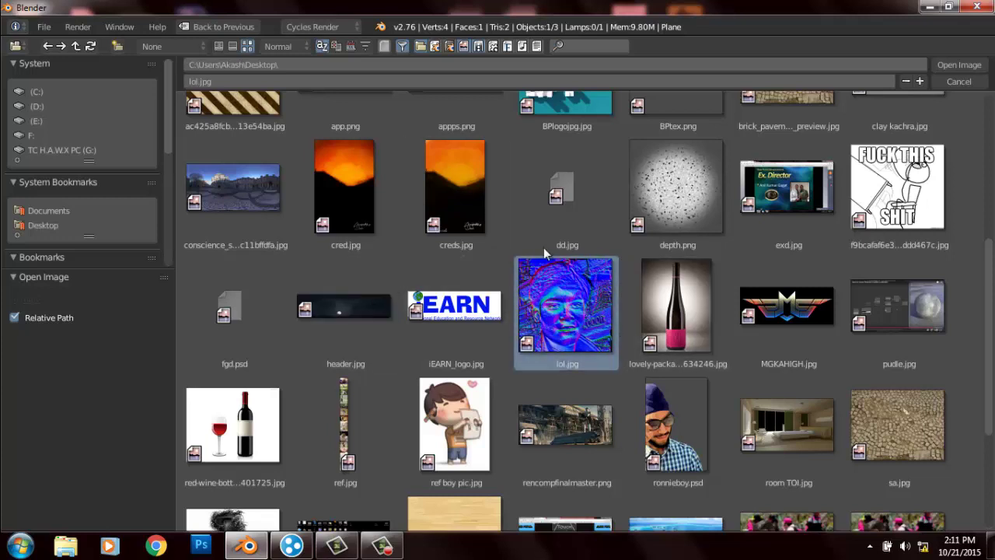
pyautogui.scroll(6, 542, 247)
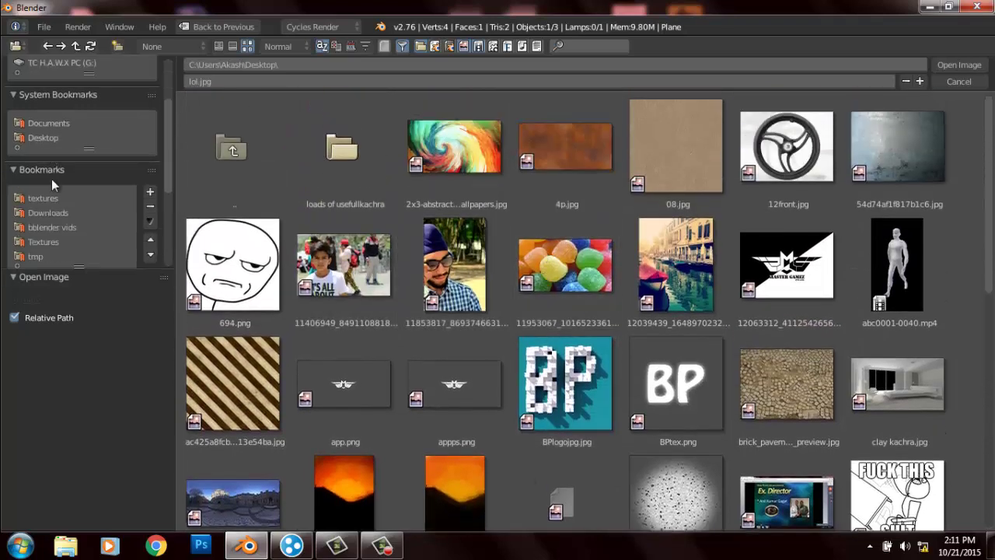
# - Load stone 1.jpg from the bookmarked Textures folder and link the Image Texture's Color output to the Diffuse BSDF's Color input
pyautogui.scroll(-3, 51, 178)
pyautogui.click(37, 241)
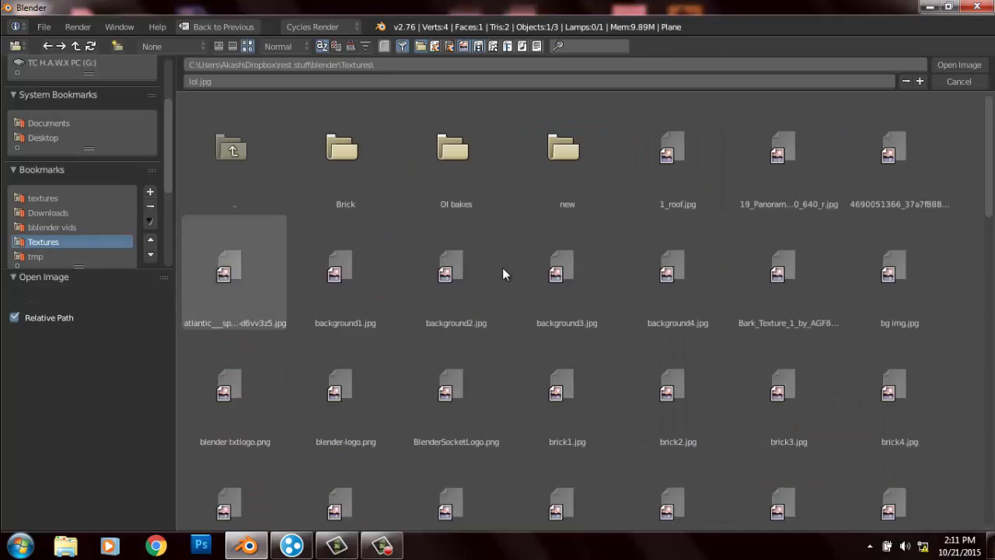
pyautogui.click(764, 223)
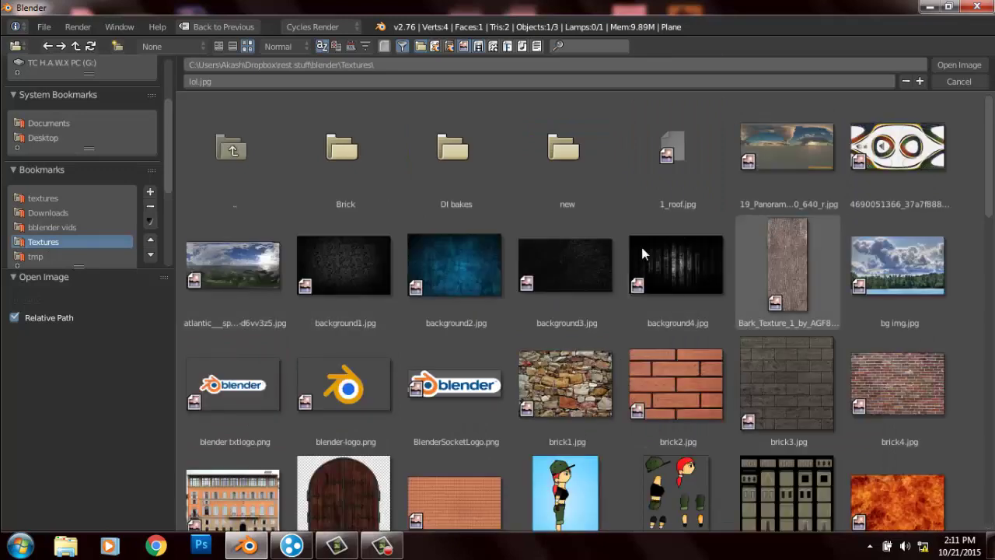
pyautogui.scroll(-10, 451, 262)
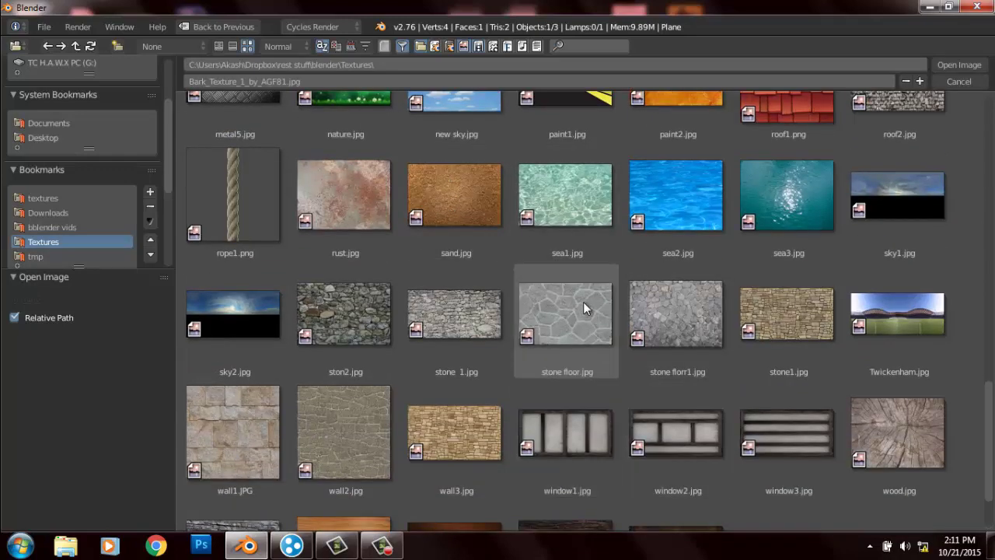
pyautogui.click(455, 305)
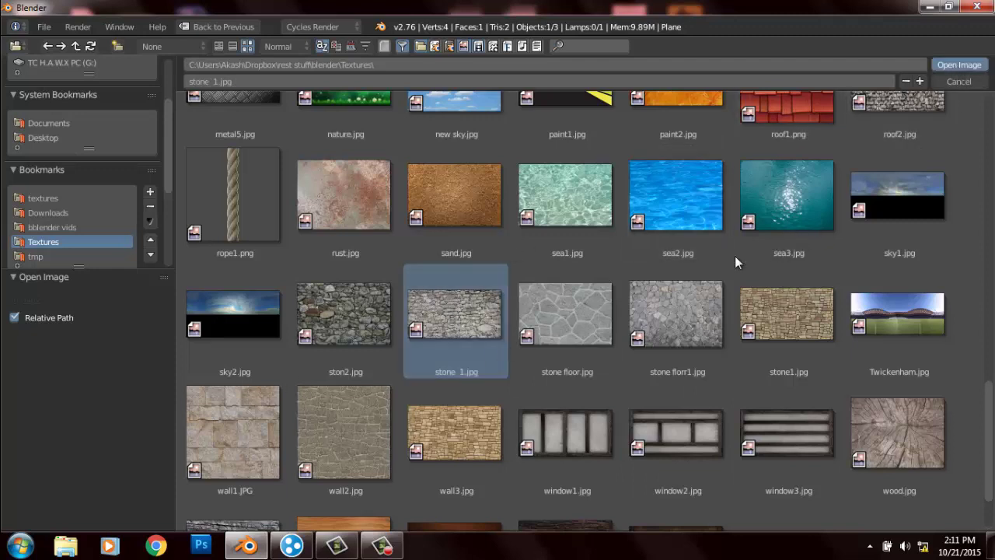
pyautogui.click(959, 65)
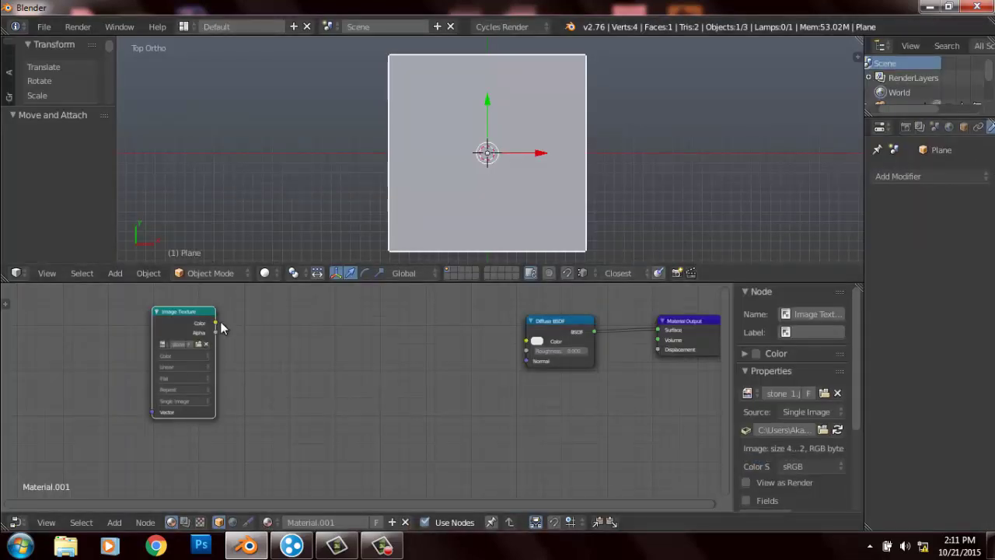
pyautogui.moveTo(216, 323); pyautogui.dragTo(529, 339)
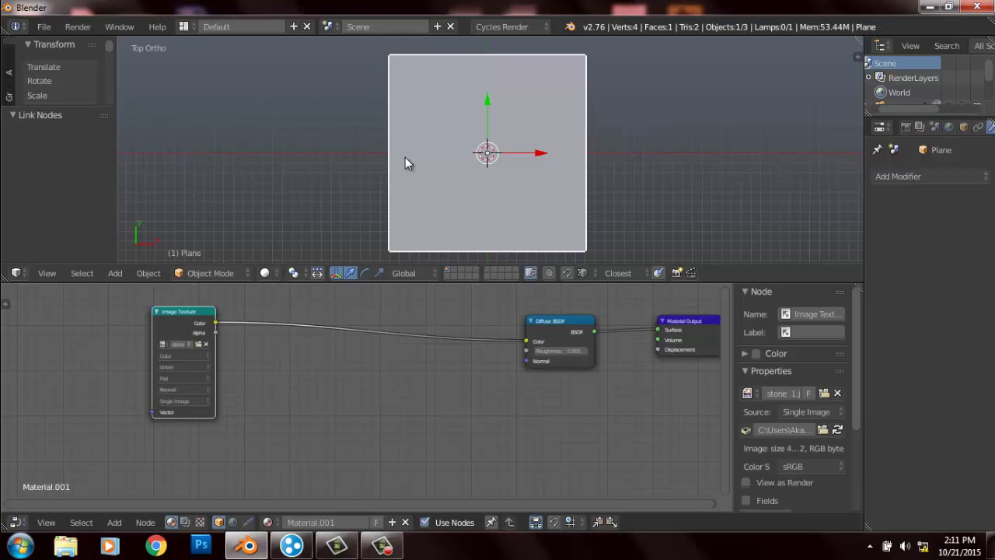
# - Unwrap the whole plane in Edit Mode with the Angle Based method and return to Object Mode
pyautogui.press('Tab')
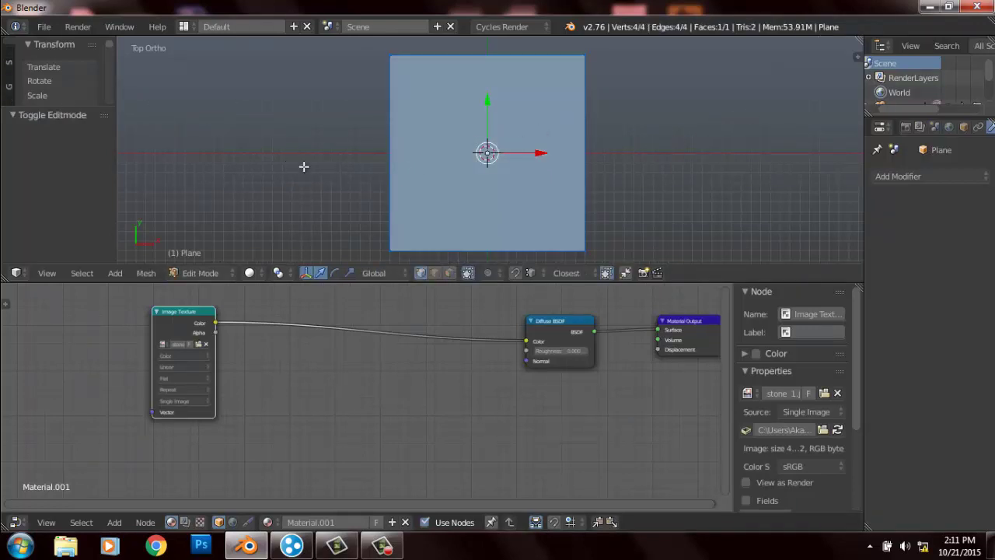
pyautogui.press('s')
pyautogui.click(488, 134)
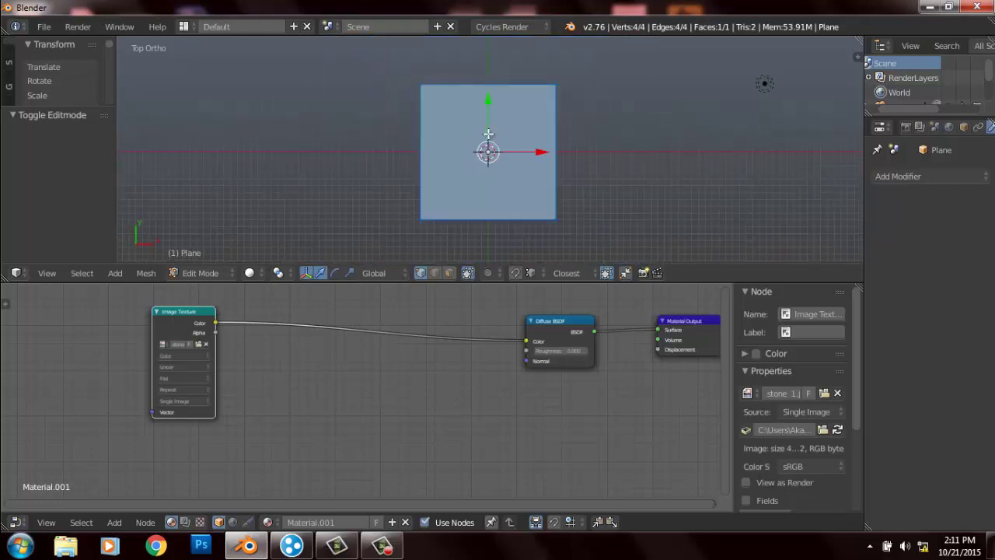
pyautogui.rightClick(488, 134)
pyautogui.press('u')
pyautogui.click(489, 134)
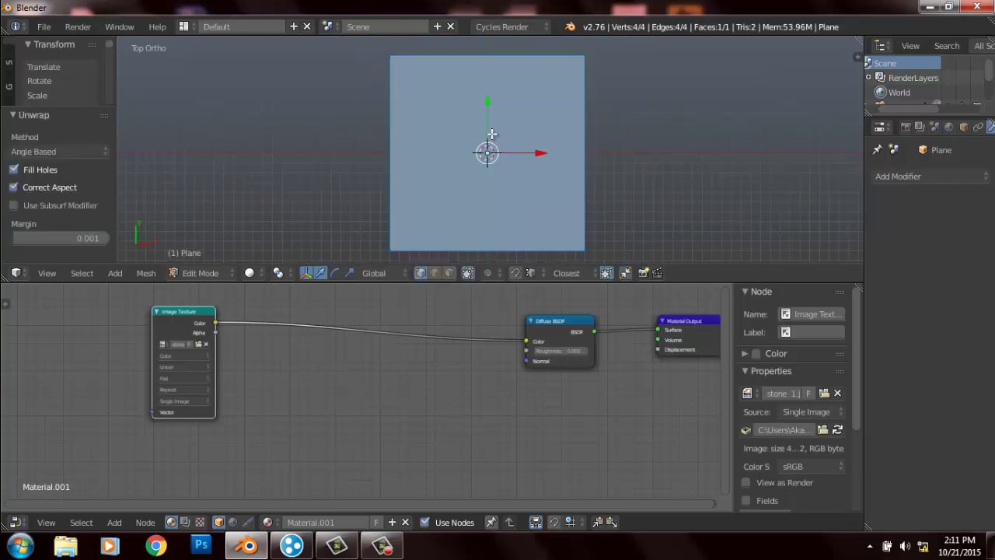
pyautogui.press('Tab')
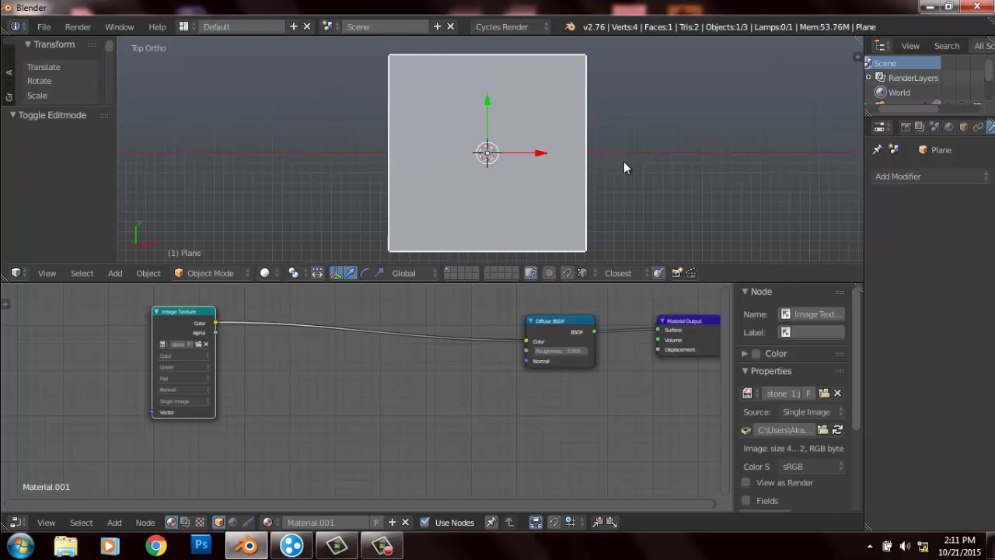
# - Show the plane in textured shading, inspect the stone image from an angle and return to the top view
pyautogui.hotkey('alt', 'z')
pyautogui.moveTo(650, 174)
pyautogui.mouseDown(button='middle')
pyautogui.moveTo(564, 222)
pyautogui.moveTo(500, 119)
pyautogui.moveTo(360, 100)
pyautogui.moveTo(548, 132)
pyautogui.mouseUp(button='middle')
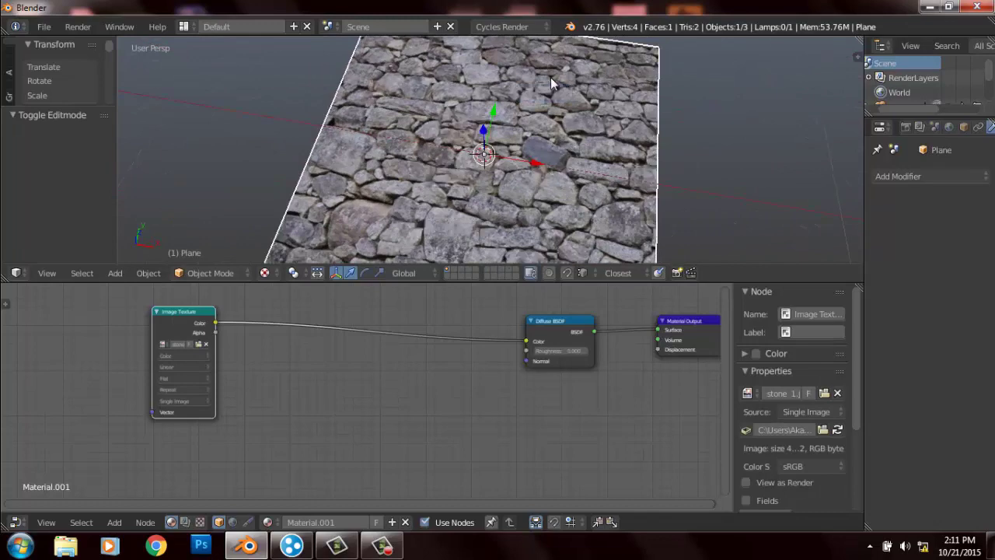
pyautogui.press('KP_7')
pyautogui.scroll(2, 558, 82)
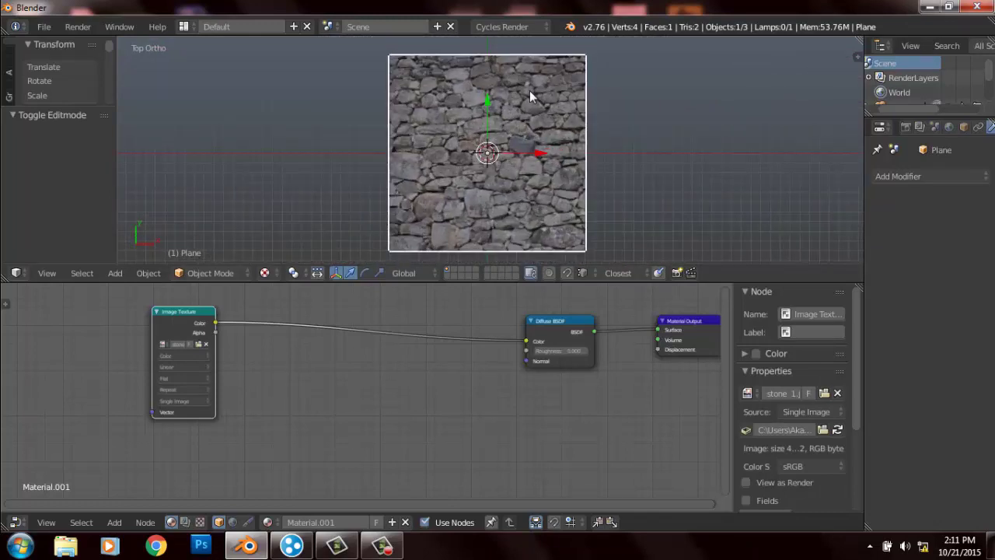
# - Align the camera to the current top view of the plane
pyautogui.press('q')
pyautogui.click(602, 175)
pyautogui.click(686, 166)
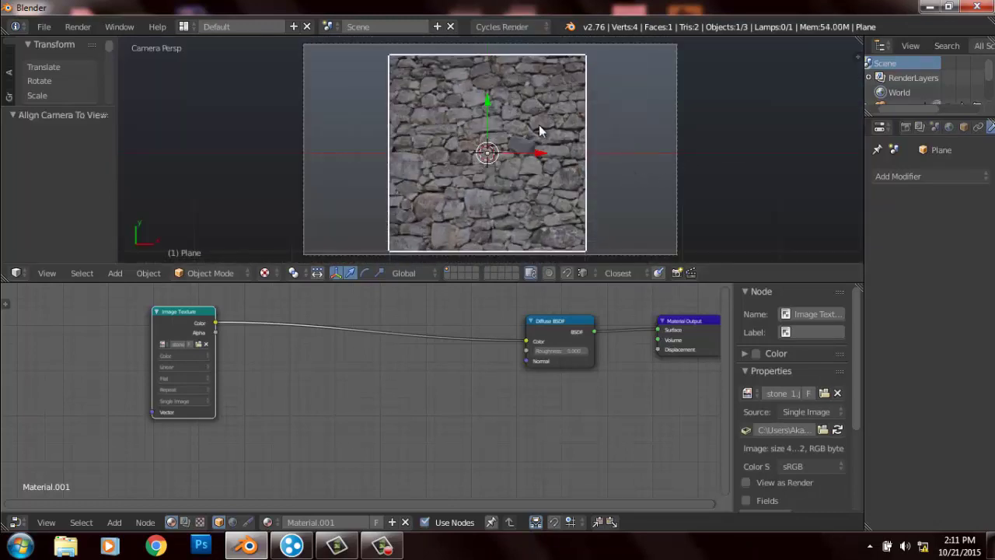
# - Set a render border closely around the plane in the camera view and briefly preview it in rendered shading
pyautogui.rightClick(657, 113)
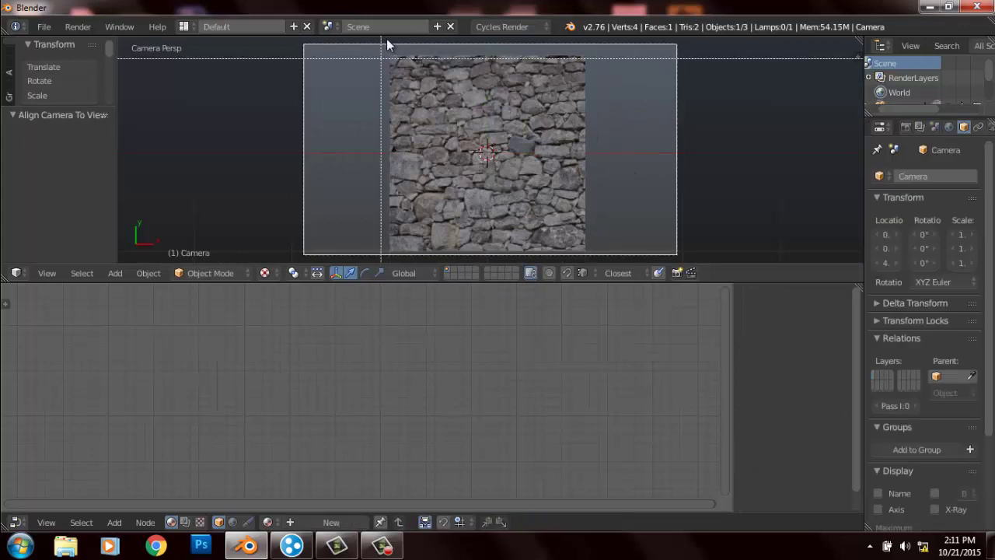
pyautogui.moveTo(384, 37); pyautogui.dragTo(468, 160)
pyautogui.moveTo(593, 276); pyautogui.dragTo(594, 276)
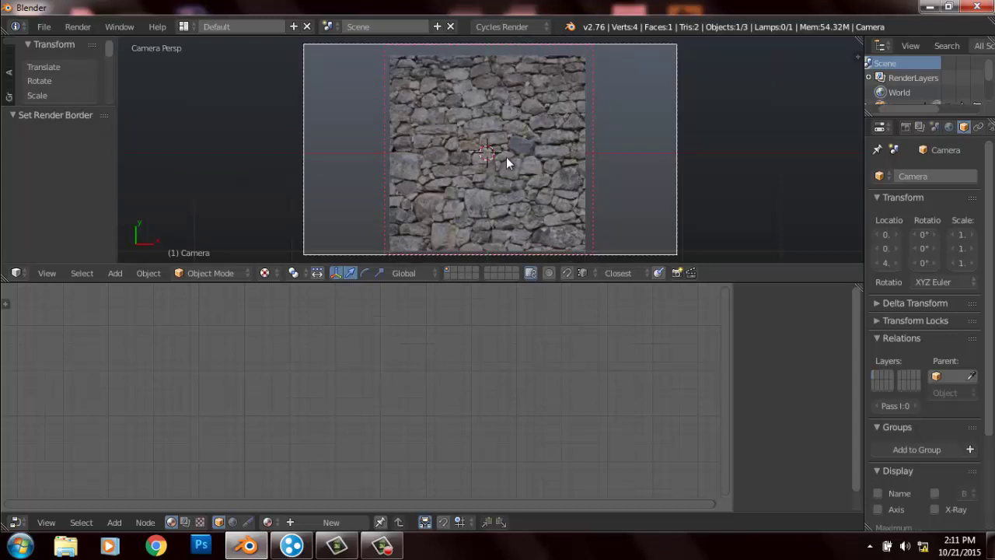
pyautogui.hotkey('shift', 'z')
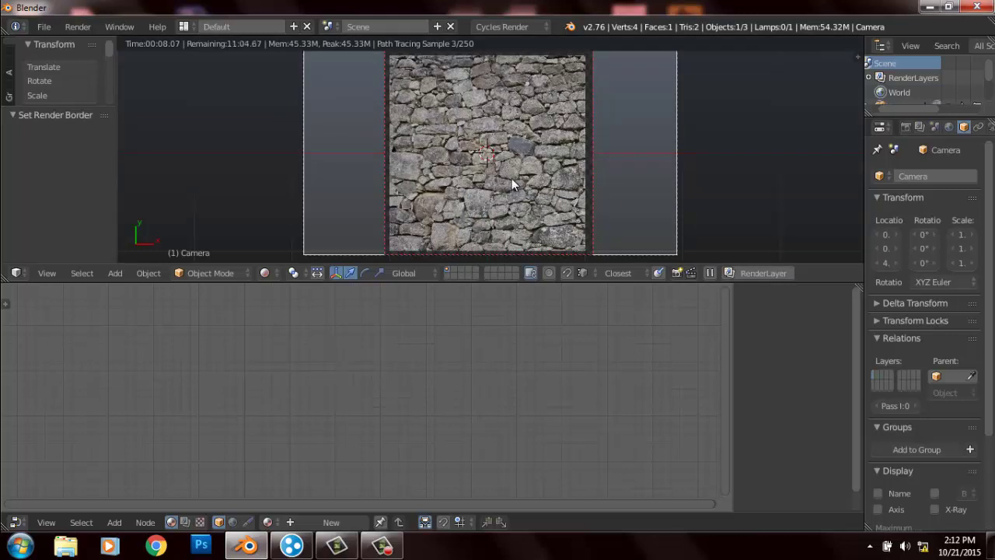
pyautogui.hotkey('shift', 'z')
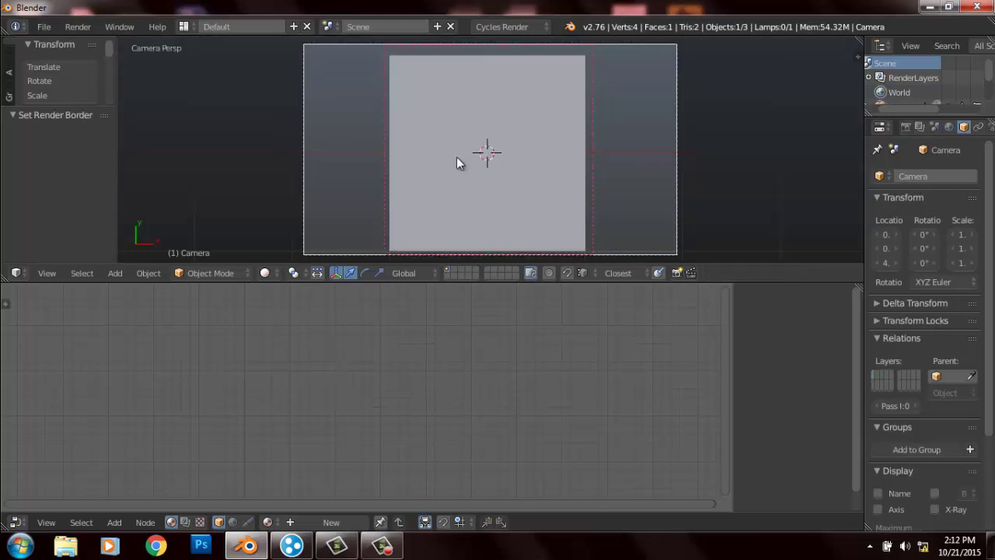
# - Select the plane again and move its Image Texture node farther away from the Diffuse BSDF node
pyautogui.rightClick(456, 157)
pyautogui.moveTo(192, 321); pyautogui.dragTo(117, 330)
pyautogui.click(559, 332)
pyautogui.hotkey('shift', 'a')
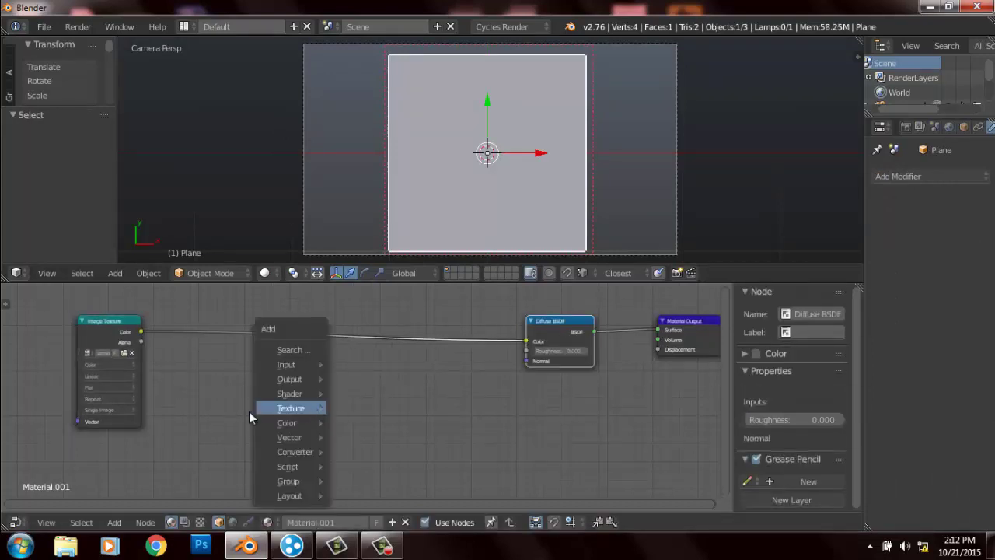
# - Duplicate the Image Texture node below the original and set the copy's color space to Non-Color Data
pyautogui.click(109, 334)
pyautogui.scroll(-1, 249, 388)
pyautogui.moveTo(271, 414); pyautogui.dragTo(251, 367, button='middle')
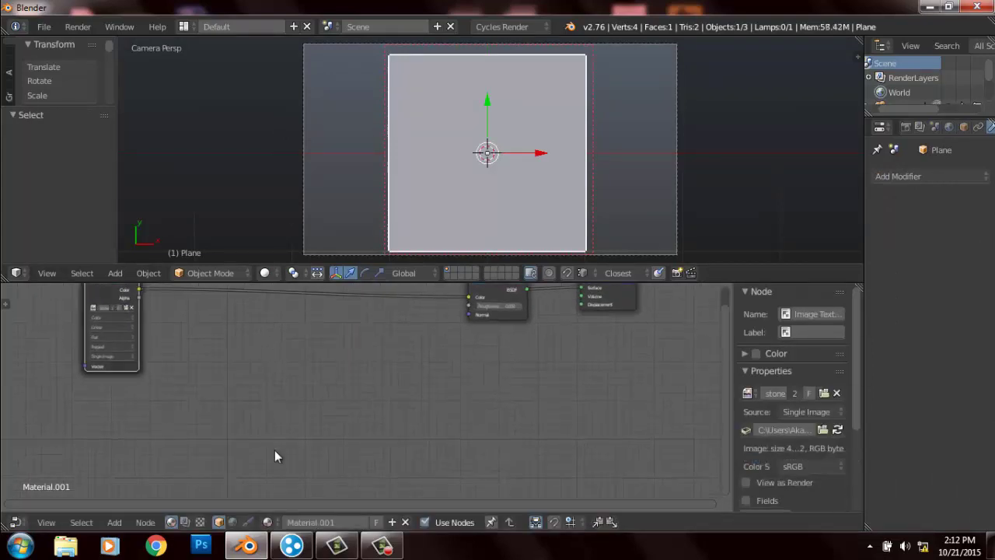
pyautogui.hotkey('shift', 'd')
pyautogui.click(314, 451)
pyautogui.scroll(2, 129, 412)
pyautogui.click(132, 405)
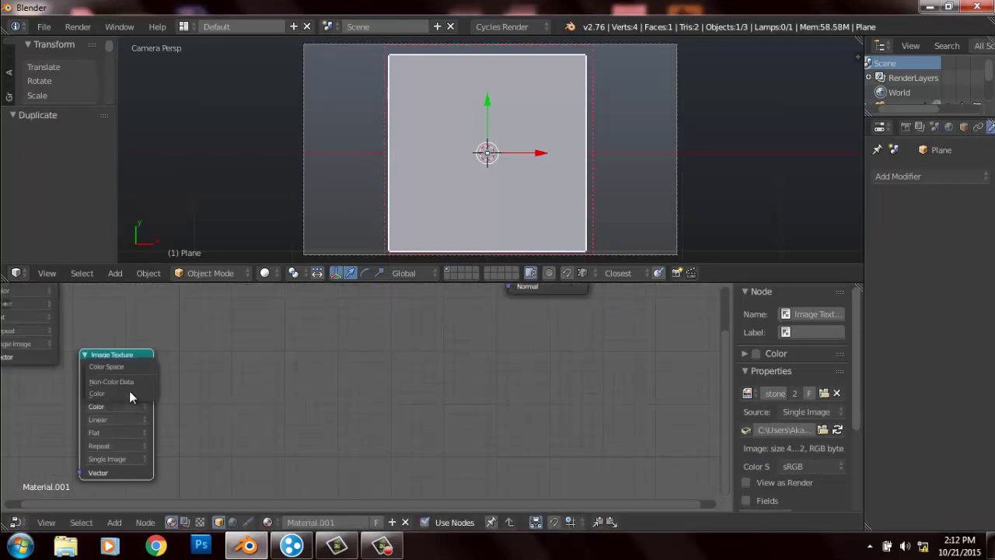
pyautogui.click(129, 379)
# - Add a Bump node beside the duplicated Image Texture and link the texture's Color output to the Bump's Height input
pyautogui.hotkey('shift', 'a')
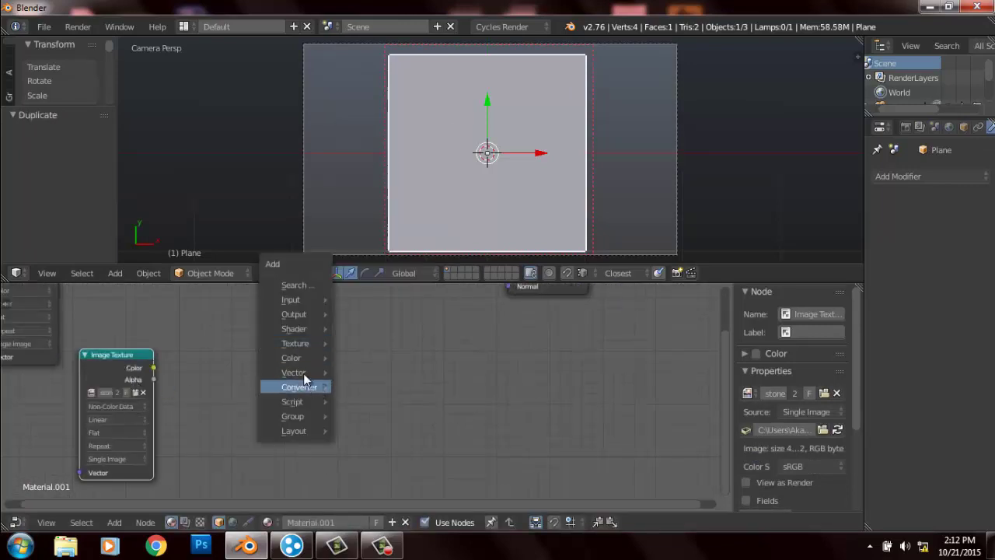
pyautogui.moveTo(303, 373)
pyautogui.click(384, 387)
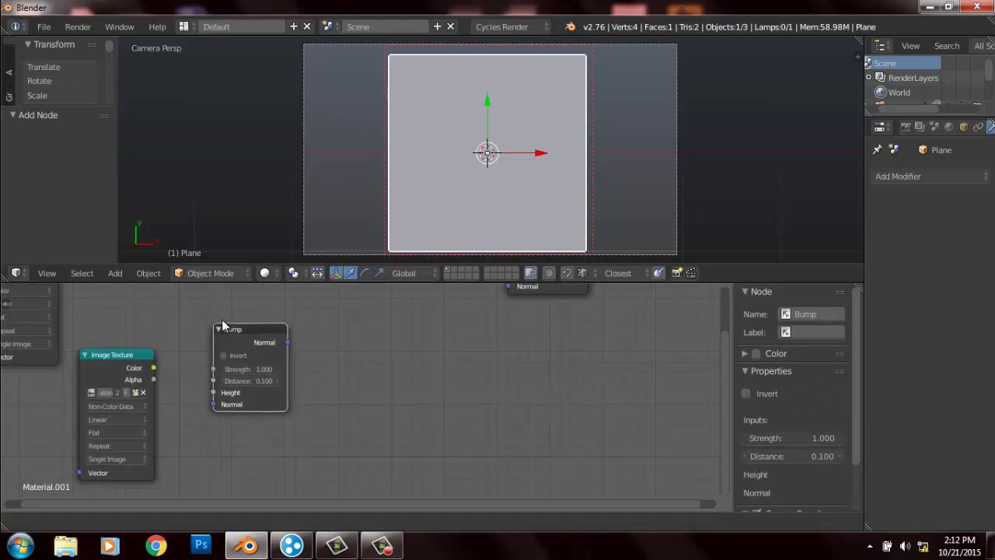
pyautogui.click(204, 341)
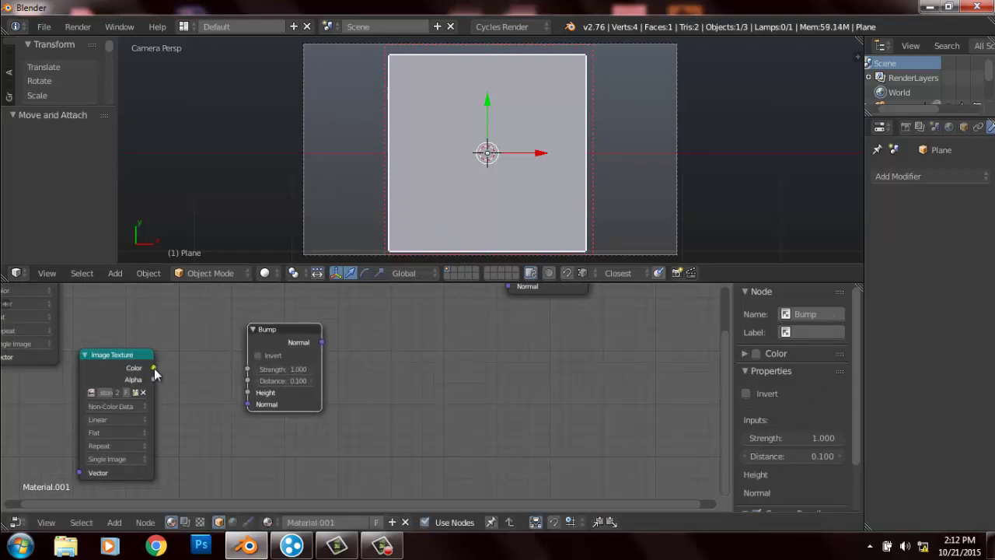
pyautogui.moveTo(154, 367); pyautogui.dragTo(247, 392)
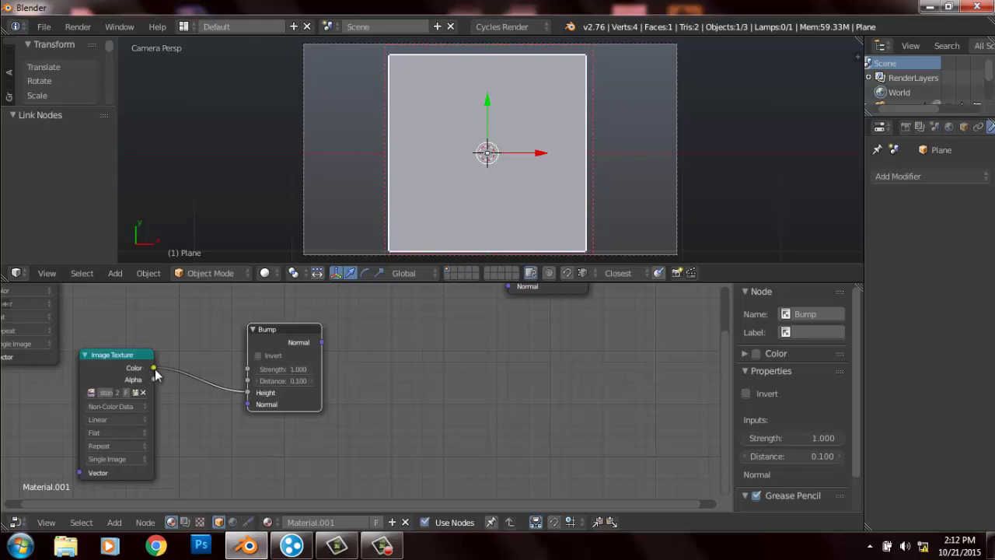
pyautogui.moveTo(229, 388); pyautogui.dragTo(247, 392)
# - Route the Bump node through an emission Viewer placed above the Diffuse BSDF and preview it in rendered shading
pyautogui.moveTo(415, 355); pyautogui.dragTo(339, 422, button='middle')
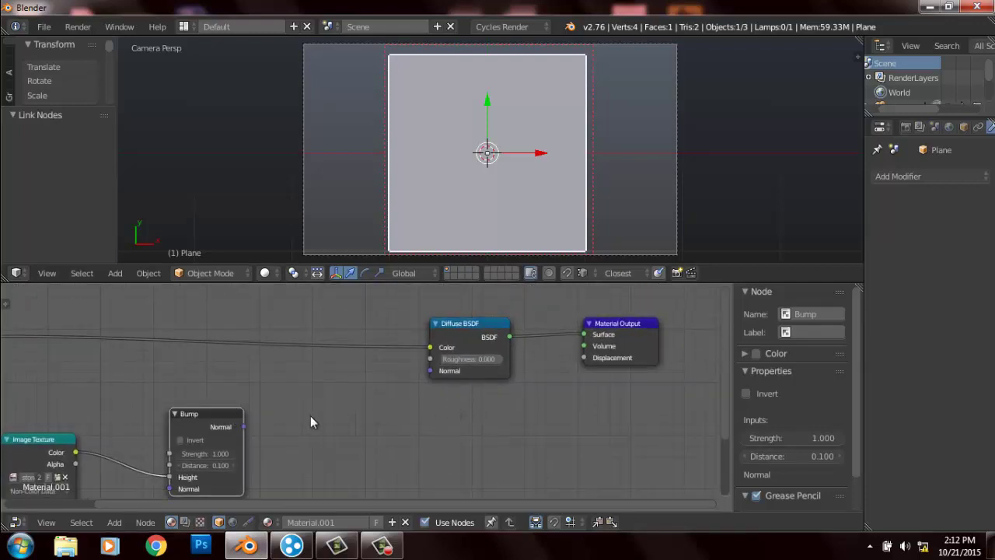
pyautogui.keyDown('ctrl'); pyautogui.keyDown('shift'); pyautogui.click(196, 416); pyautogui.keyUp('shift'); pyautogui.keyUp('ctrl')
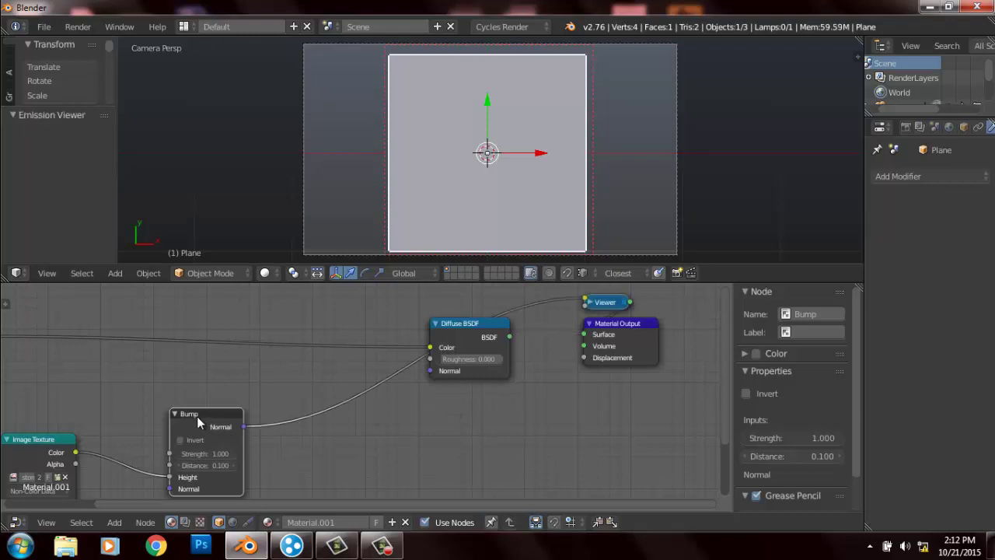
pyautogui.moveTo(604, 308); pyautogui.dragTo(500, 303)
pyautogui.click(494, 297)
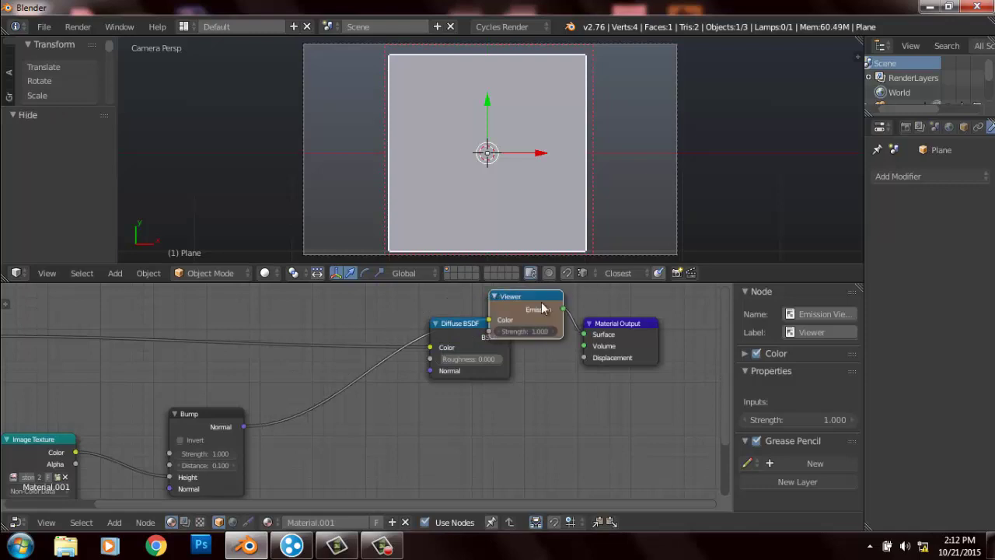
pyautogui.click(494, 297)
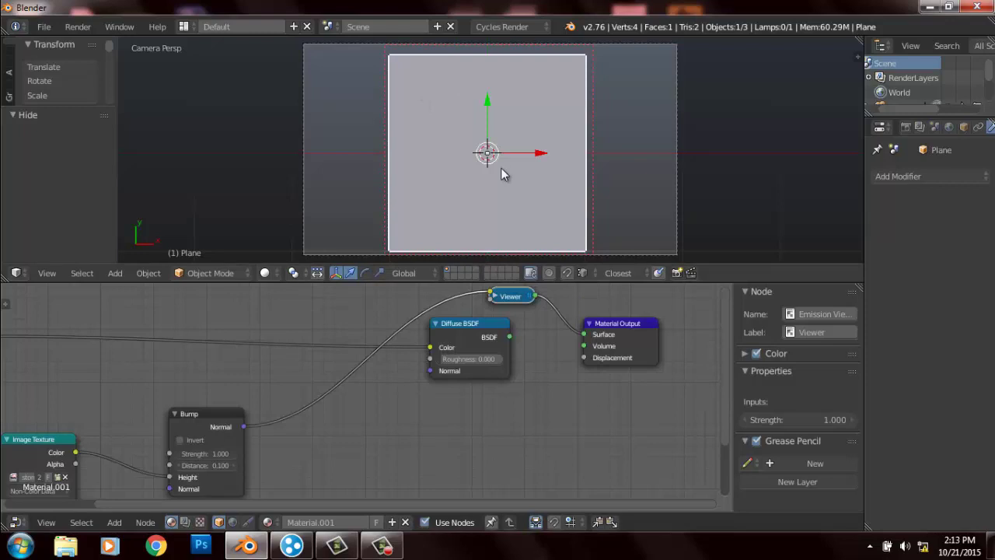
pyautogui.hotkey('shift', 'z')
pyautogui.scroll(3, 500, 167)
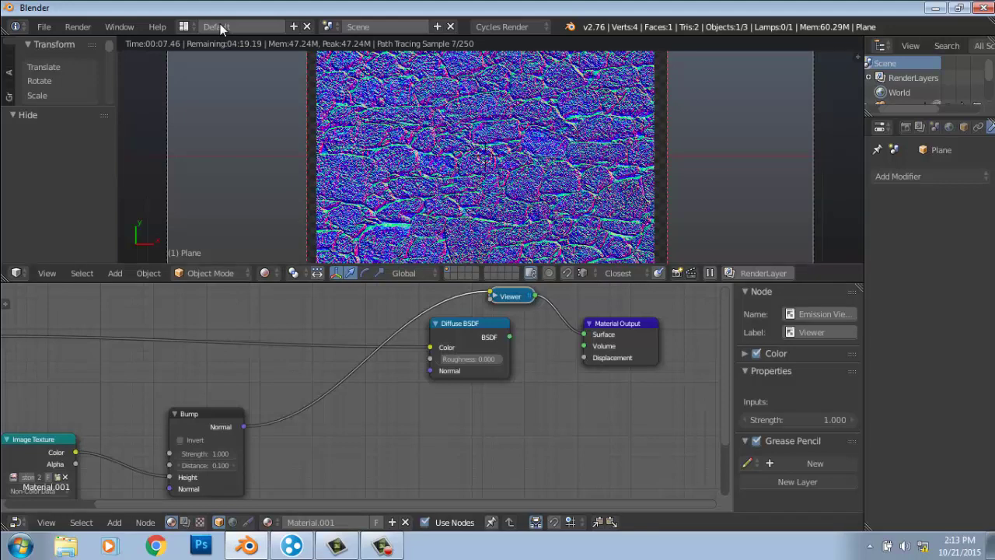
# - Move the Bump node up slightly and toggle its Invert option on and back off
pyautogui.moveTo(204, 415)
pyautogui.mouseDown()
pyautogui.moveTo(218, 353)
pyautogui.moveTo(217, 372)
pyautogui.mouseUp()
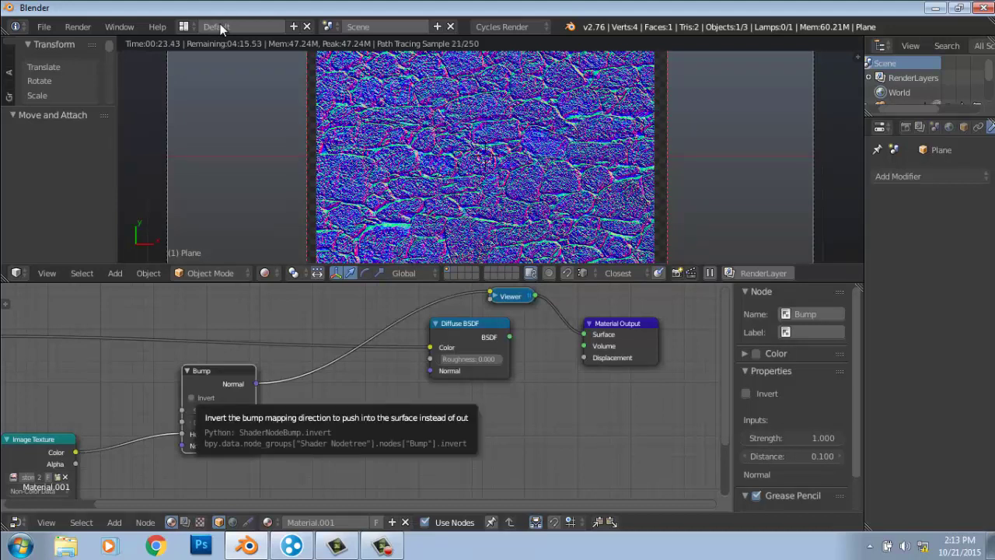
pyautogui.click(191, 398)
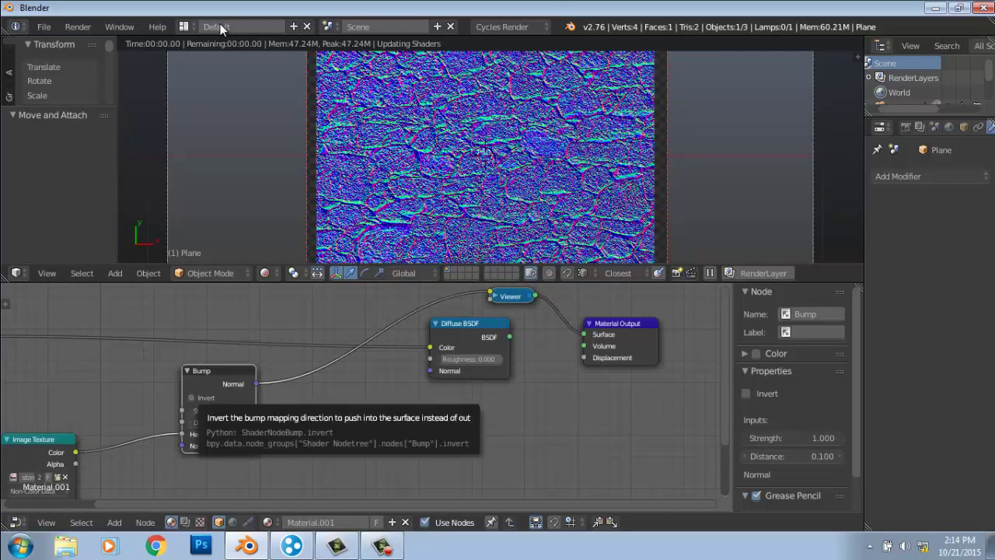
pyautogui.click(191, 397)
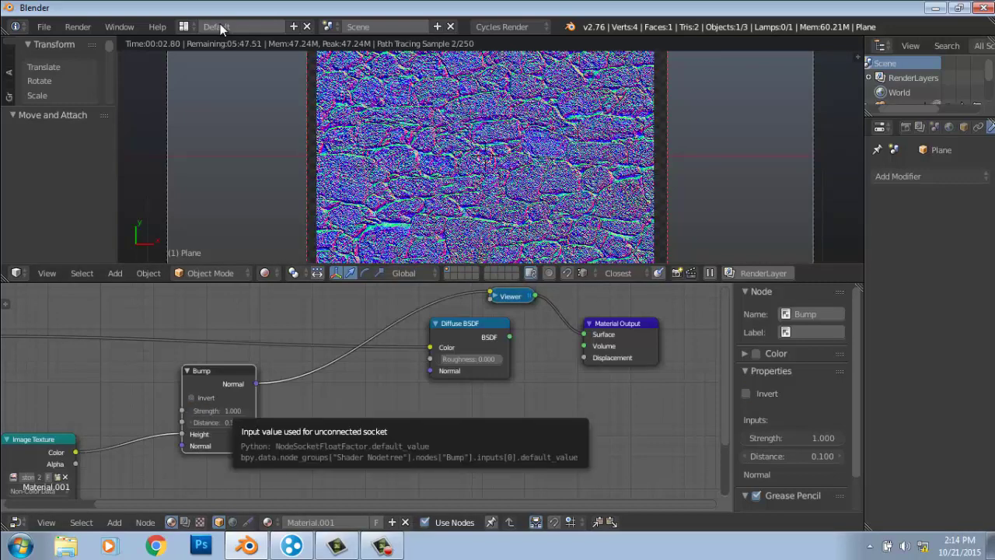
# - Try Bump strengths of 0 and 0.245 in the rendered preview and return the strength to 1
pyautogui.moveTo(233, 411); pyautogui.dragTo(171, 411)
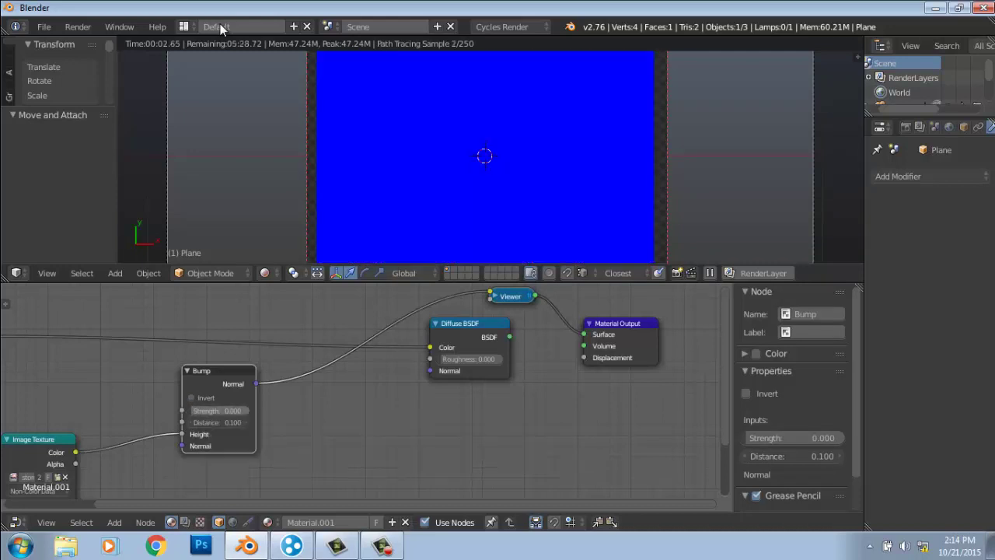
pyautogui.moveTo(194, 411); pyautogui.dragTo(206, 411)
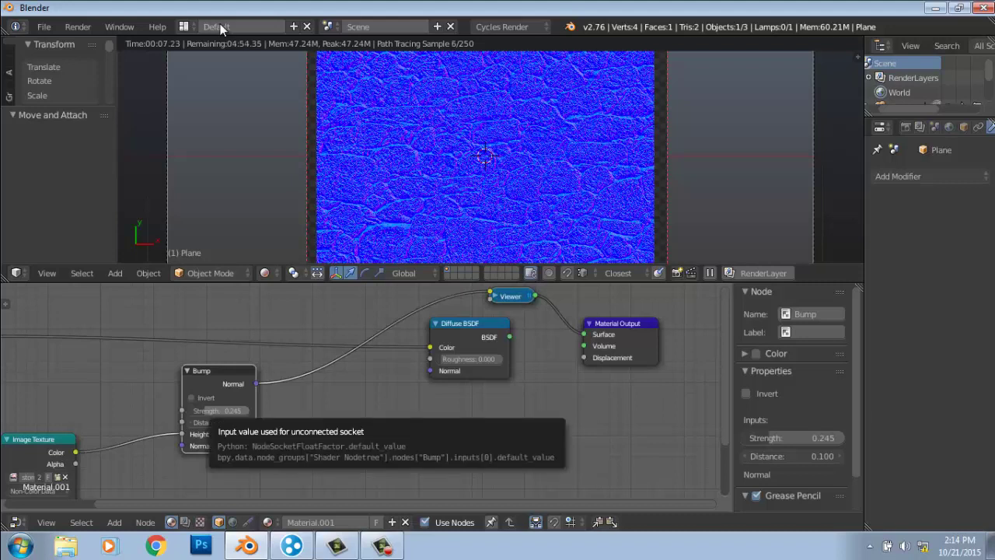
pyautogui.press('Return')
pyautogui.write('1')
pyautogui.press('Return')
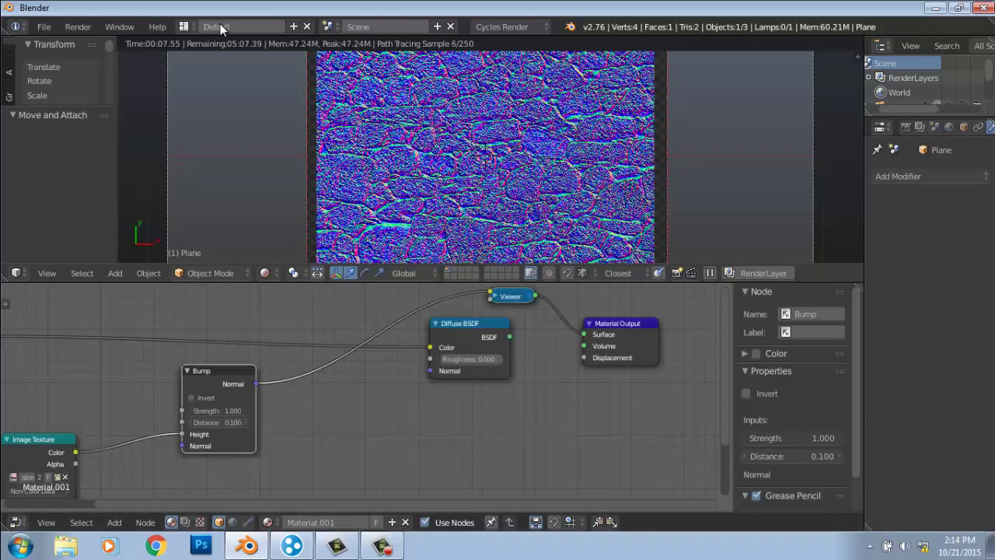
# - Try Bump distances of 34.6 and 1.2 in the rendered preview and return the distance to 0.1
pyautogui.moveTo(225, 423); pyautogui.dragTo(295, 422)
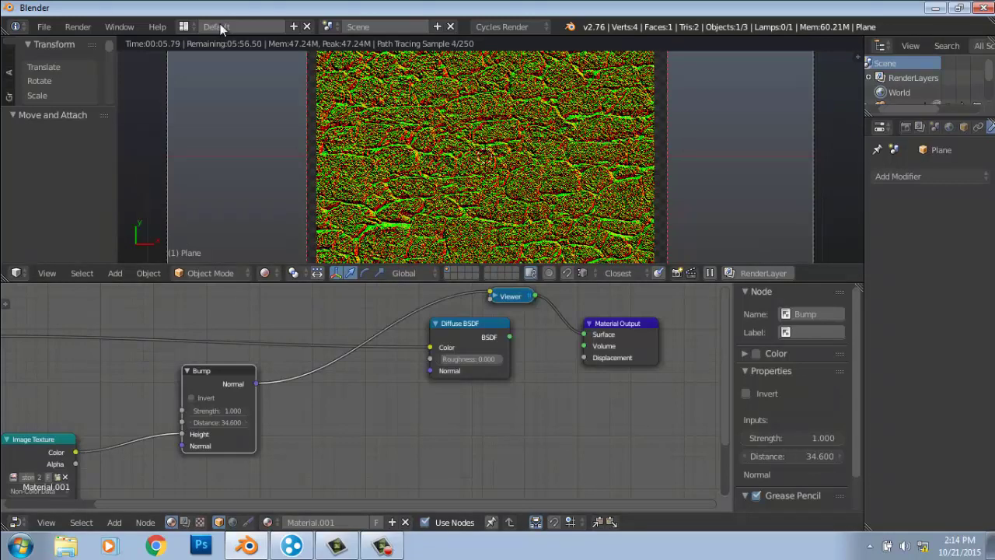
pyautogui.click(219, 422)
pyautogui.write('1.2')
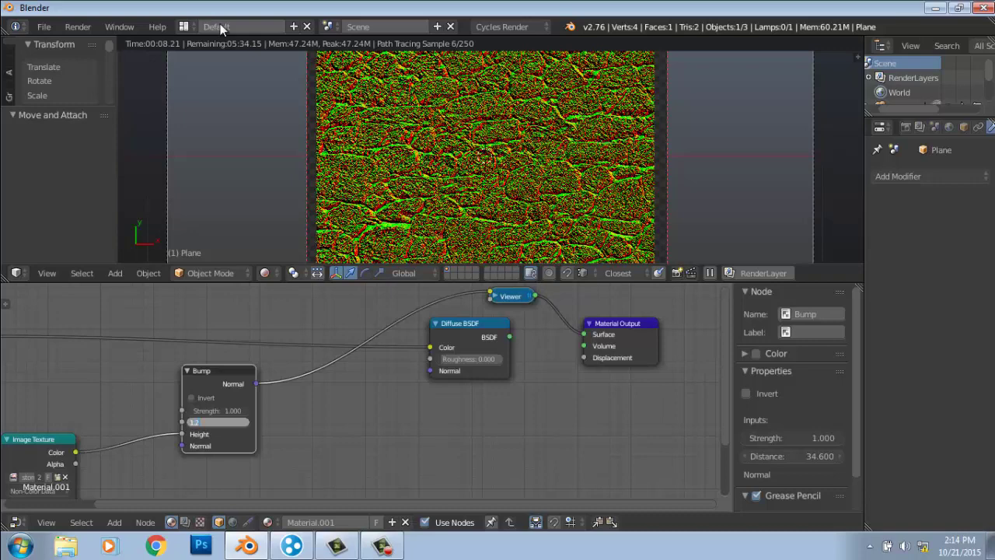
pyautogui.press('Return')
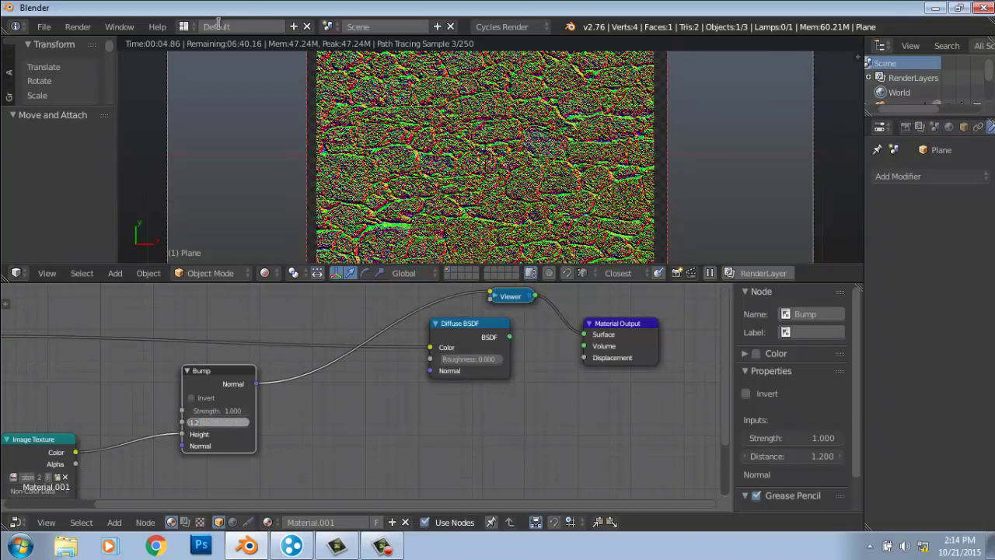
pyautogui.write('0.1')
pyautogui.press('Return')
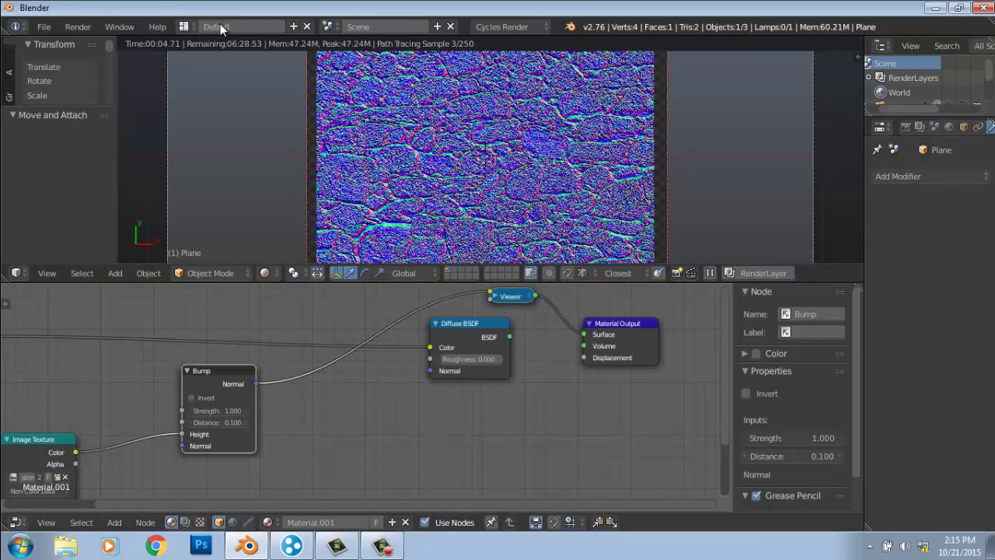
# - Set the Bump node's distance to 0.3
pyautogui.doubleClick(218, 422)
pyautogui.write('0.3')
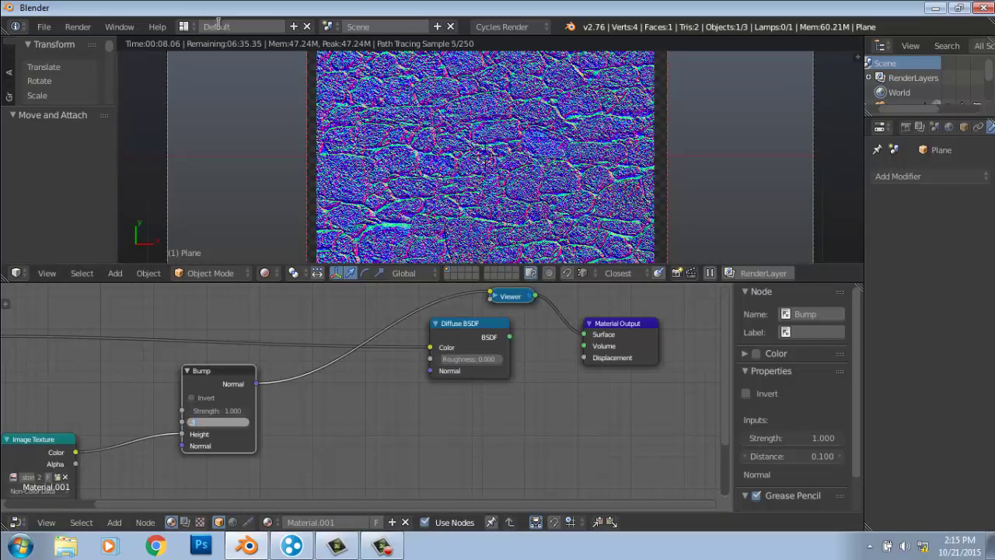
pyautogui.press('Return')
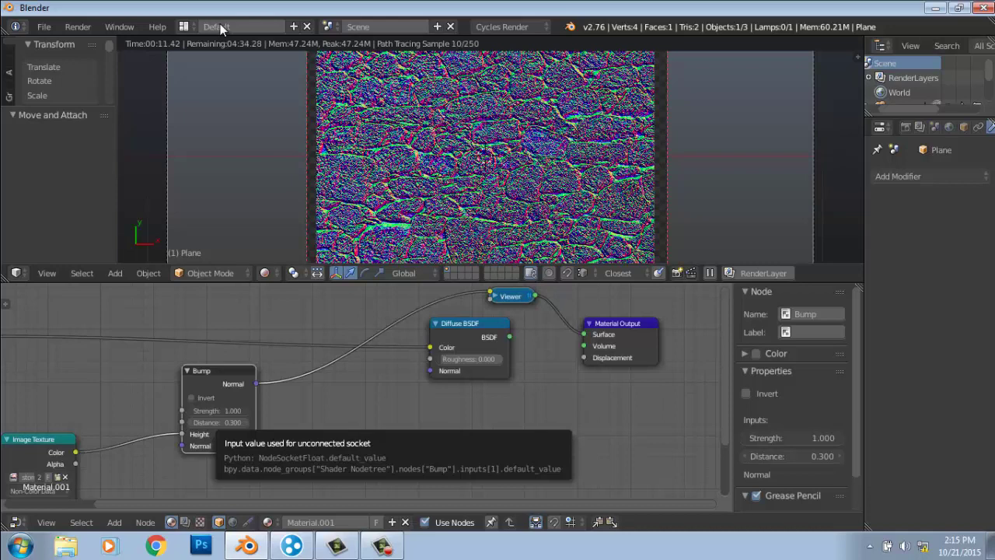
# - Set the Bump node's distance to 0.1, check the rendered camera view and leave rendered shading
pyautogui.press('Return')
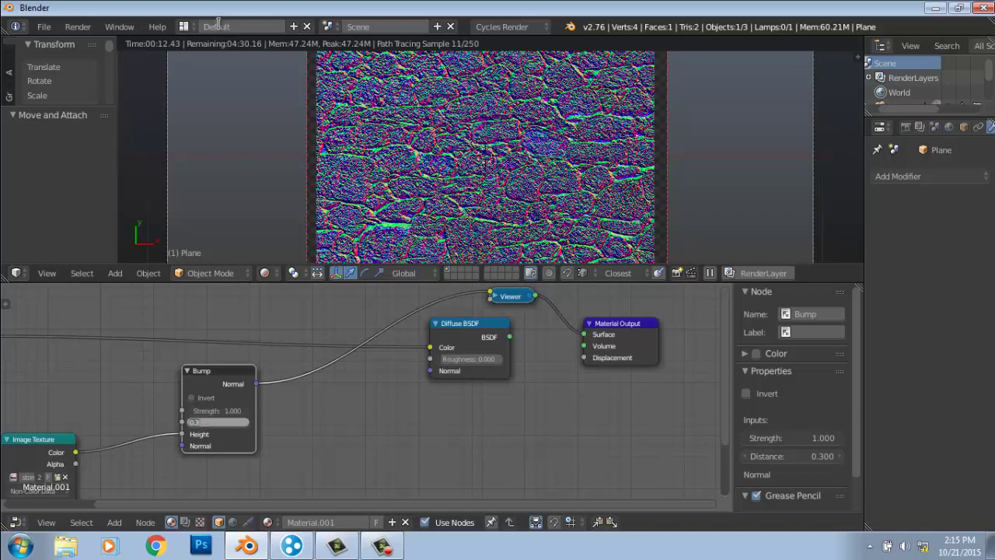
pyautogui.write('0.1')
pyautogui.press('Return')
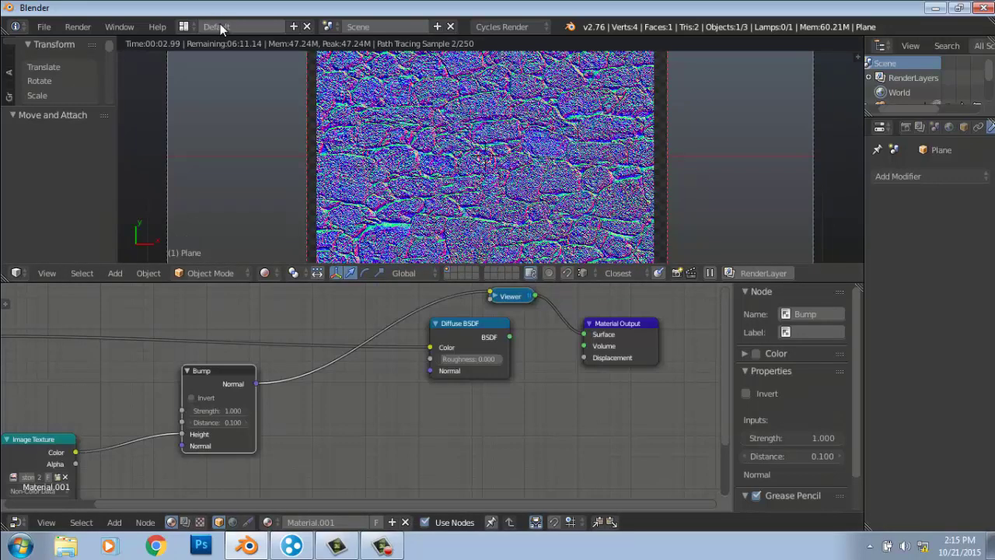
pyautogui.press('Home')
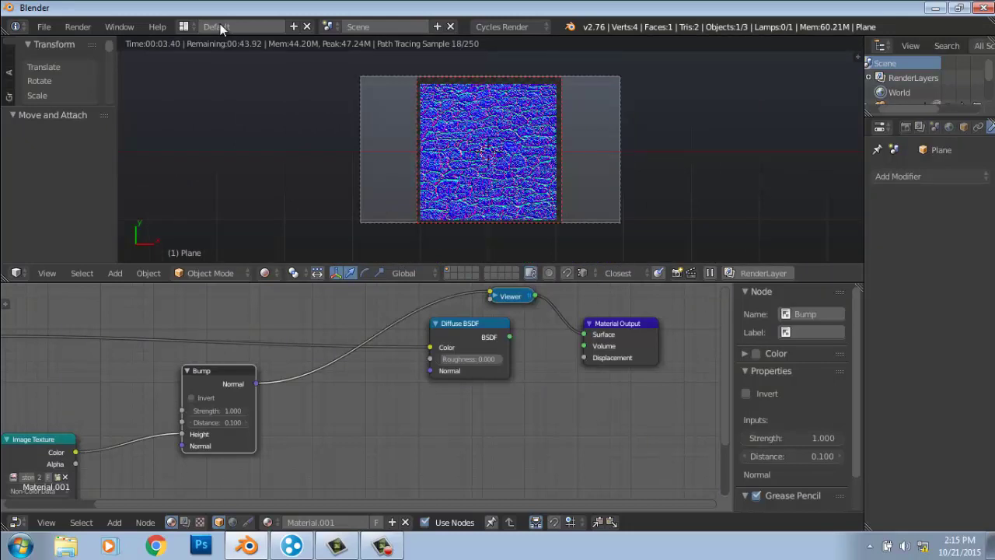
pyautogui.hotkey('shift', 'z')
pyautogui.press('KP_Subtract')
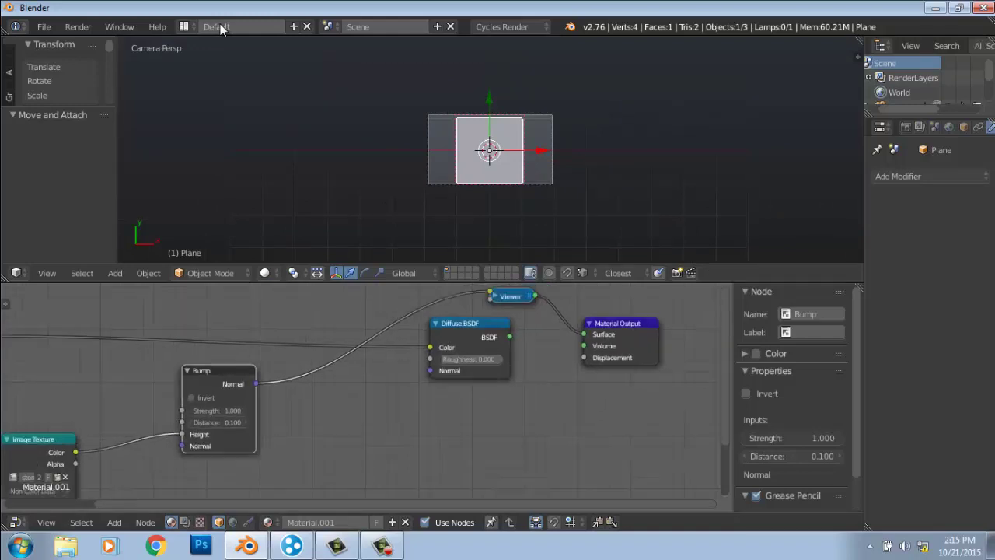
pyautogui.press('Home')
# - Undo the recent node edits back to where Bump feeds the Diffuse BSDF's Normal and the Diffuse BSDF feeds the Material Output
pyautogui.hotkey('ctrl', 'z')
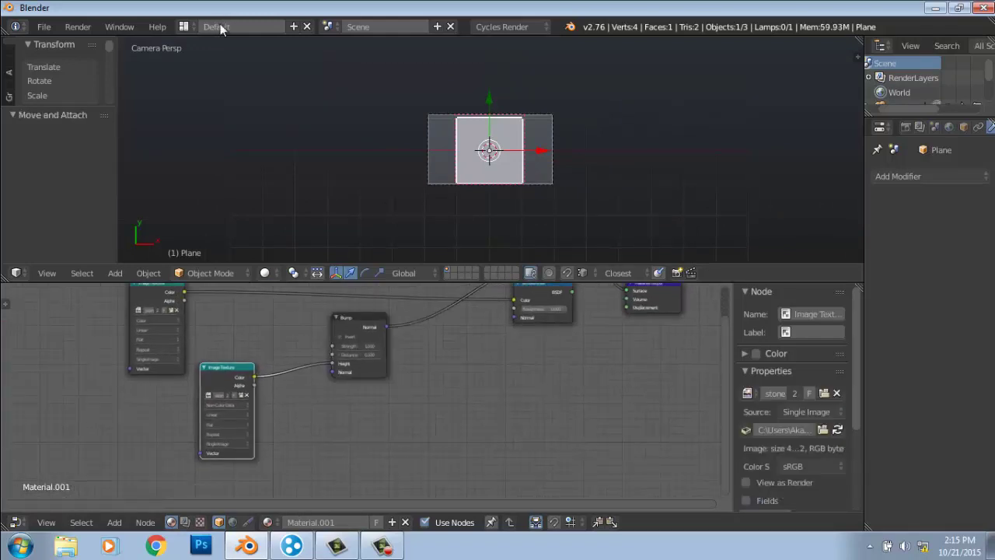
pyautogui.hotkey('ctrl', 'z')
pyautogui.hotkey('ctrl', 'z')
pyautogui.hotkey('ctrl', 'z')
pyautogui.hotkey('ctrl', 'z')
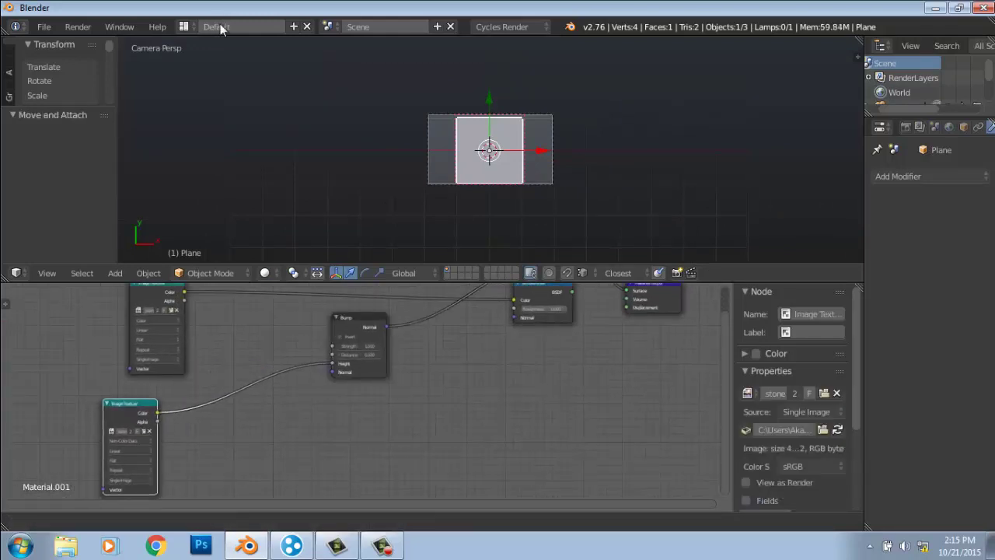
pyautogui.hotkey('ctrl', 'z')
pyautogui.hotkey('ctrl', 'z')
pyautogui.hotkey('ctrl', 'z')
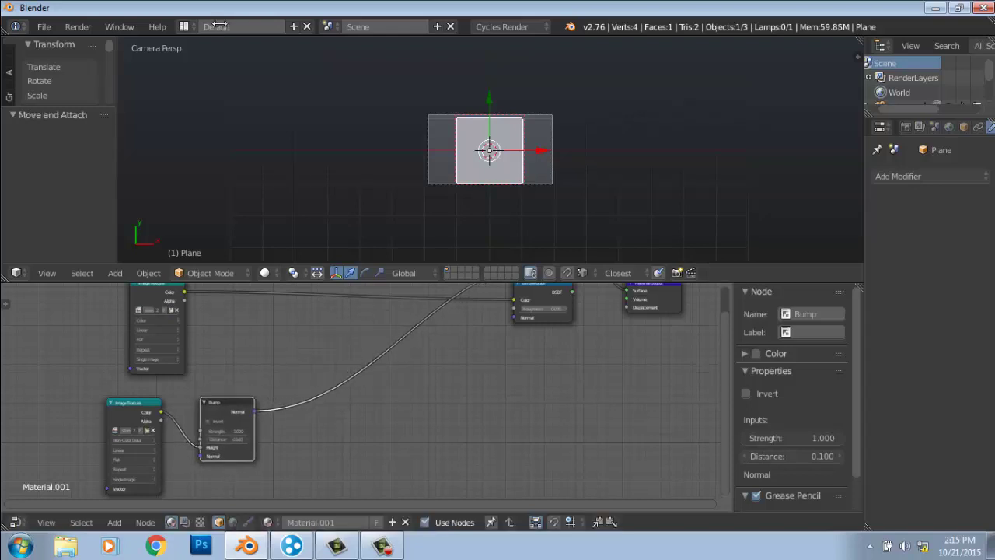
pyautogui.press('b')
pyautogui.moveTo(80, 389); pyautogui.dragTo(311, 499)
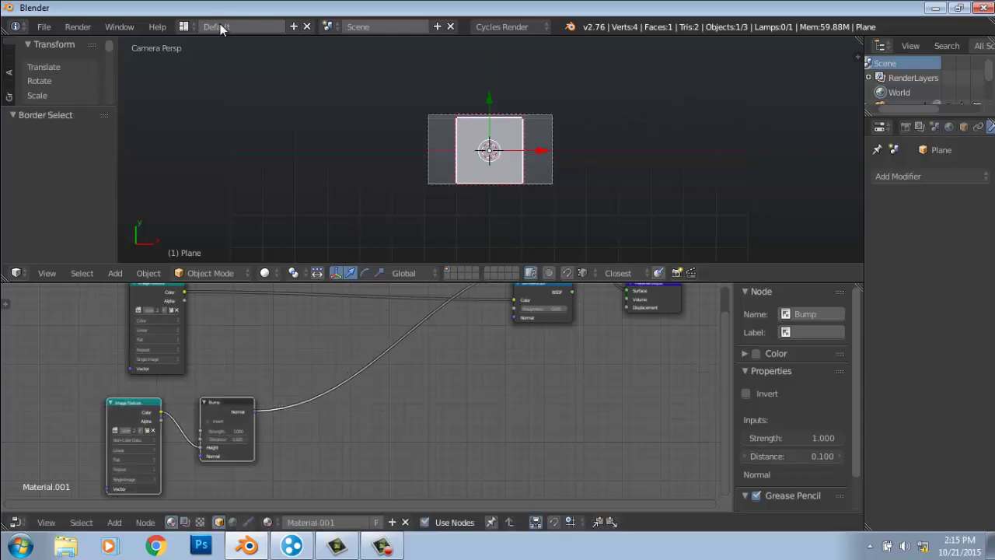
pyautogui.hotkey('ctrl', 'z')
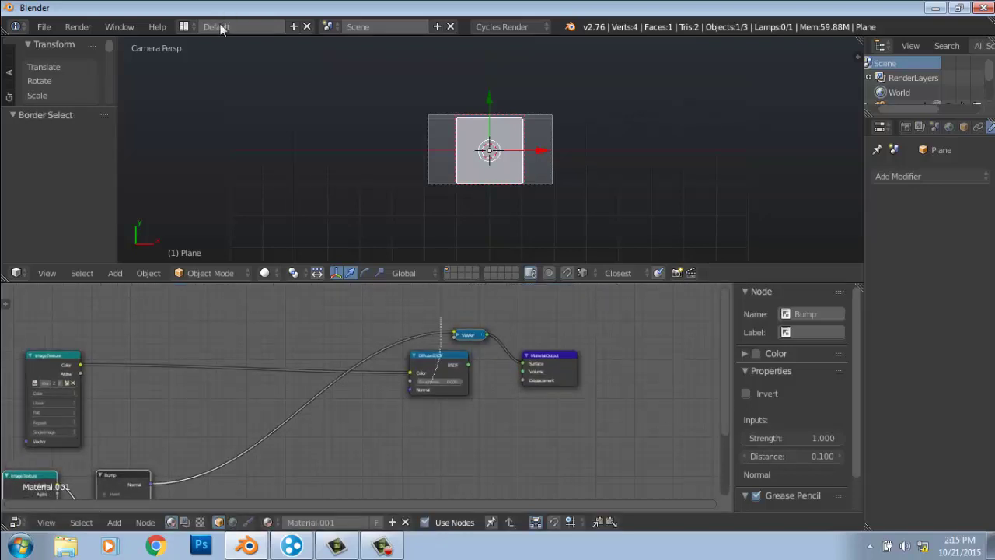
pyautogui.hotkey('ctrl', 'z')
pyautogui.hotkey('ctrl', 'z')
pyautogui.hotkey('ctrl', 'z')
pyautogui.hotkey('ctrl', 'z')
pyautogui.hotkey('ctrl', 'z')
pyautogui.hotkey('ctrl', 'z')
pyautogui.hotkey('ctrl', 'z')
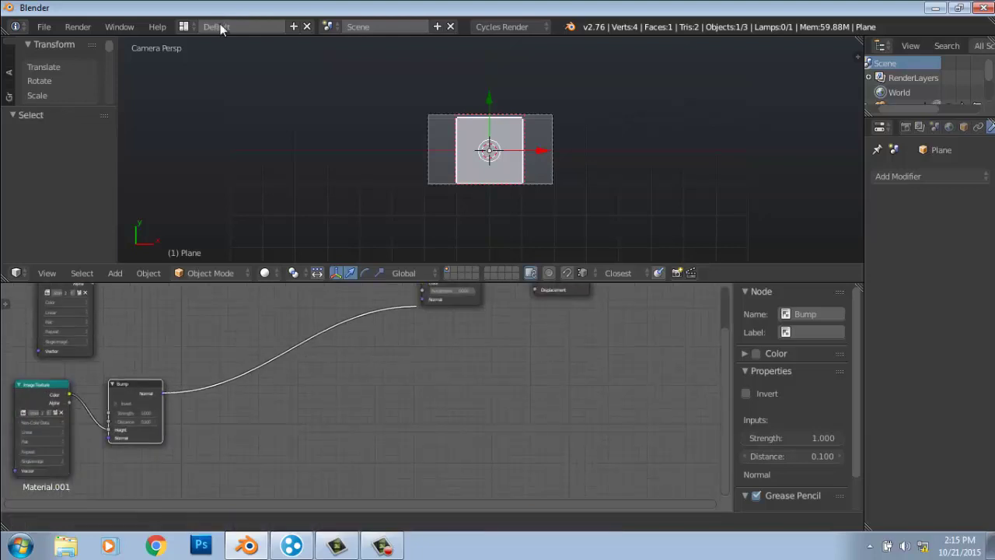
pyautogui.hotkey('ctrl', 'z')
pyautogui.hotkey('ctrl', 'z')
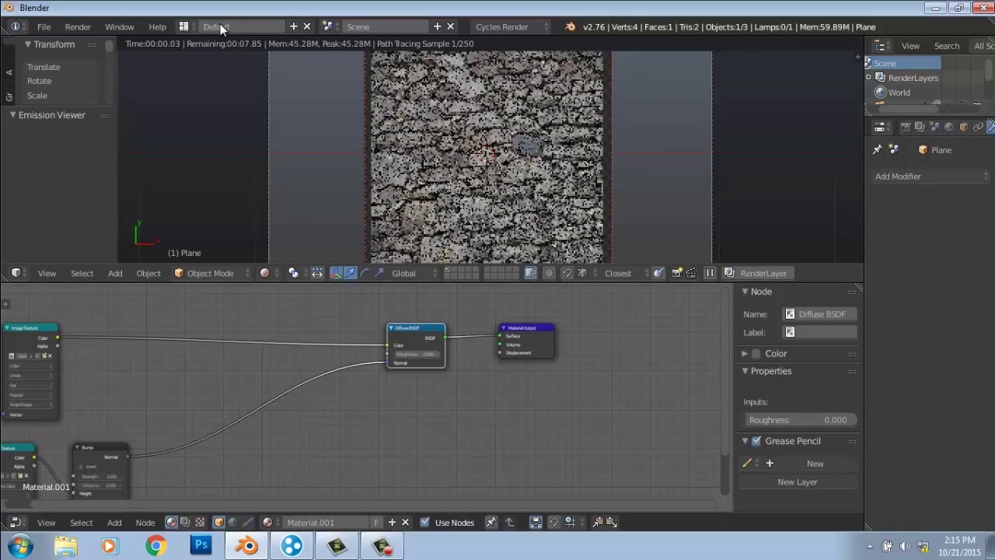
# - Compare the rendered stone with and without bump by cutting and restoring the link from Bump to the Diffuse BSDF's Normal input
pyautogui.moveTo(485, 179); pyautogui.dragTo(497, 148, button='middle')
pyautogui.scroll(3, 490, 155)
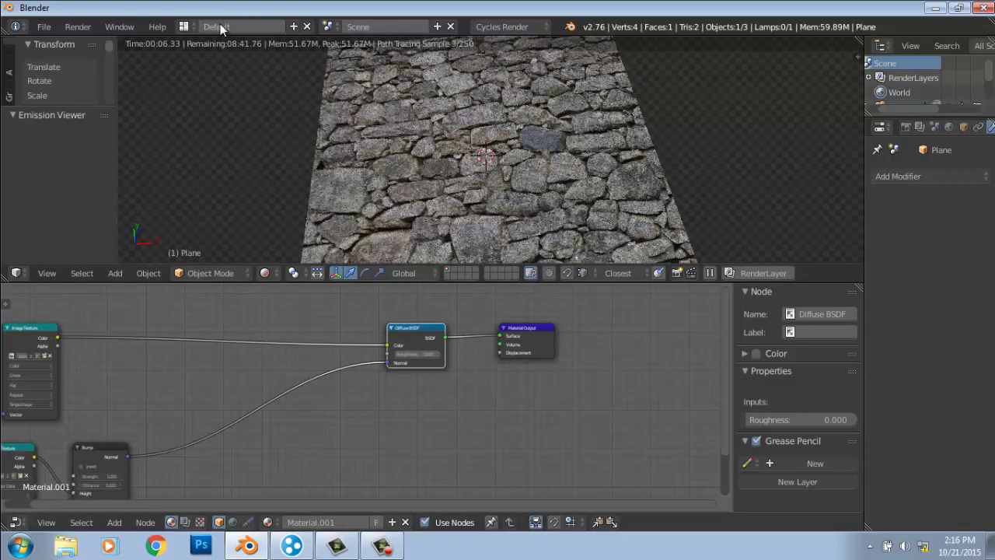
pyautogui.keyDown('ctrl'); pyautogui.moveTo(305, 364); pyautogui.dragTo(351, 390); pyautogui.keyUp('ctrl')
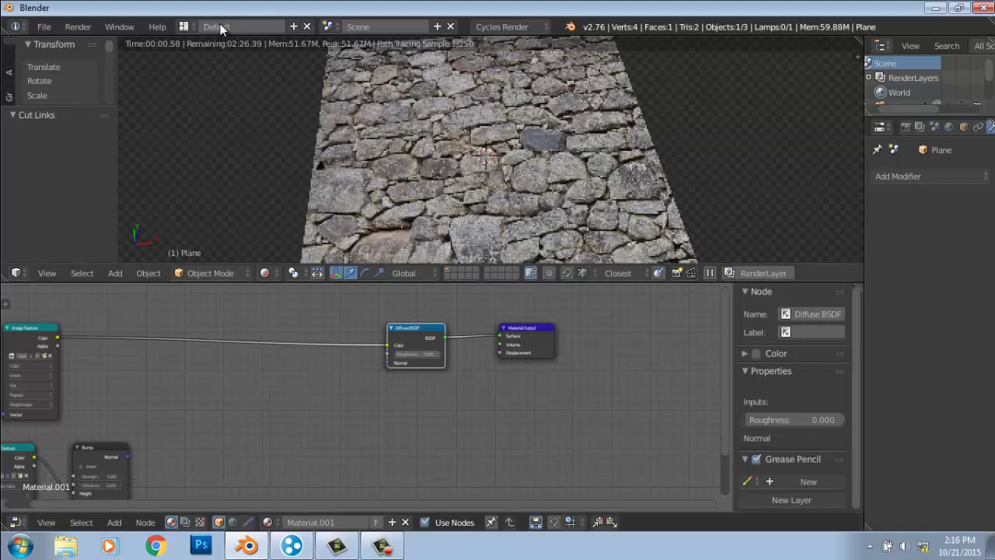
pyautogui.moveTo(127, 456)
pyautogui.mouseDown()
pyautogui.moveTo(229, 404)
pyautogui.moveTo(388, 362)
pyautogui.mouseUp()
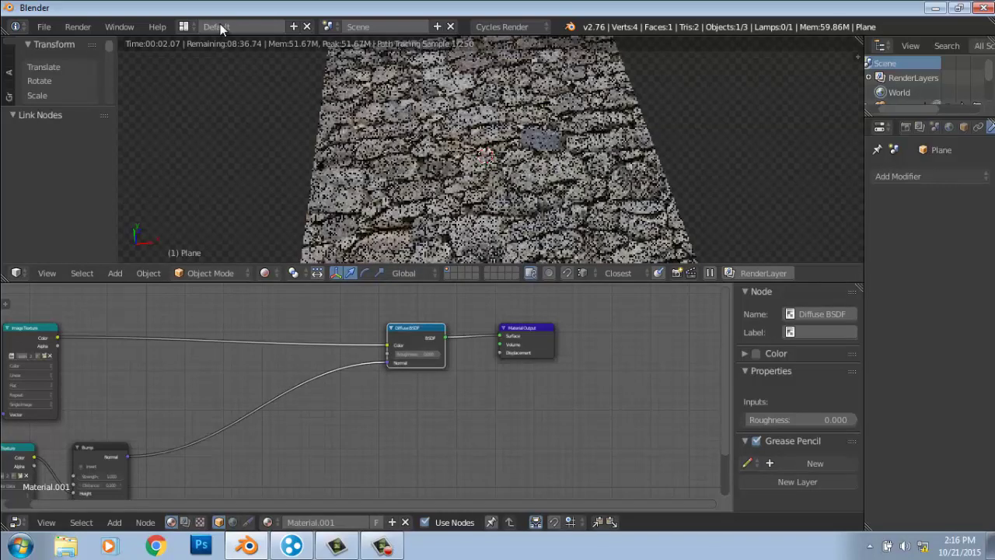
pyautogui.hotkey('shift', 'z')
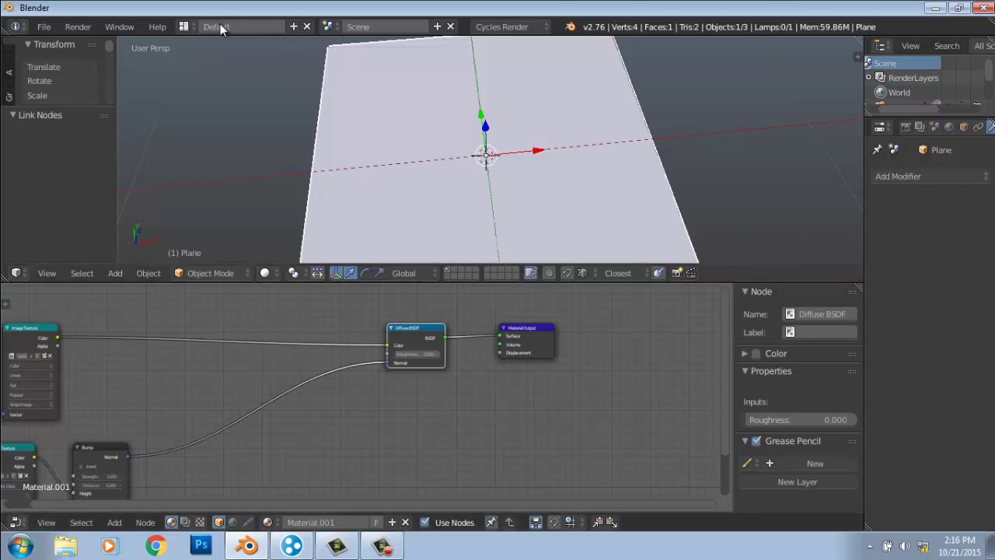
# - Try 164 render samples in the Cycles sampling settings and settle on 92
pyautogui.click(906, 126)
pyautogui.scroll(-4, 927, 334)
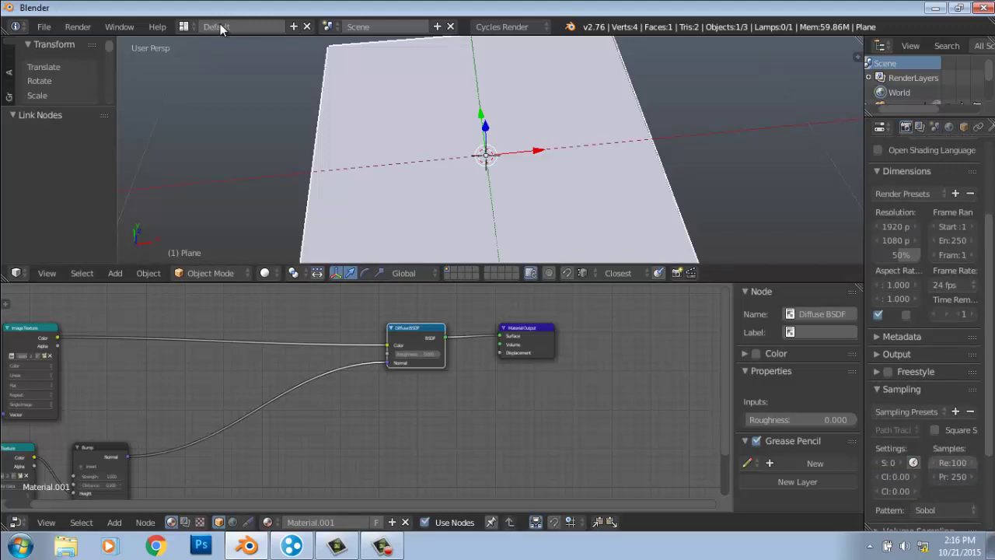
pyautogui.moveTo(952, 462); pyautogui.dragTo(982, 462)
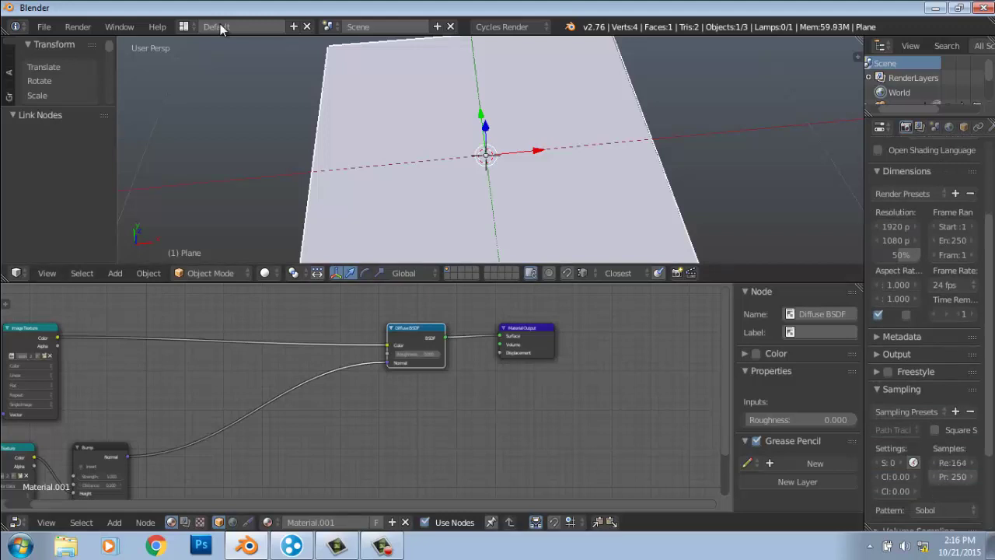
pyautogui.scroll(-4, 927, 334)
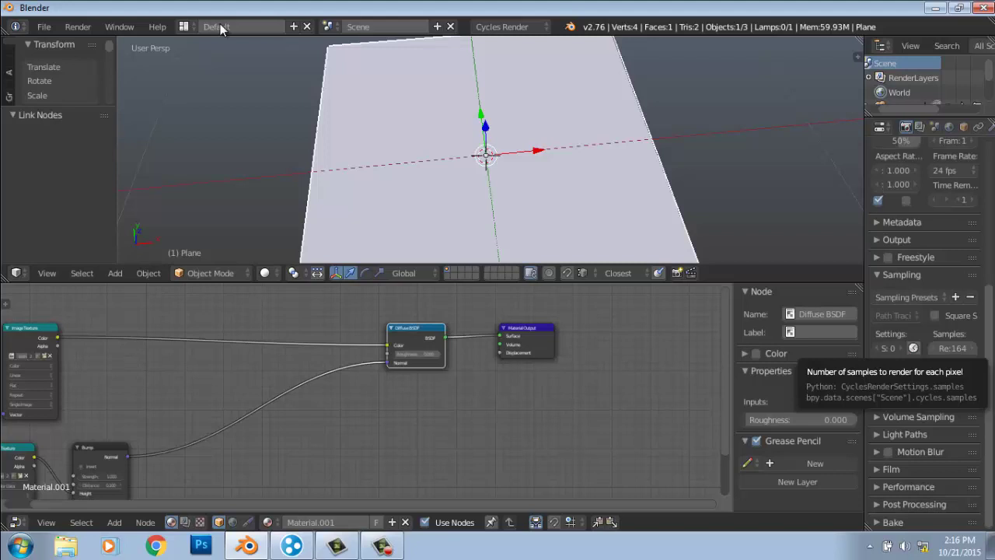
pyautogui.moveTo(952, 348)
pyautogui.mouseDown()
pyautogui.moveTo(909, 348)
pyautogui.moveTo(979, 348)
pyautogui.mouseUp()
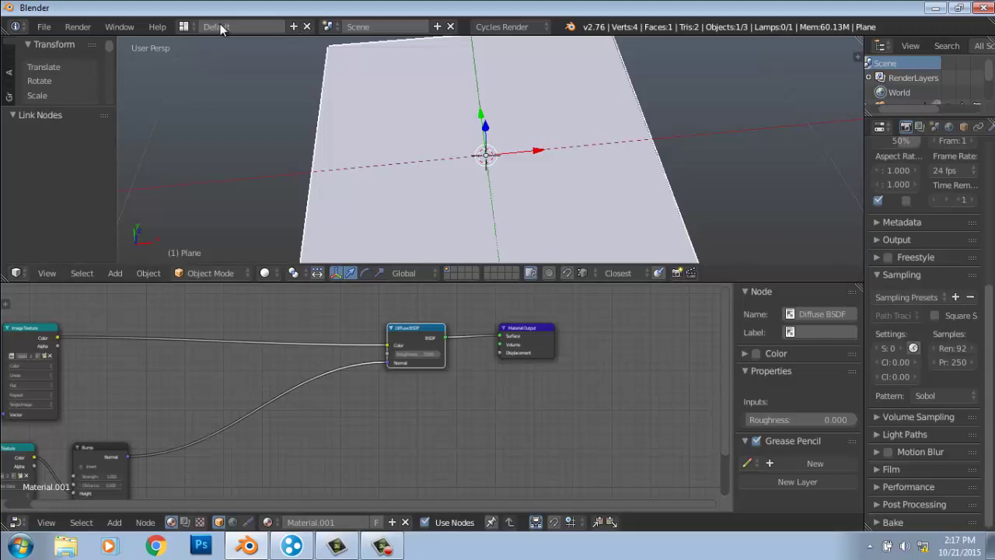
pyautogui.scroll(-2, 357, 389)
pyautogui.scroll(2, 357, 389)
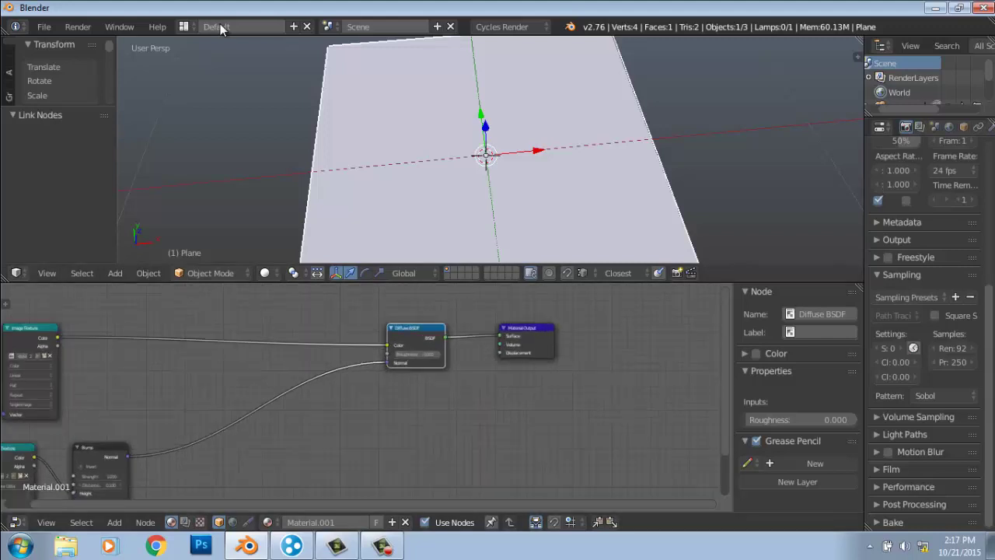
# - Delete the Image Texture node that feeds the Diffuse BSDF's Color input
pyautogui.moveTo(358, 388); pyautogui.dragTo(489, 412, button='middle')
pyautogui.scroll(-2, 330, 381)
pyautogui.scroll(4, 351, 389)
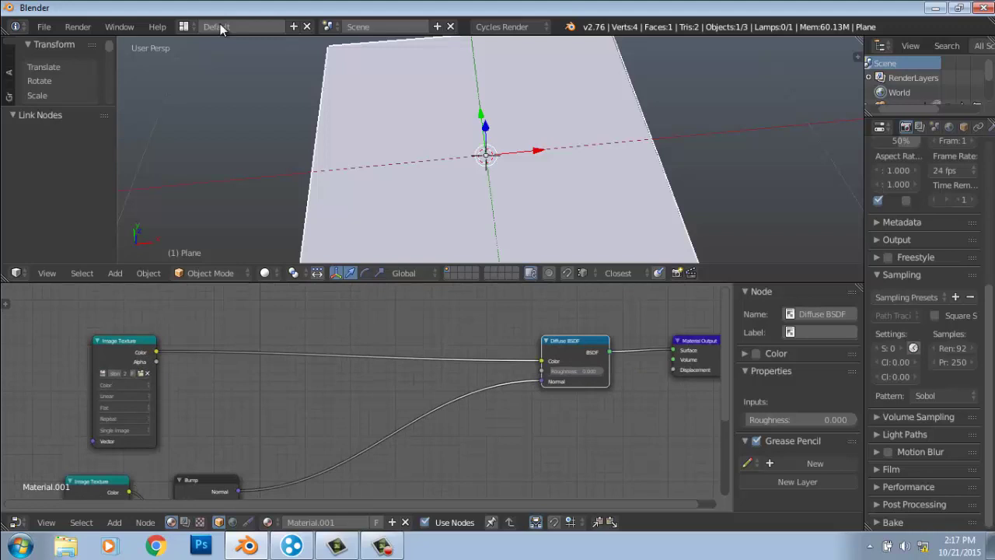
pyautogui.click(125, 341)
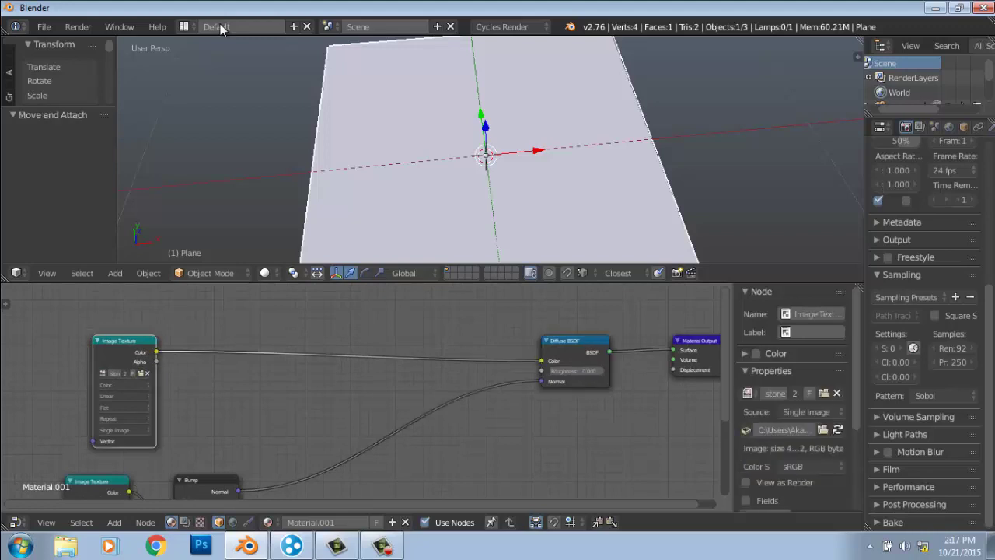
pyautogui.press('x')
# - Move the Bump node and its Image Texture node up in line with the Diffuse BSDF
pyautogui.scroll(-2, 362, 394)
pyautogui.moveTo(229, 470)
pyautogui.mouseDown()
pyautogui.moveTo(345, 358)
pyautogui.moveTo(366, 359)
pyautogui.mouseUp()
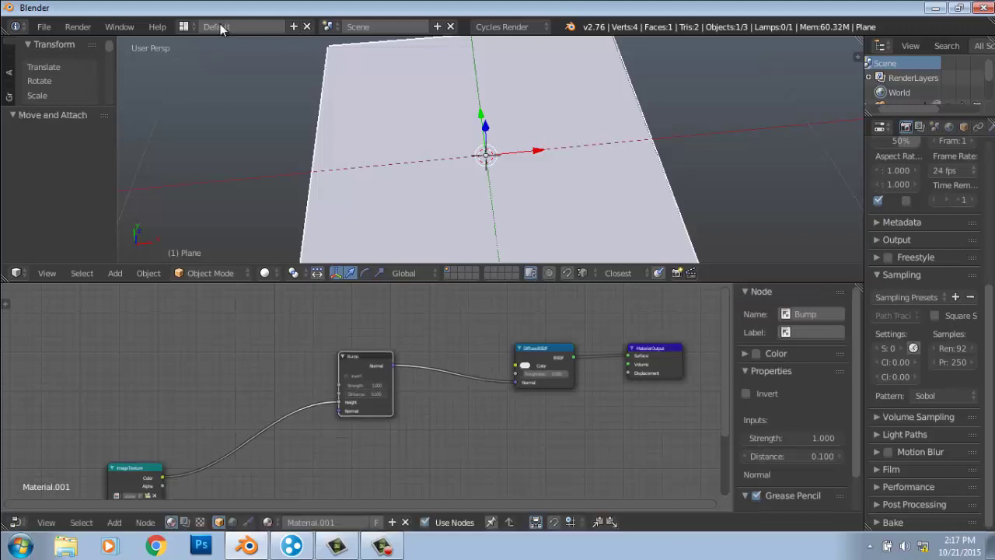
pyautogui.moveTo(132, 467)
pyautogui.mouseDown()
pyautogui.moveTo(215, 404)
pyautogui.moveTo(261, 349)
pyautogui.mouseUp()
# - Switch the Diffuse BSDF node's type to an Emission shader, keeping Bump's Normal output linked to it
pyautogui.moveTo(544, 348); pyautogui.dragTo(525, 355)
pyautogui.hotkey('shift', 's')
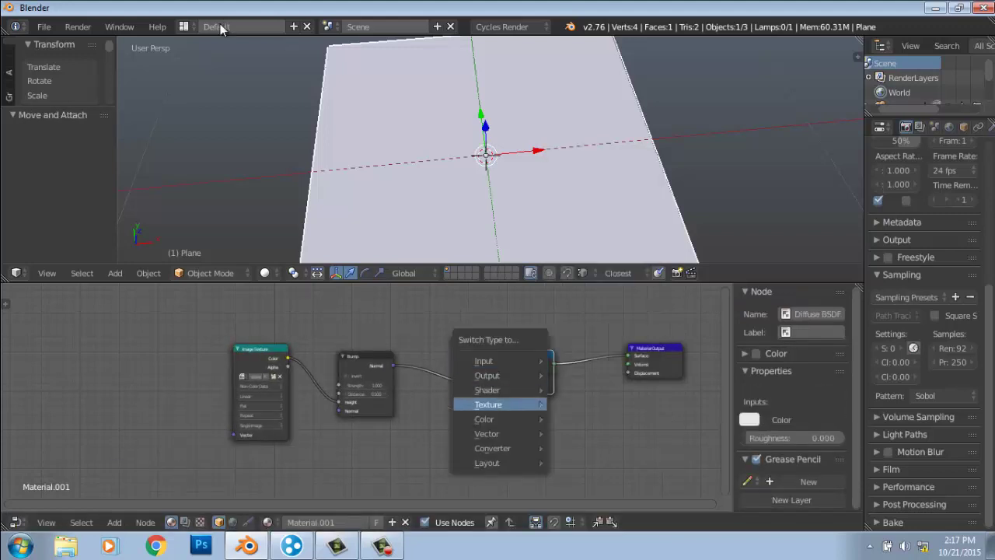
pyautogui.moveTo(487, 389)
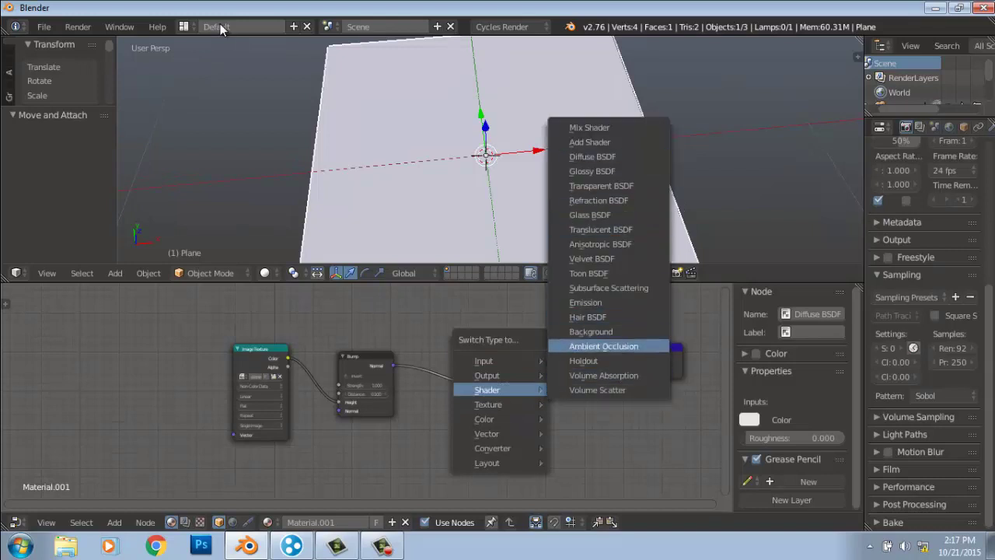
pyautogui.click(586, 302)
# - Arrange the Emission, Bump and Image Texture nodes in a compact row before the Material Output
pyautogui.scroll(4, 586, 303)
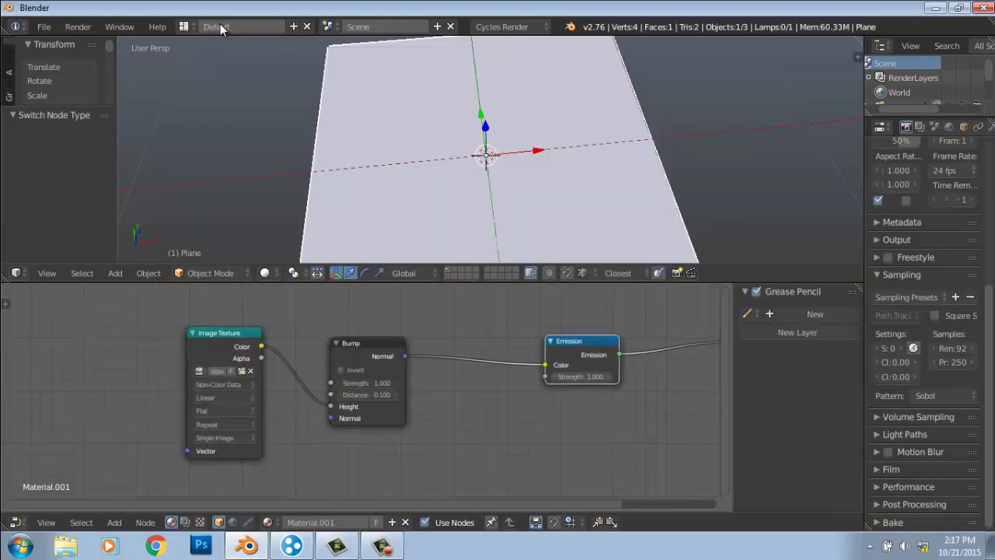
pyautogui.moveTo(585, 302); pyautogui.dragTo(407, 337, button='middle')
pyautogui.moveTo(401, 375); pyautogui.dragTo(472, 360)
pyautogui.moveTo(187, 378); pyautogui.dragTo(304, 364)
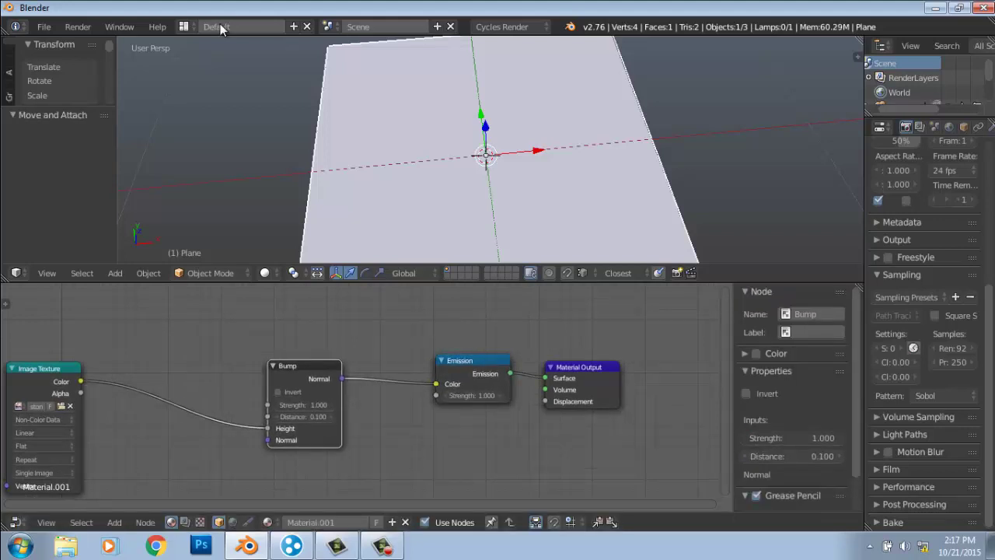
pyautogui.moveTo(39, 368); pyautogui.dragTo(163, 359)
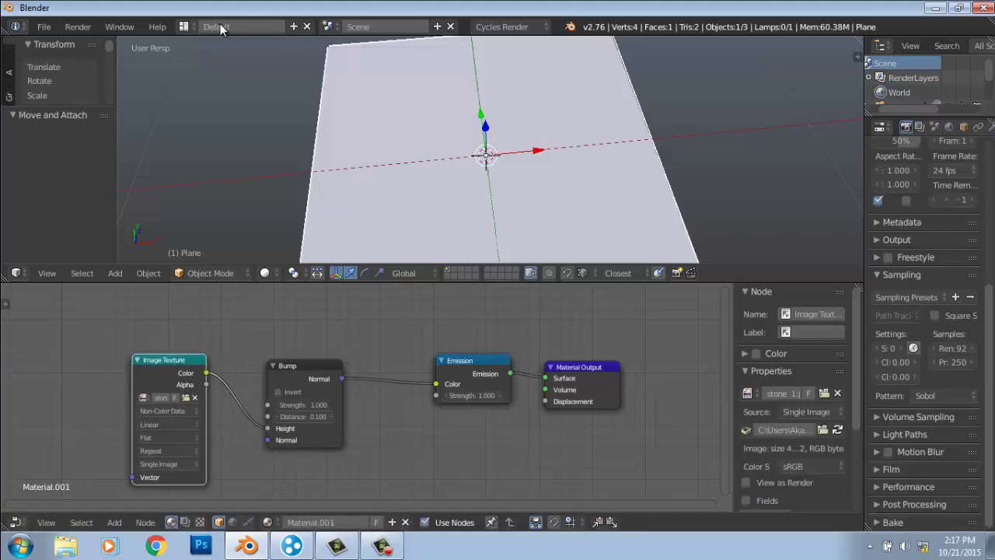
# - Preview the Emission-based bump material through the camera in rendered shading and return to solid shading
pyautogui.press('KP_0')
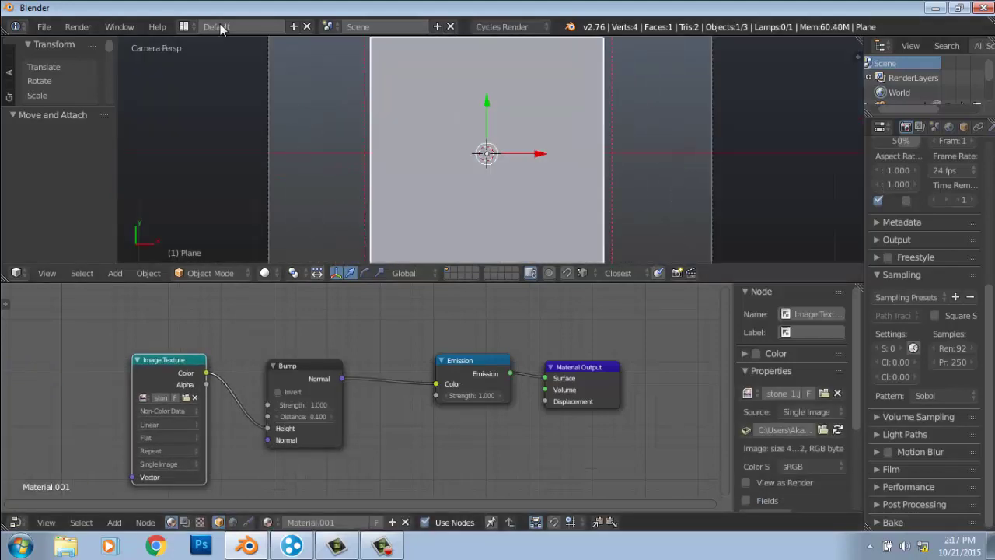
pyautogui.hotkey('shift', 'z')
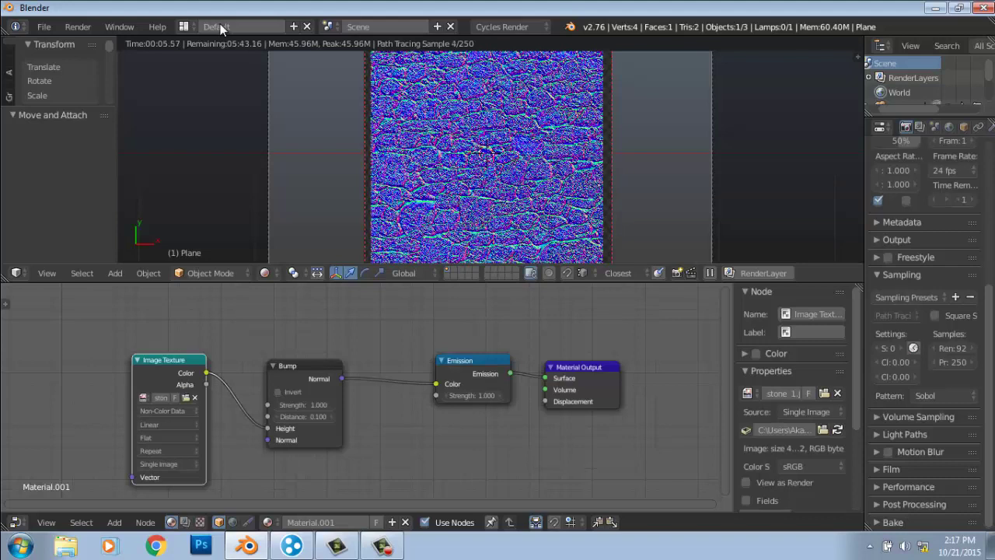
pyautogui.hotkey('shift', 'z')
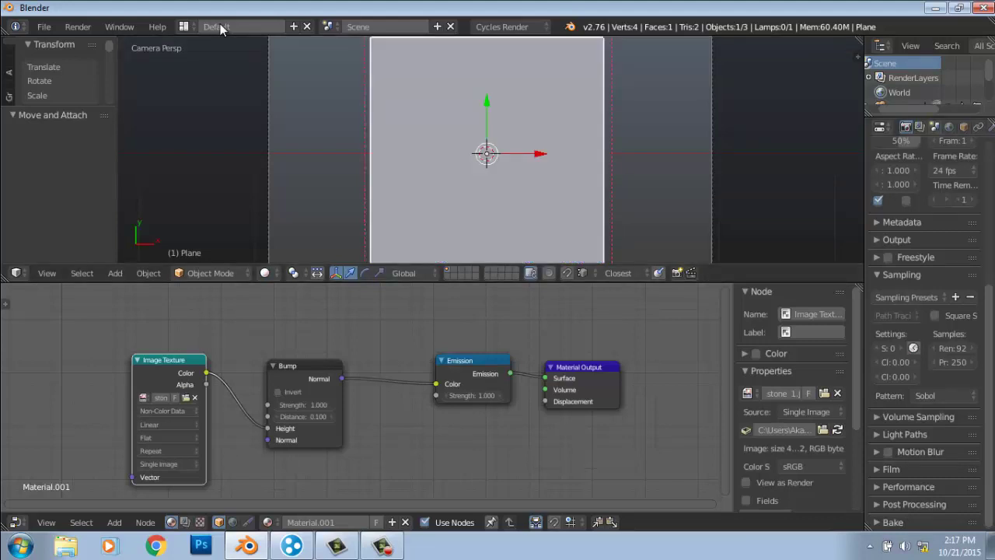
# - Fit the camera frame in the viewport and review the World settings and the render Film settings
pyautogui.hotkey('ctrl', 'Tab')
pyautogui.hotkey('ctrl', 'Tab')
pyautogui.hotkey('ctrl', 'Tab')
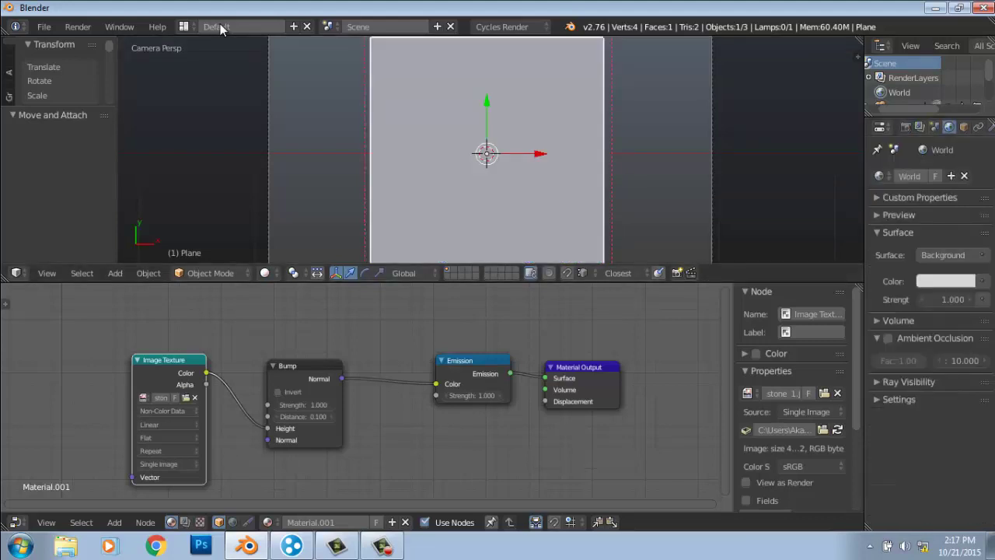
pyautogui.press('Home')
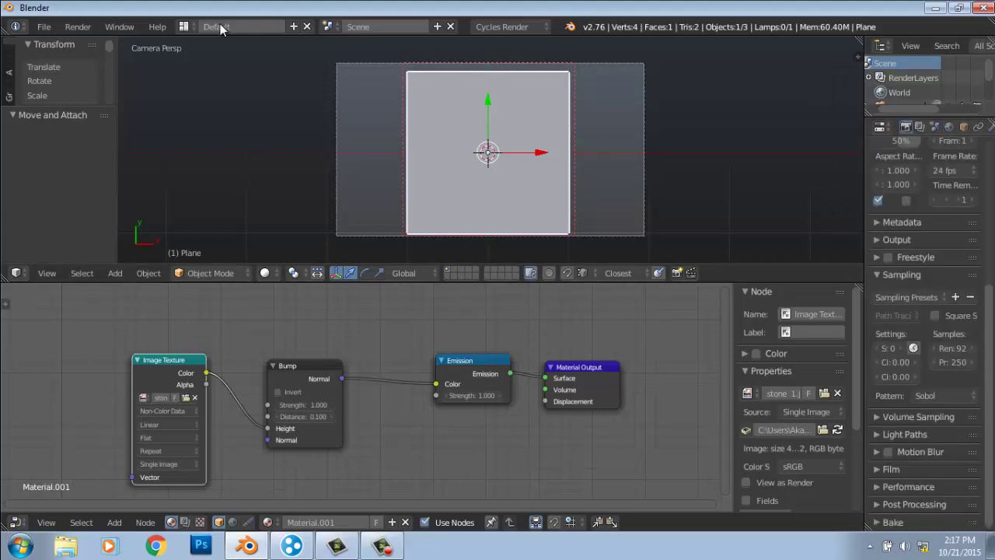
pyautogui.click(891, 469)
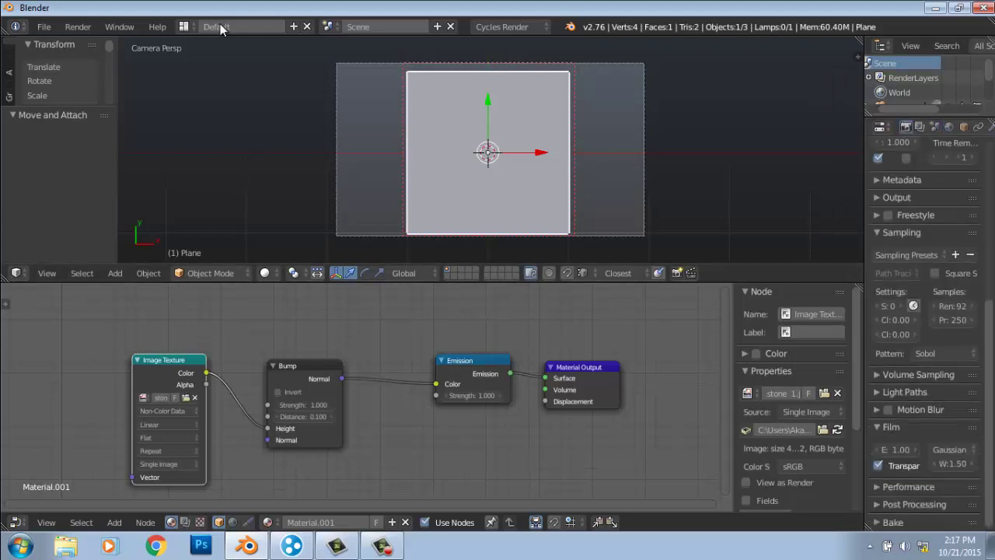
pyautogui.click(890, 427)
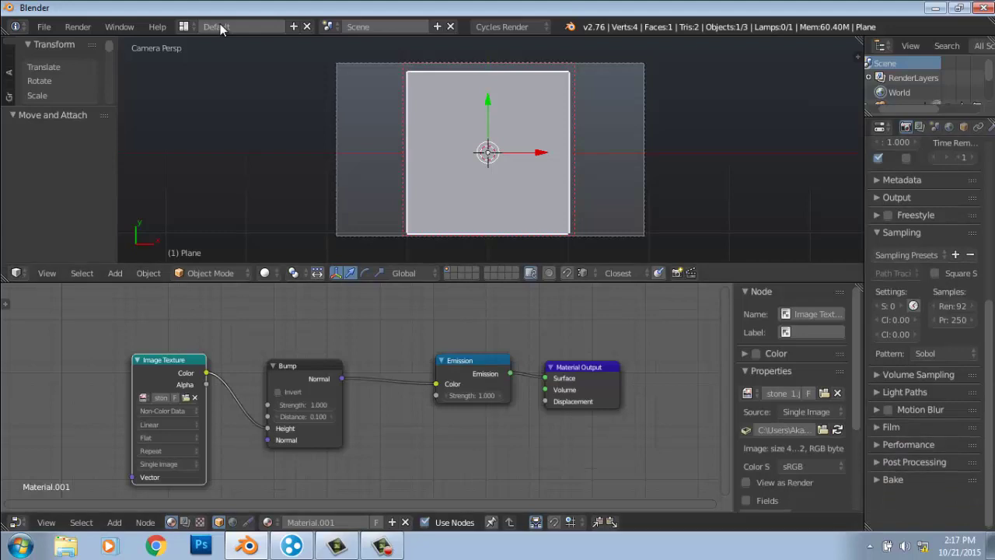
pyautogui.scroll(-1, 488, 152)
pyautogui.scroll(1, 488, 151)
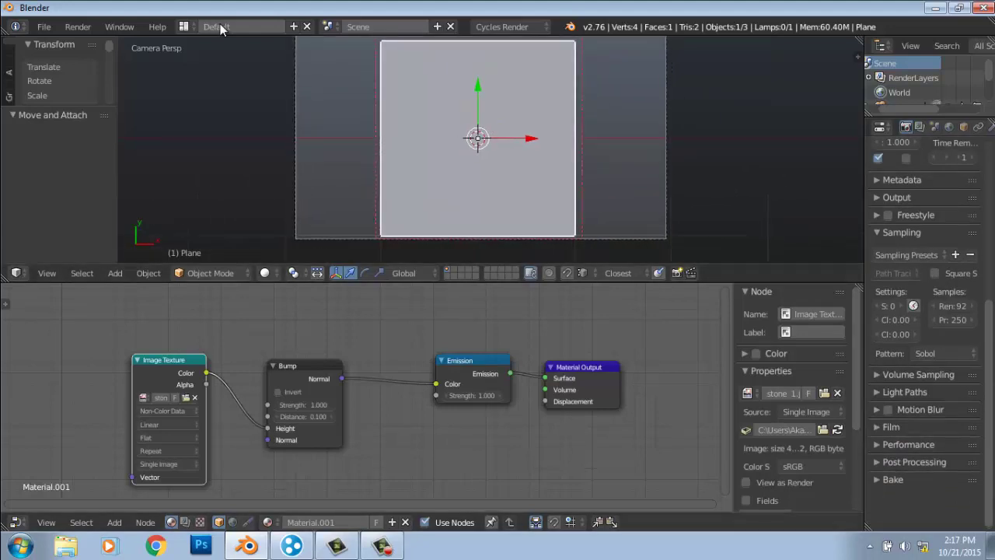
pyautogui.click(579, 367)
pyautogui.press('h')
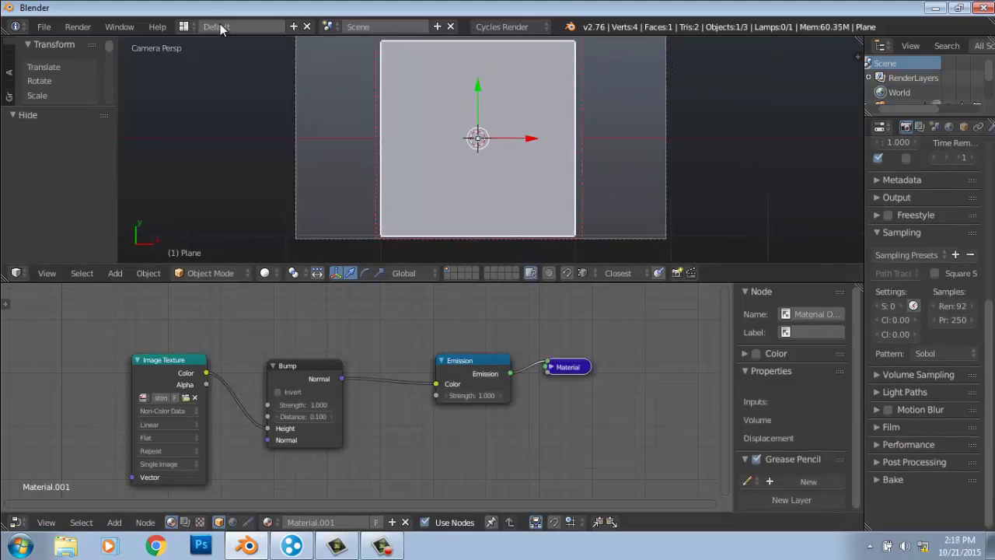
pyautogui.press('h')
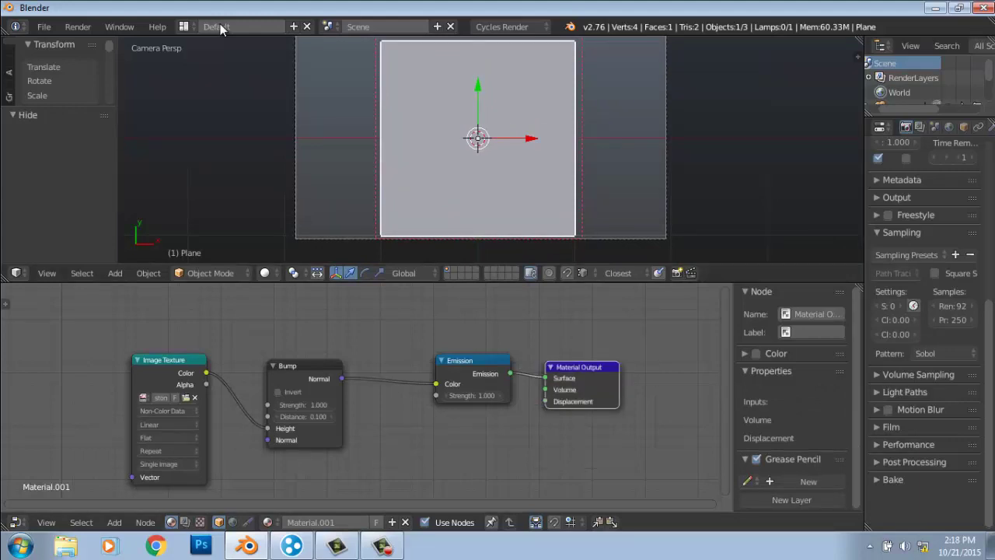
# - Shift the Material Output, Emission, Bump and stone Image Texture nodes over to free space ahead of them
pyautogui.moveTo(582, 367); pyautogui.dragTo(648, 330)
pyautogui.moveTo(466, 360); pyautogui.dragTo(541, 325)
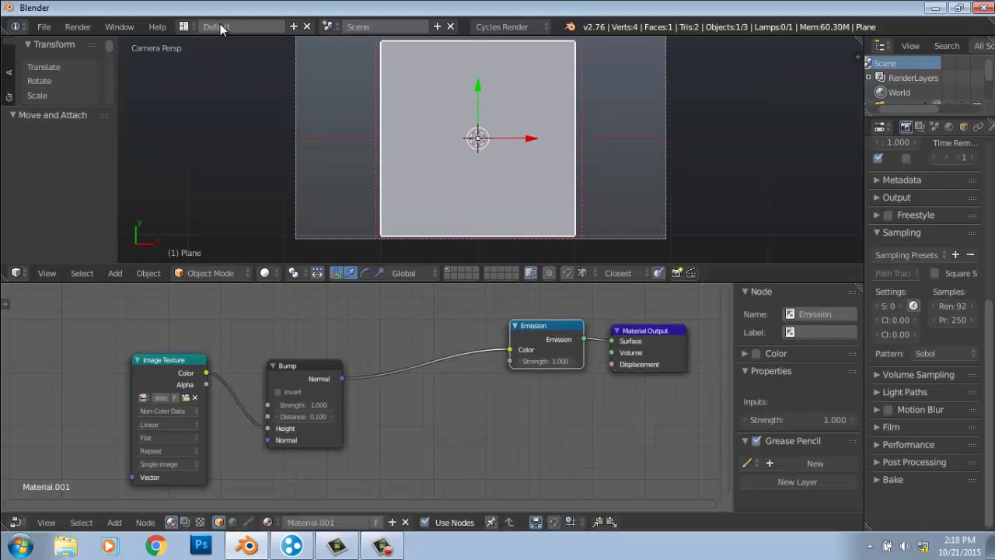
pyautogui.moveTo(303, 365); pyautogui.dragTo(407, 312)
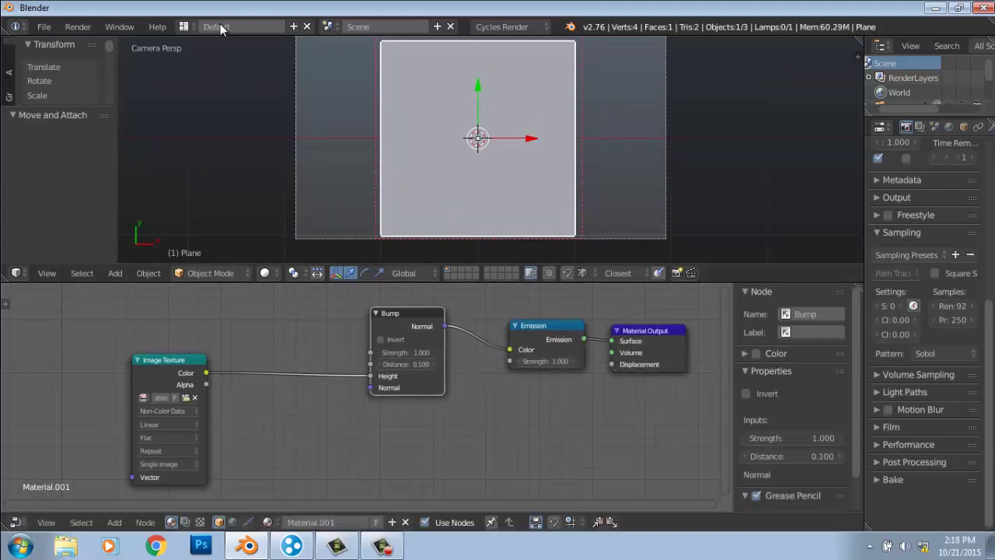
pyautogui.moveTo(167, 366); pyautogui.dragTo(313, 323)
pyautogui.scroll(-2, 365, 397)
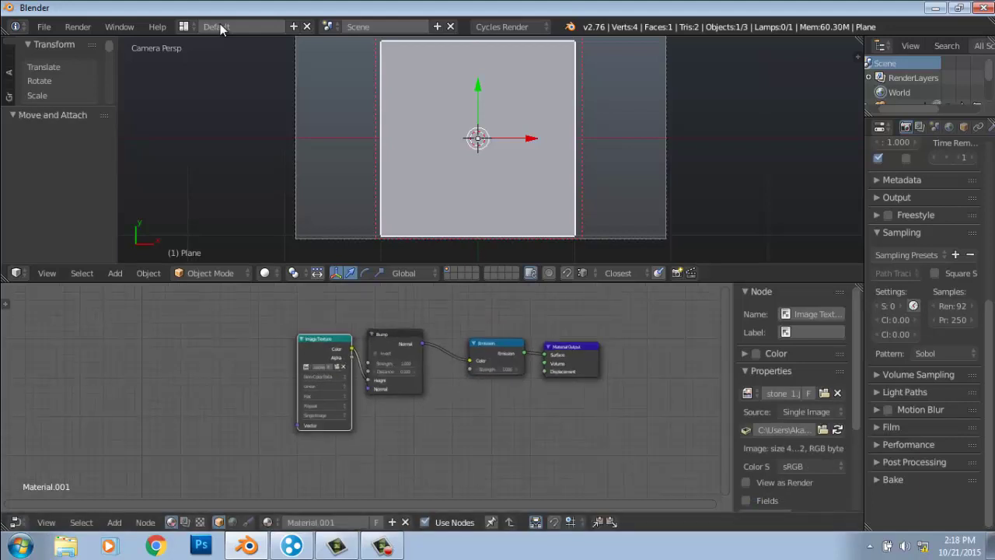
# - Add a second, unconnected Image Texture node in the free space before the stone texture node
pyautogui.hotkey('shift', 'a')
pyautogui.moveTo(179, 354)
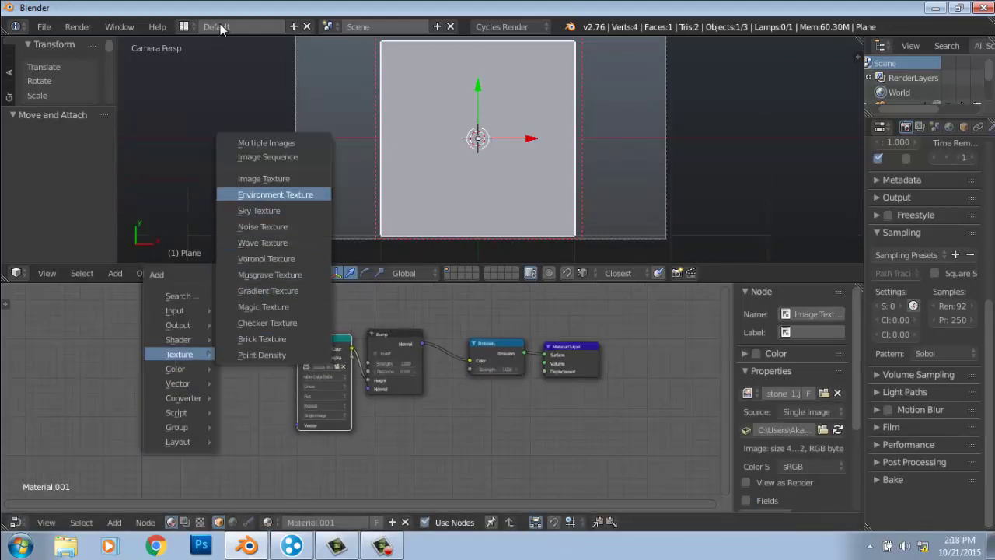
pyautogui.click(264, 178)
pyautogui.click(173, 373)
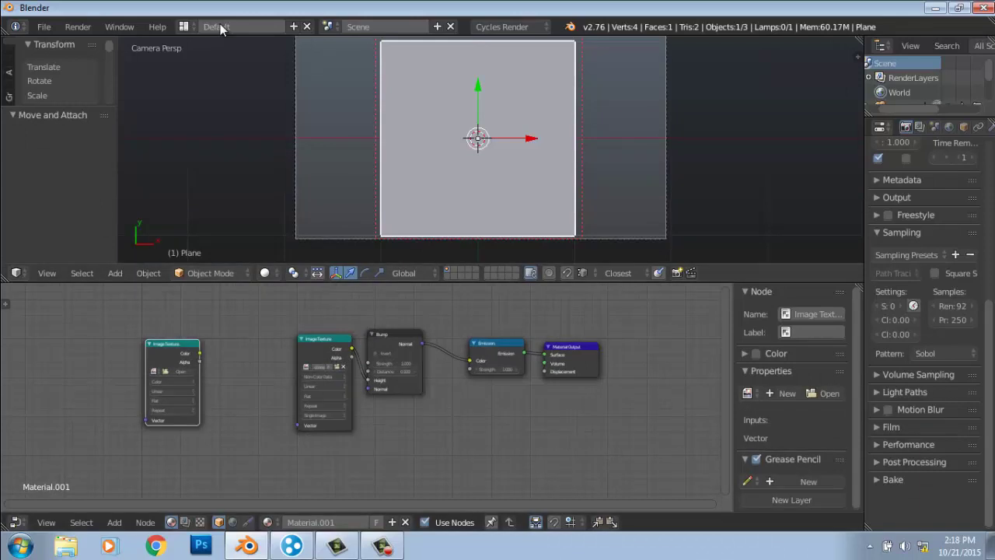
# - Split the 3D viewport vertically and turn the new area into a UV/Image Editor
pyautogui.moveTo(859, 39); pyautogui.dragTo(381, 47)
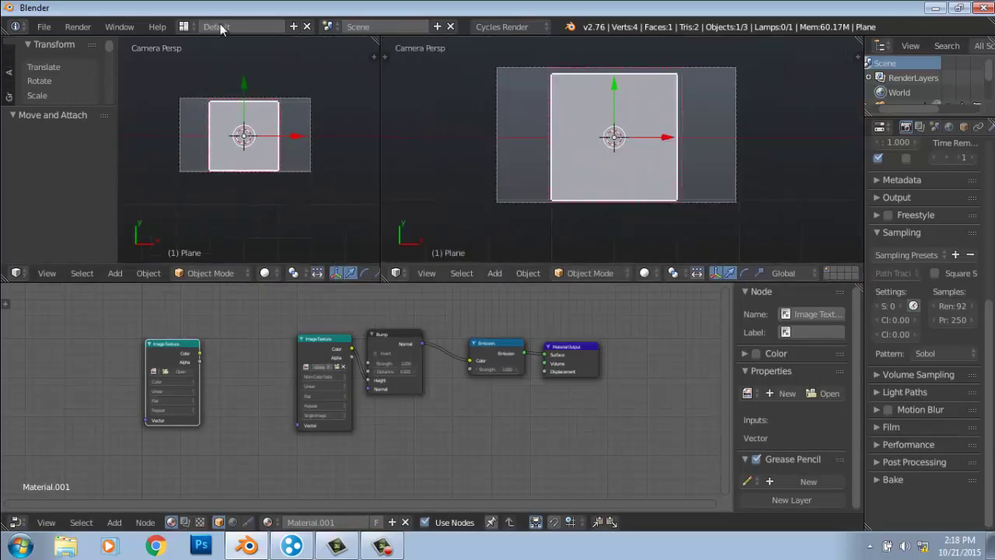
pyautogui.click(396, 273)
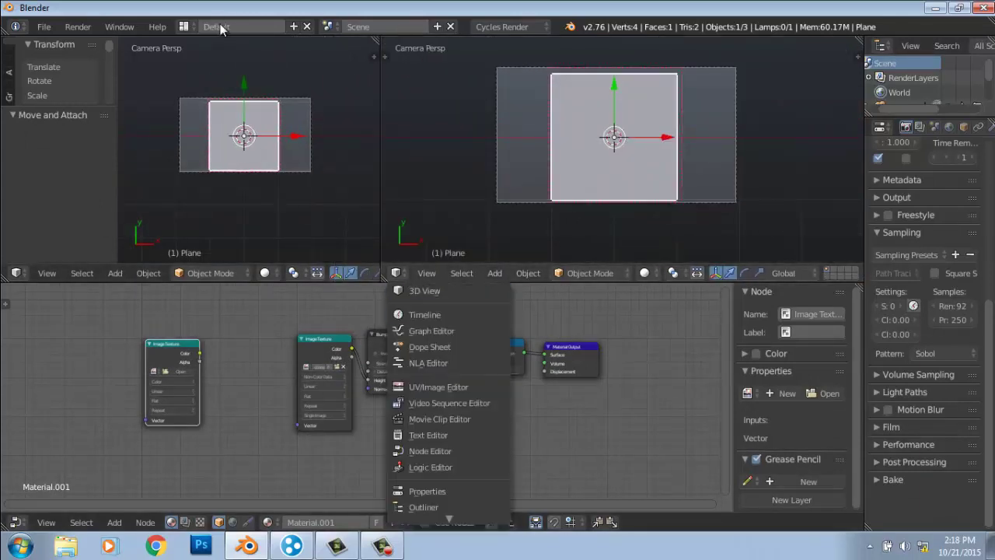
pyautogui.click(438, 387)
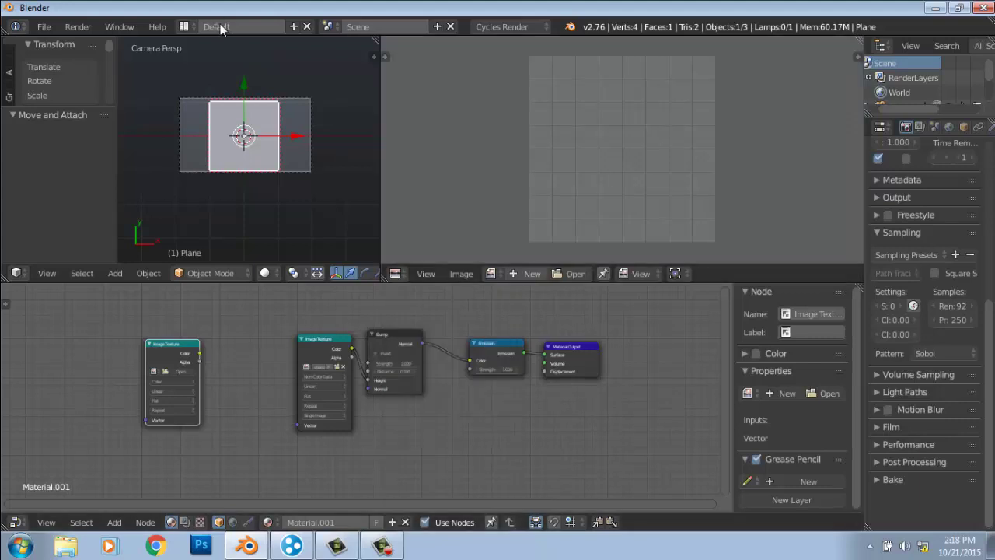
# - Create a blank 500 × 500 px image named "normal" in the UV/Image Editor
pyautogui.click(533, 273)
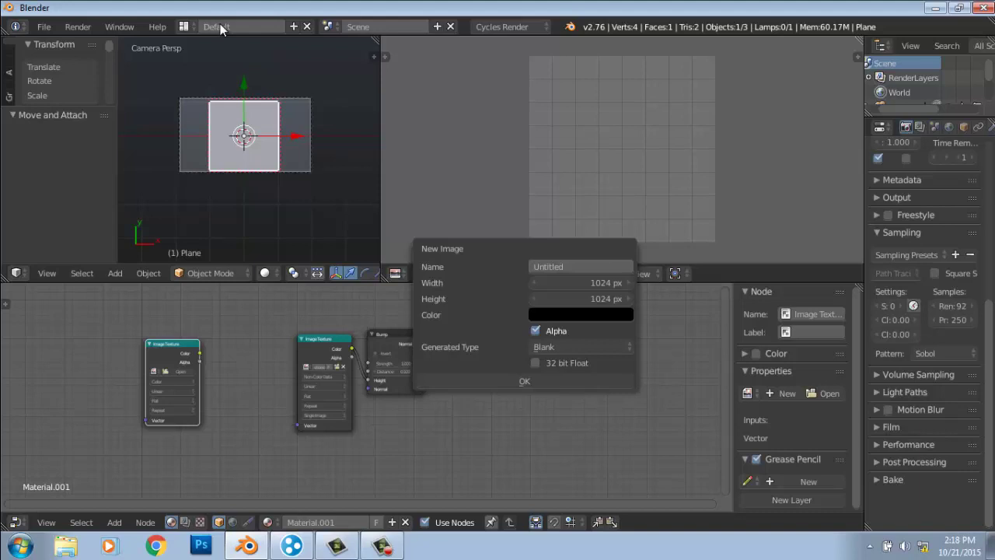
pyautogui.moveTo(581, 298); pyautogui.dragTo(581, 282)
pyautogui.write('500')
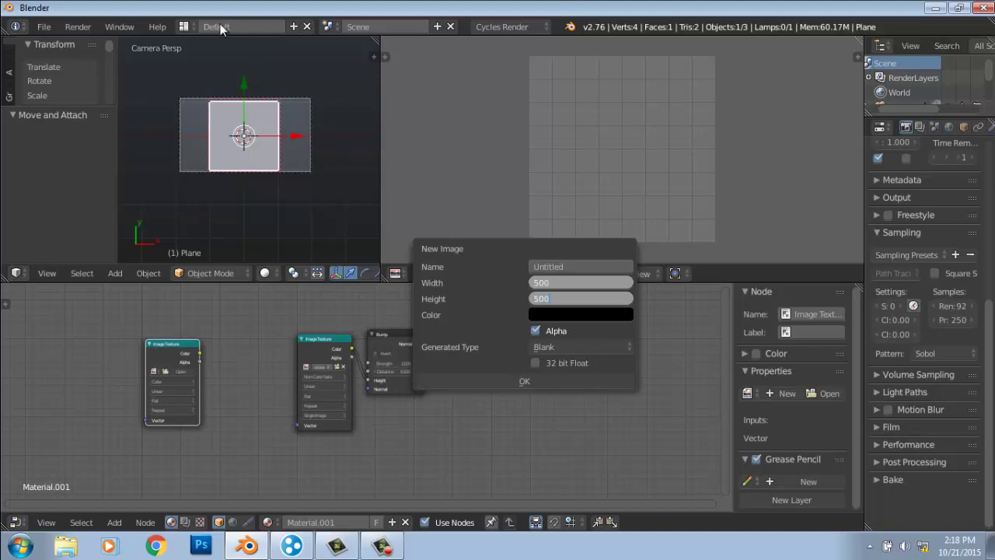
pyautogui.press('Tab')
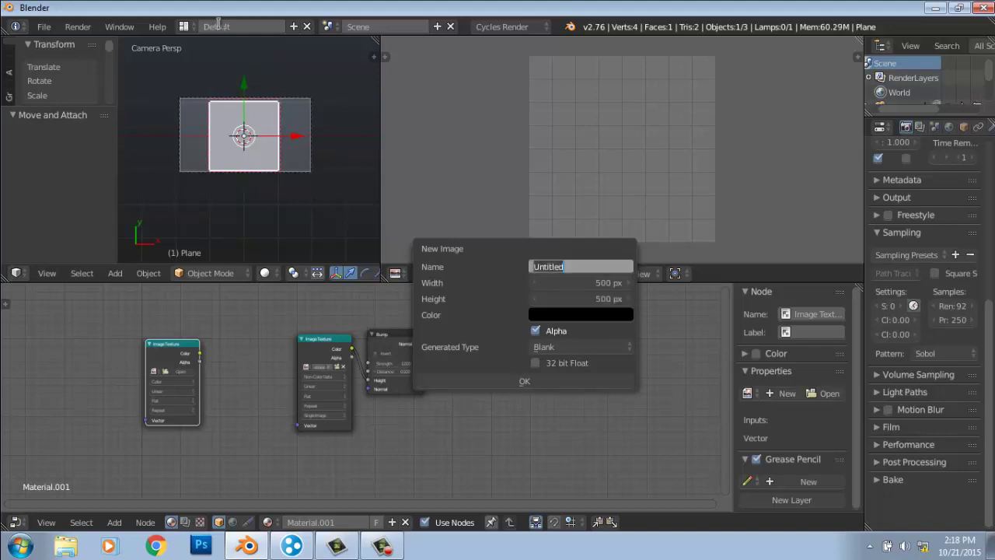
pyautogui.write('normal')
pyautogui.press('Return')
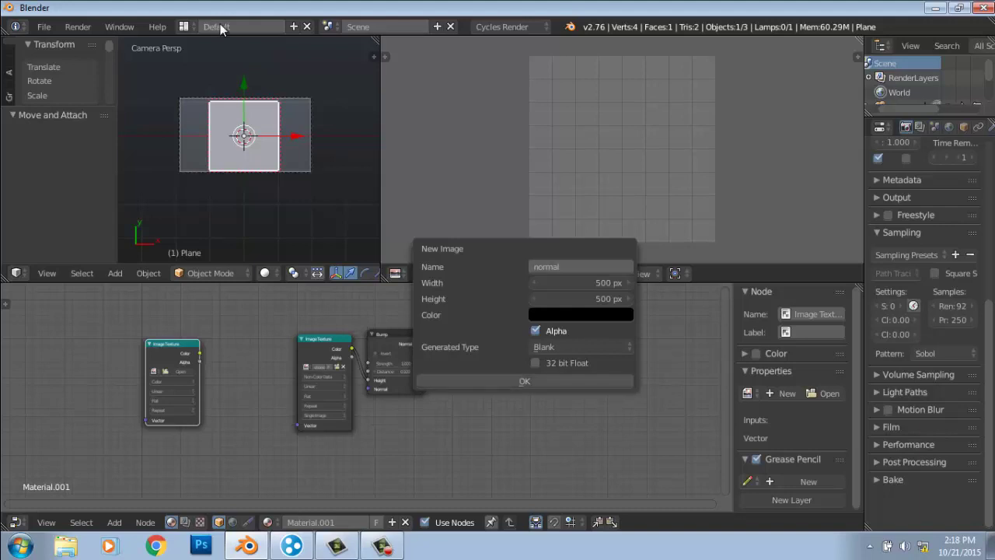
pyautogui.press('Return')
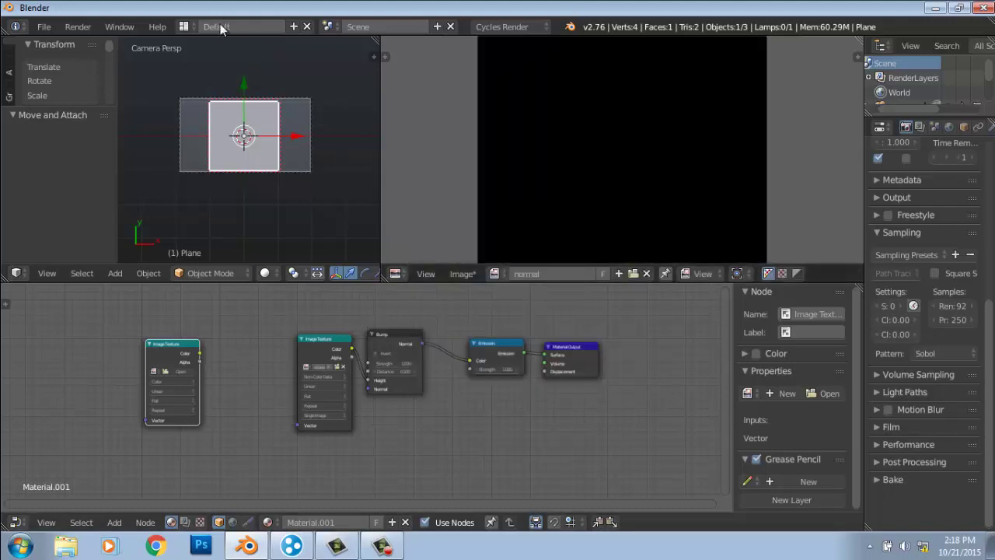
# - Assign the "normal" image to the new unconnected Image Texture node
pyautogui.press('Home')
pyautogui.scroll(3, 361, 389)
pyautogui.click(32, 360)
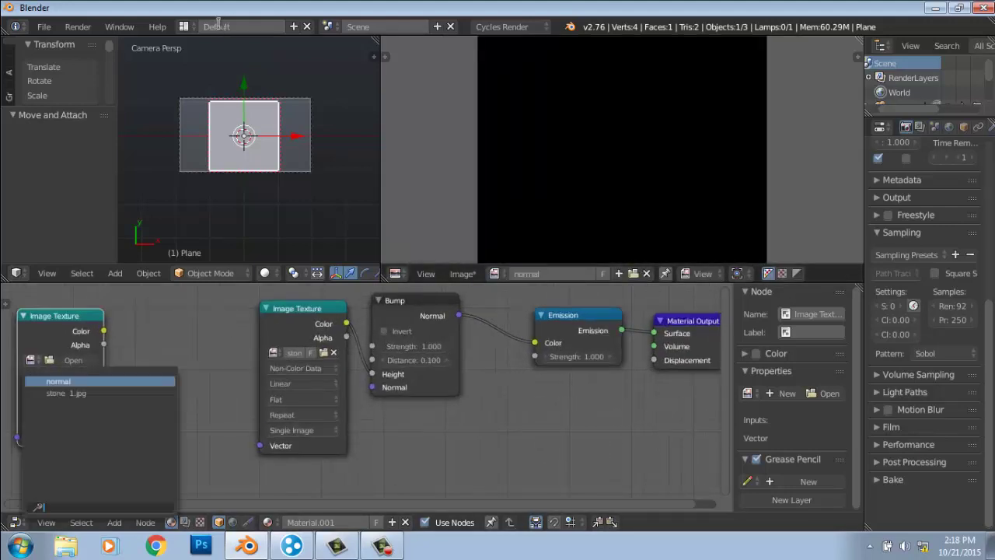
pyautogui.press('Return')
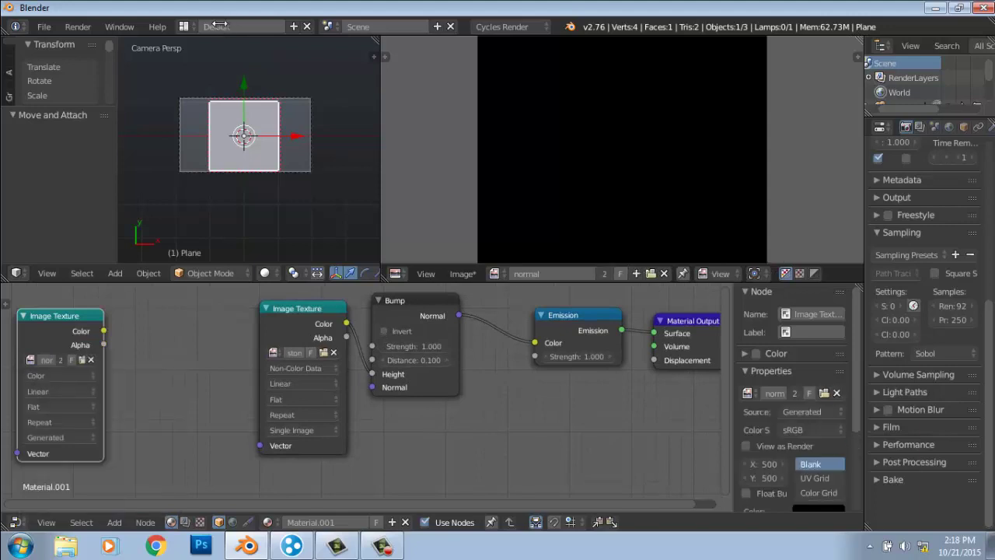
pyautogui.press('Home')
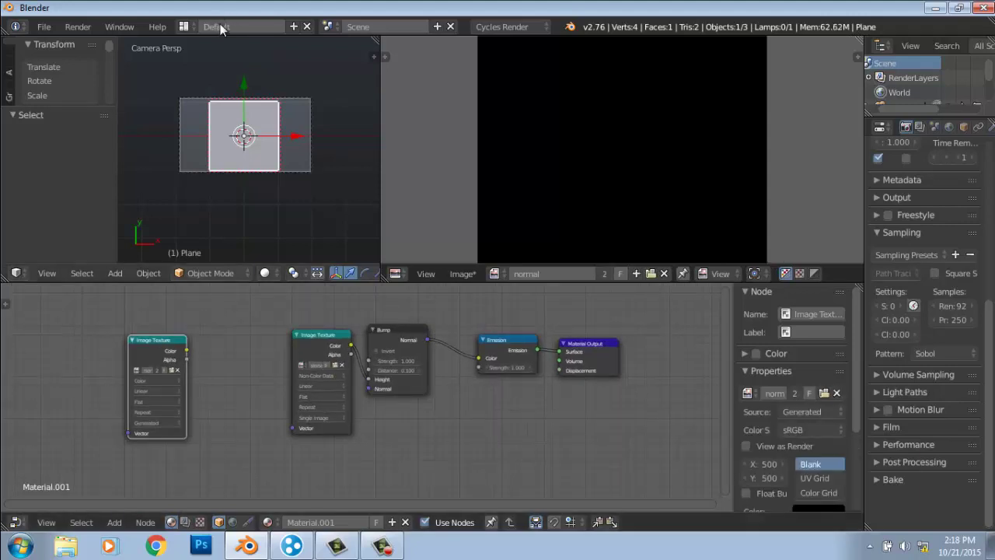
# - Expand the render Bake settings, widen the properties area and set the bake type to Emit
pyautogui.click(892, 479)
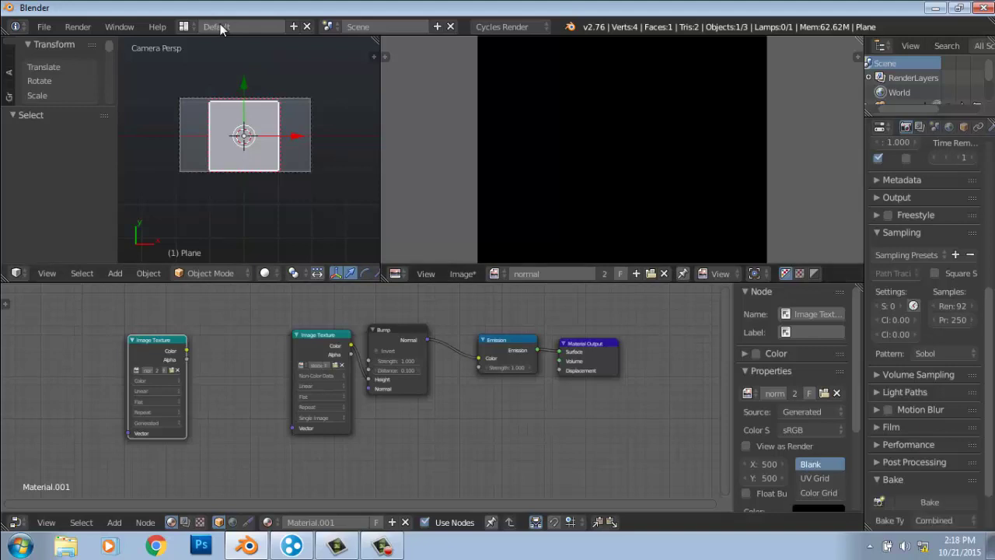
pyautogui.scroll(-2, 892, 480)
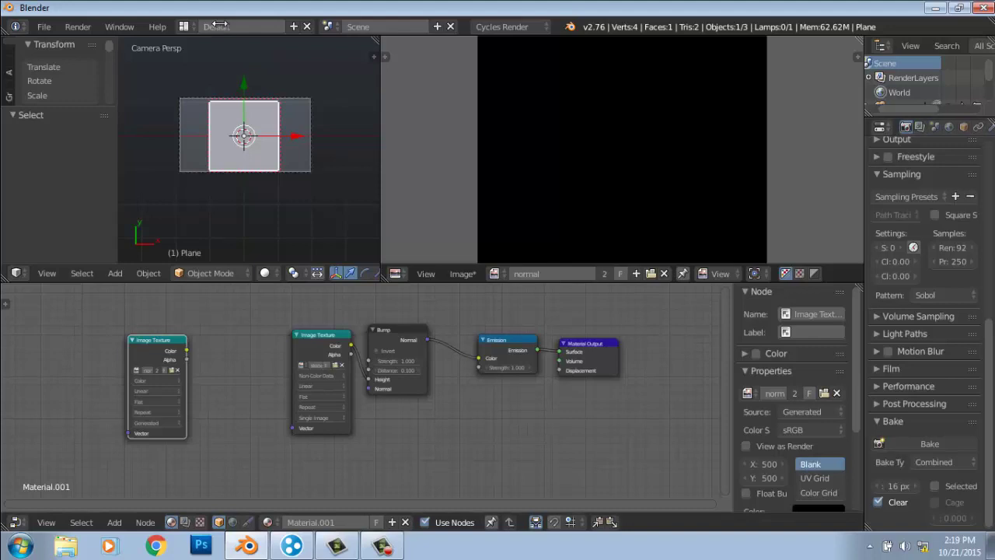
pyautogui.moveTo(865, 350); pyautogui.dragTo(754, 350)
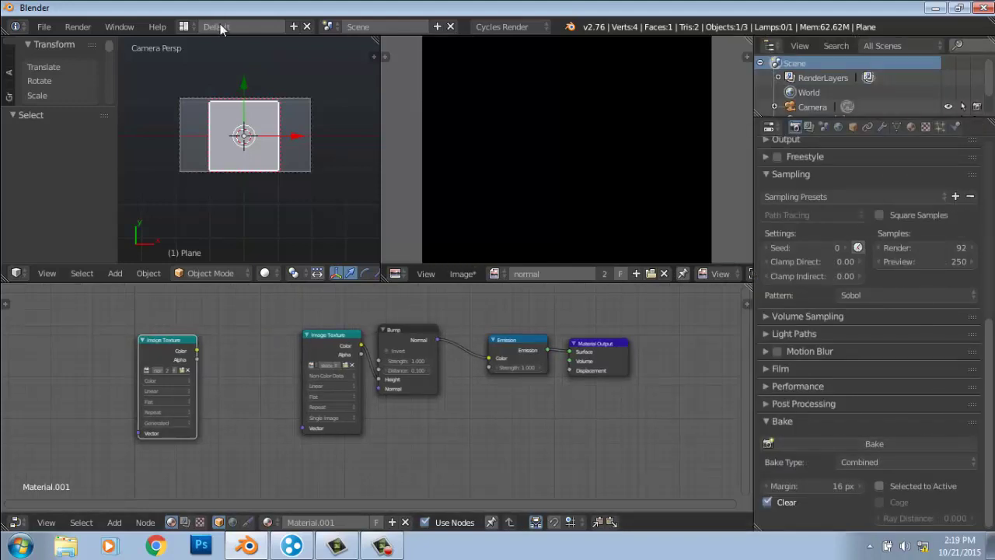
pyautogui.click(906, 462)
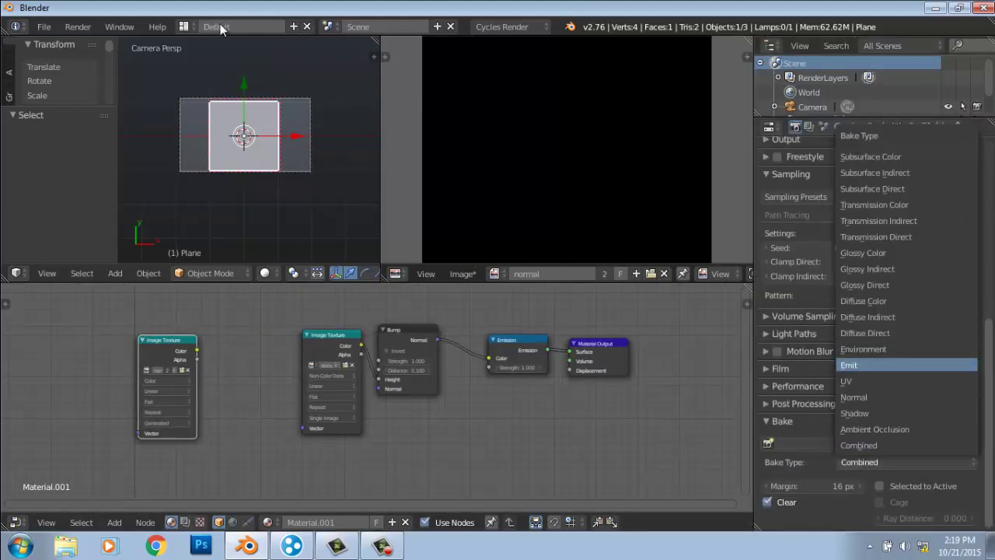
pyautogui.click(849, 364)
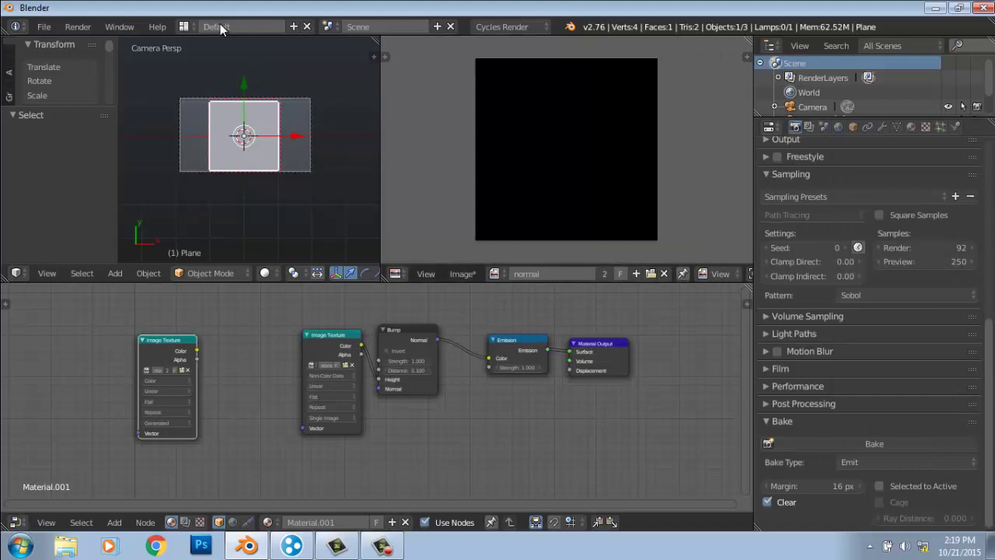
# - Set the render samples to 25 in the Sampling settings
pyautogui.scroll(7, 924, 404)
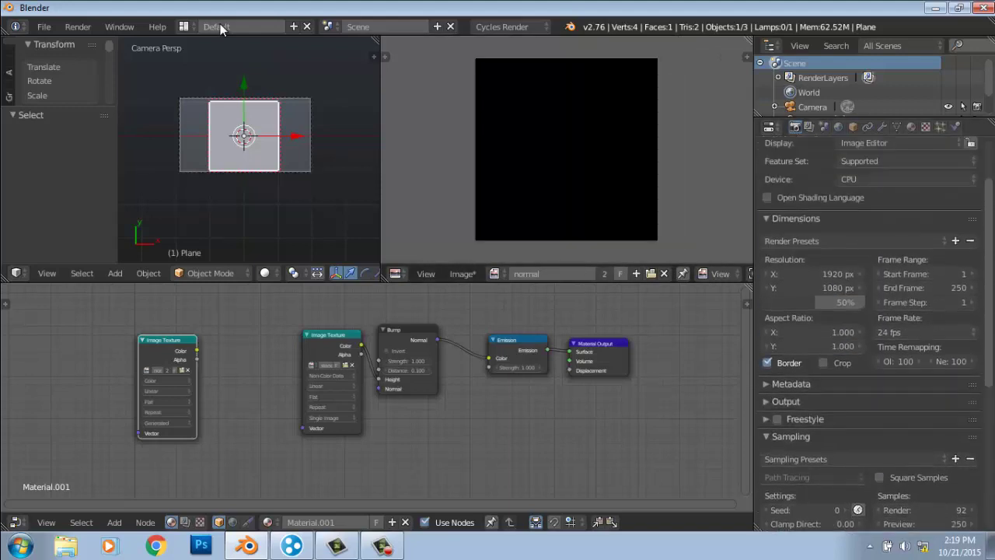
pyautogui.scroll(-6, 923, 404)
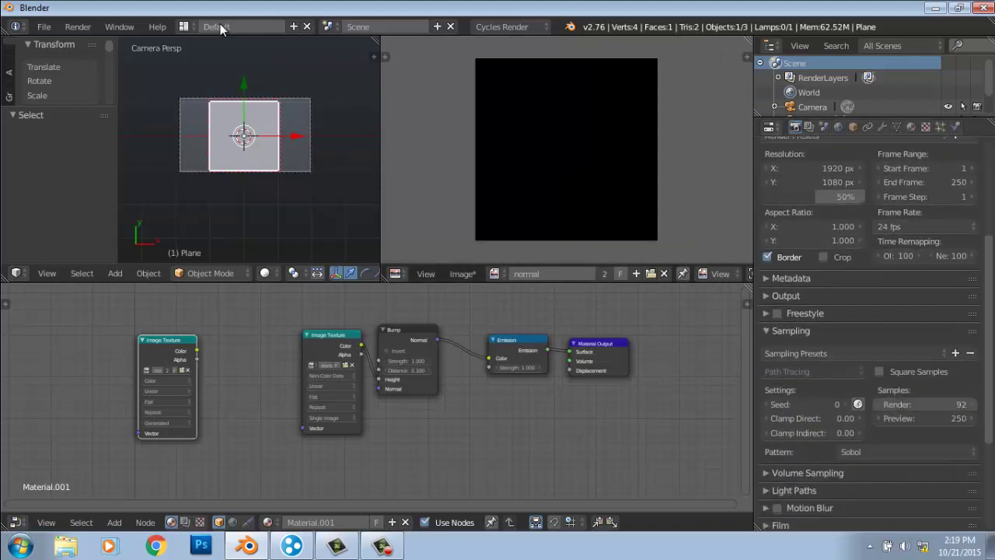
pyautogui.click(923, 404)
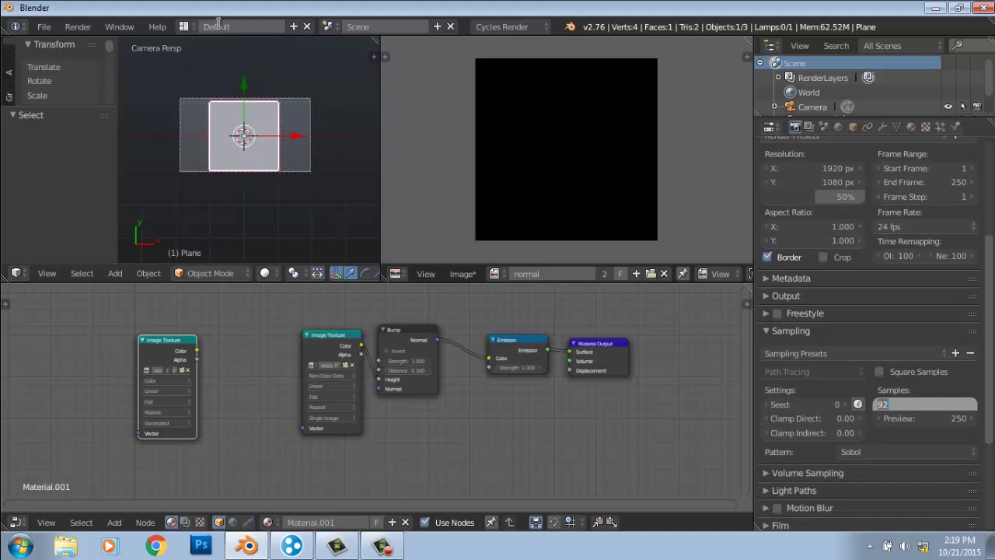
pyautogui.write('25')
pyautogui.press('Return')
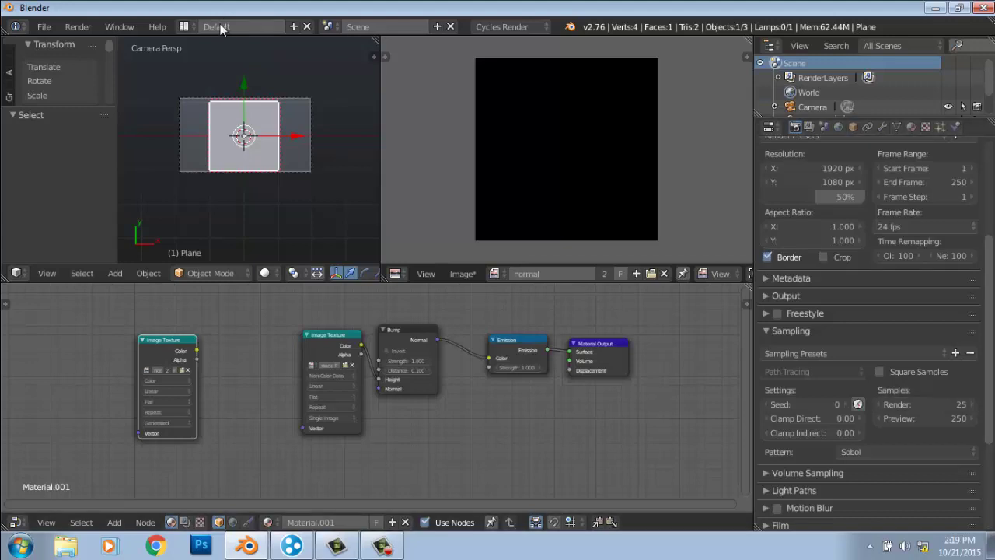
# - Render the current frame and switch the area showing the render result back to the Node Editor
pyautogui.scroll(6, 902, 431)
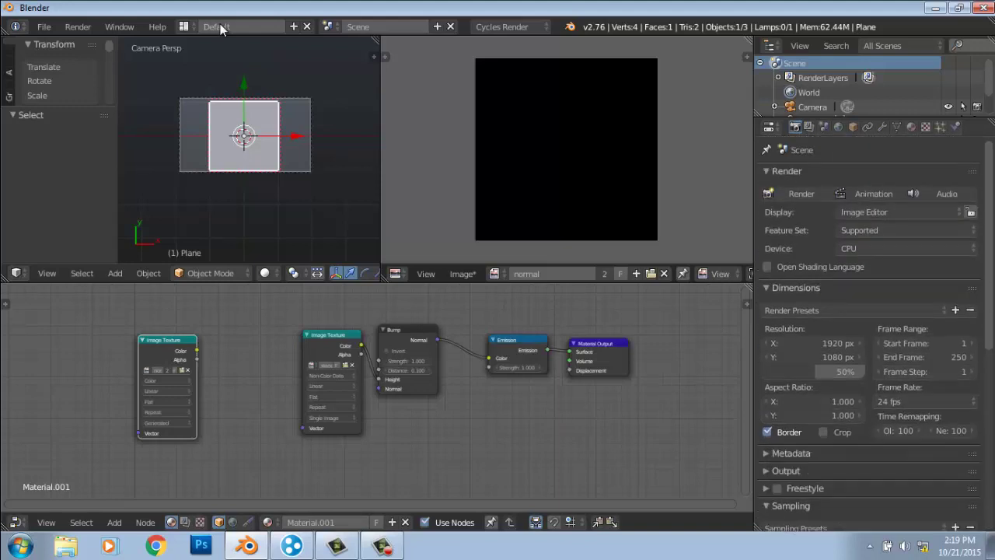
pyautogui.click(802, 194)
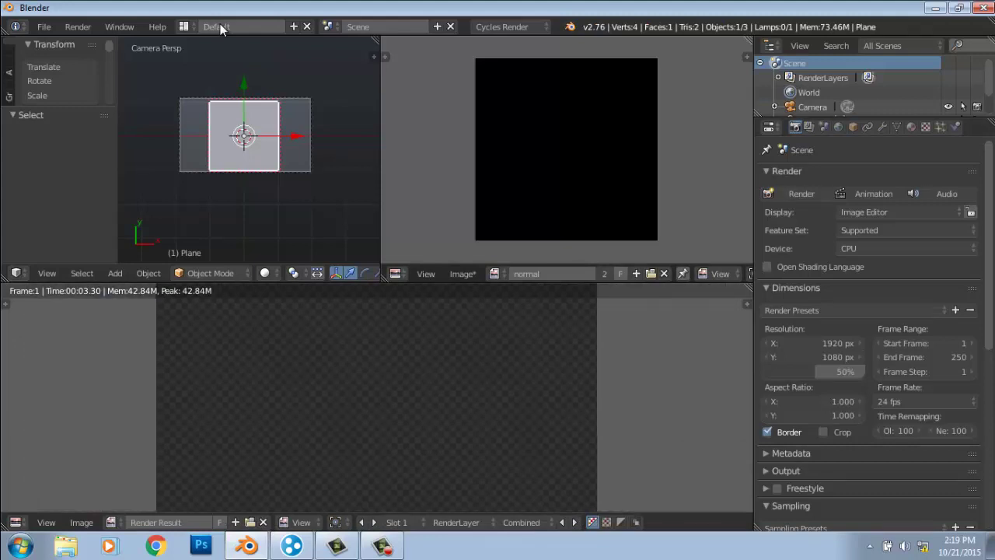
pyautogui.click(15, 522)
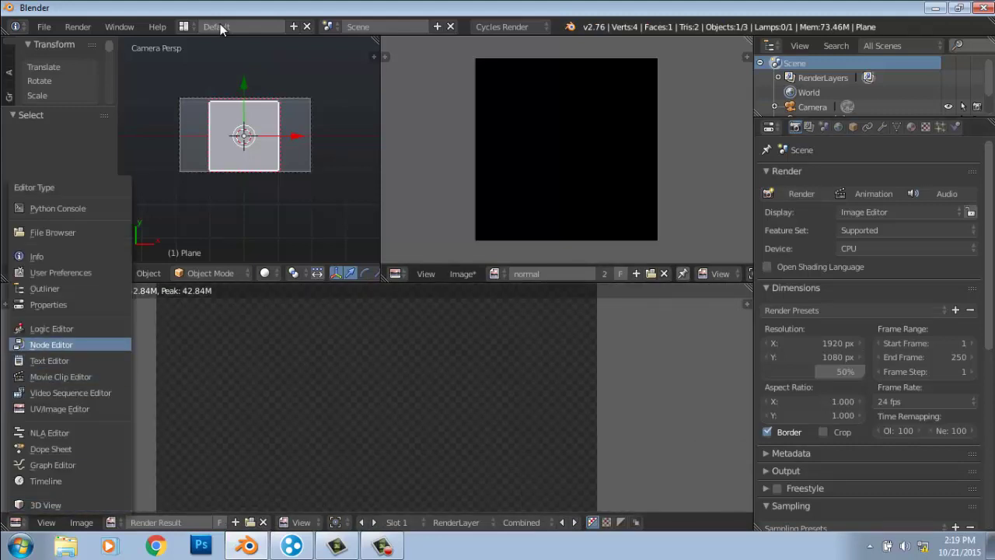
pyautogui.click(52, 345)
# - Bake the emission of the plane's material into the "normal" image and inspect the baked map up close
pyautogui.scroll(-10, 874, 334)
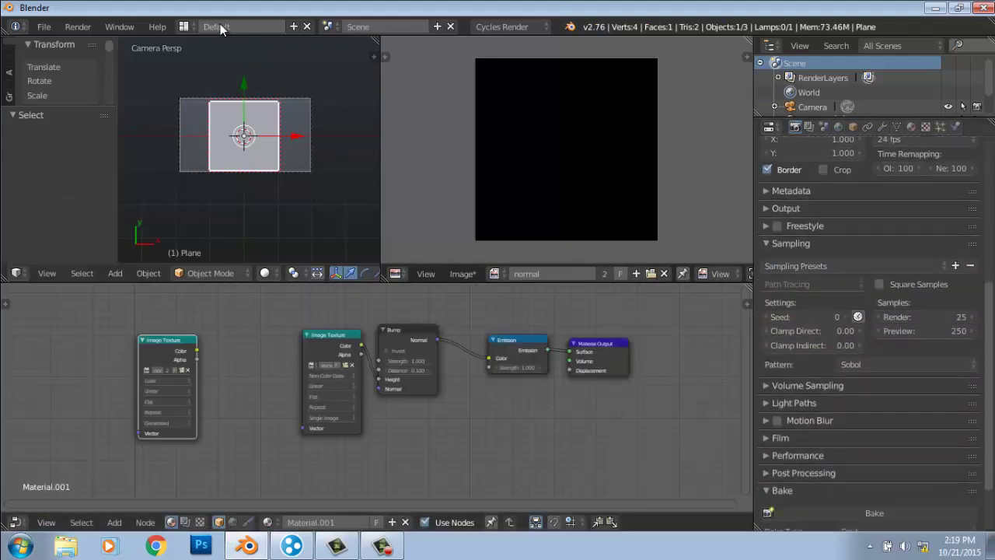
pyautogui.click(874, 443)
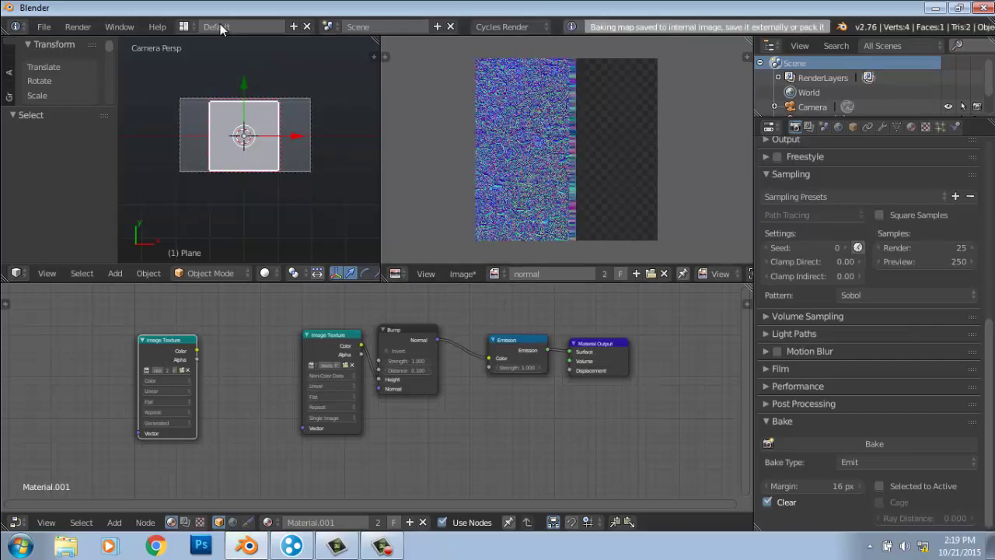
pyautogui.scroll(5, 566, 149)
pyautogui.scroll(-7, 565, 149)
pyautogui.scroll(3, 566, 149)
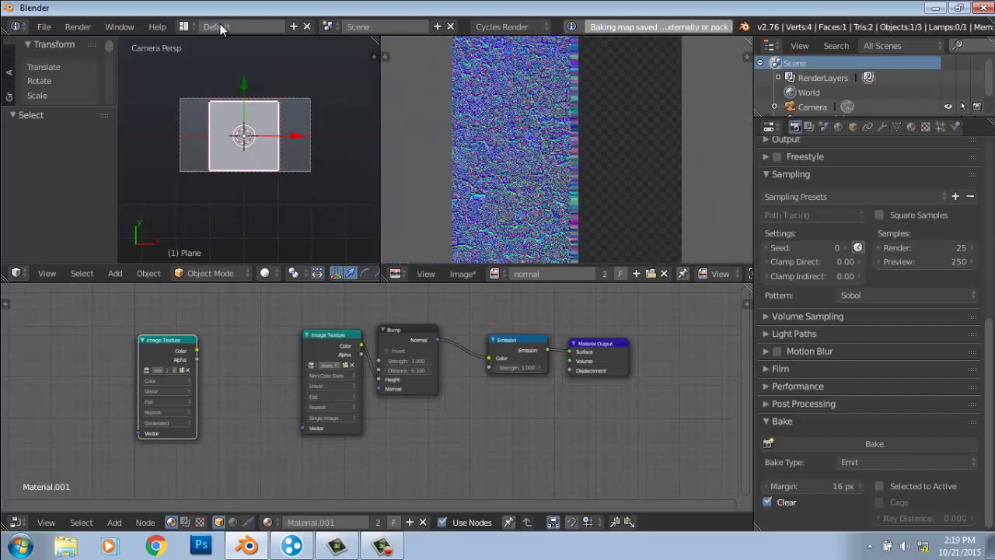
# - Unwrap the plane's UVs in Edit Mode so they fill the whole "normal" image and return to Object Mode
pyautogui.press('Tab')
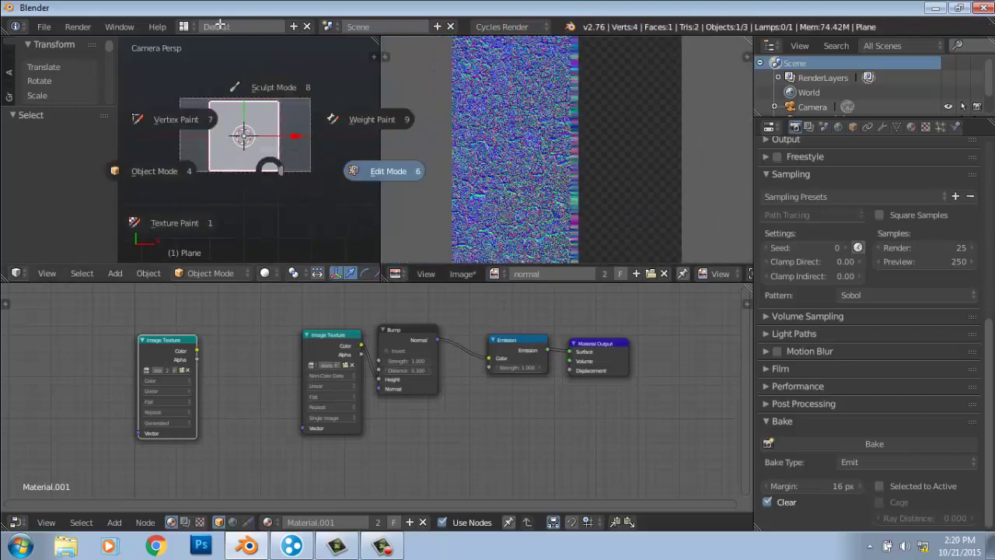
pyautogui.click(384, 171)
pyautogui.scroll(-2, 245, 142)
pyautogui.scroll(-2, 566, 149)
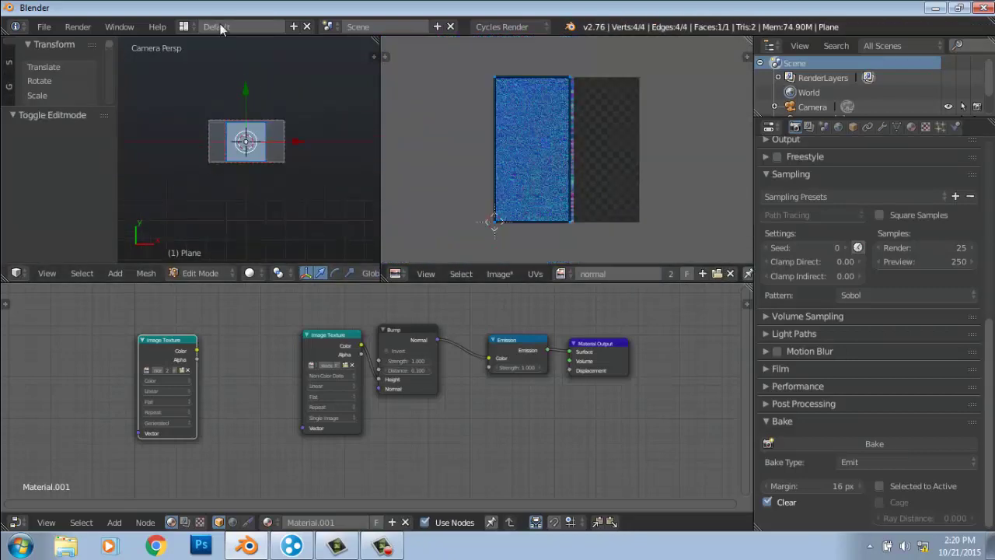
pyautogui.scroll(-4, 566, 149)
pyautogui.scroll(3, 245, 142)
pyautogui.scroll(3, 566, 150)
pyautogui.press('u')
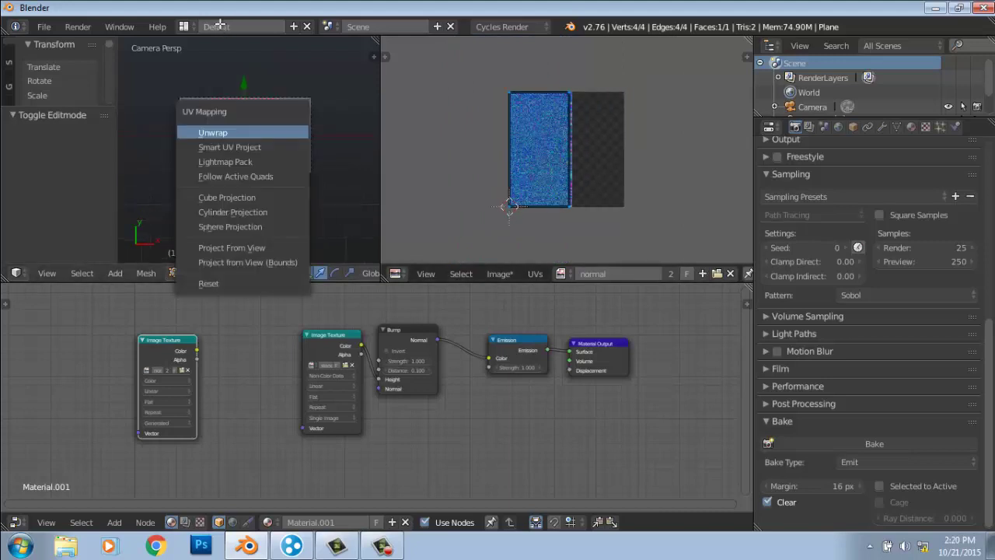
pyautogui.press('Return')
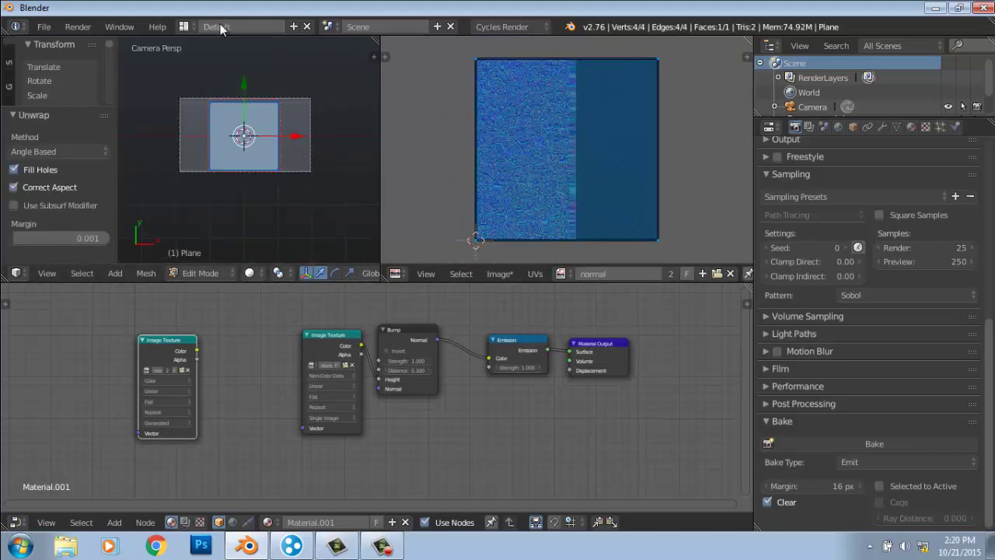
pyautogui.press('Tab')
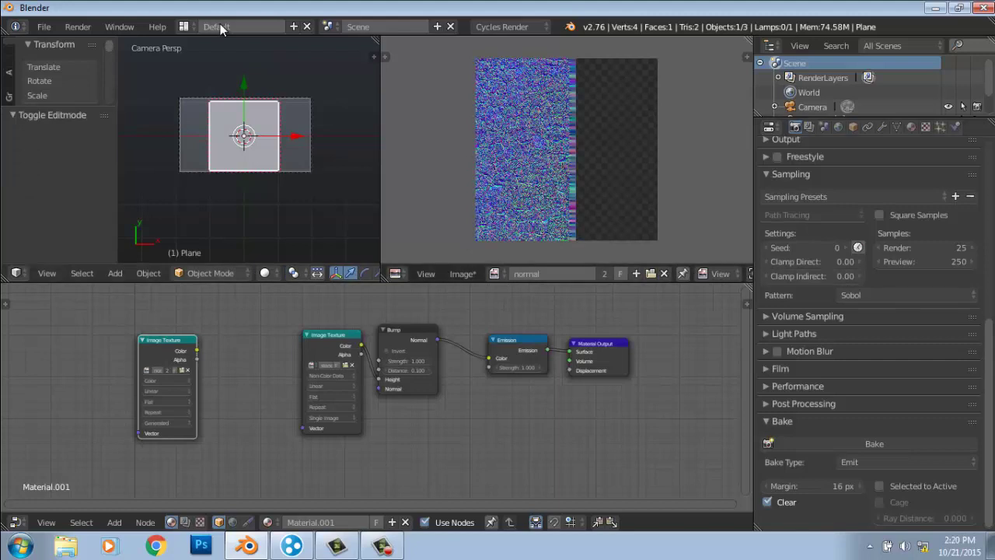
# - Rebake the plane's emission into the "normal" image with 40 render samples and inspect the baked map up close
pyautogui.click(925, 247)
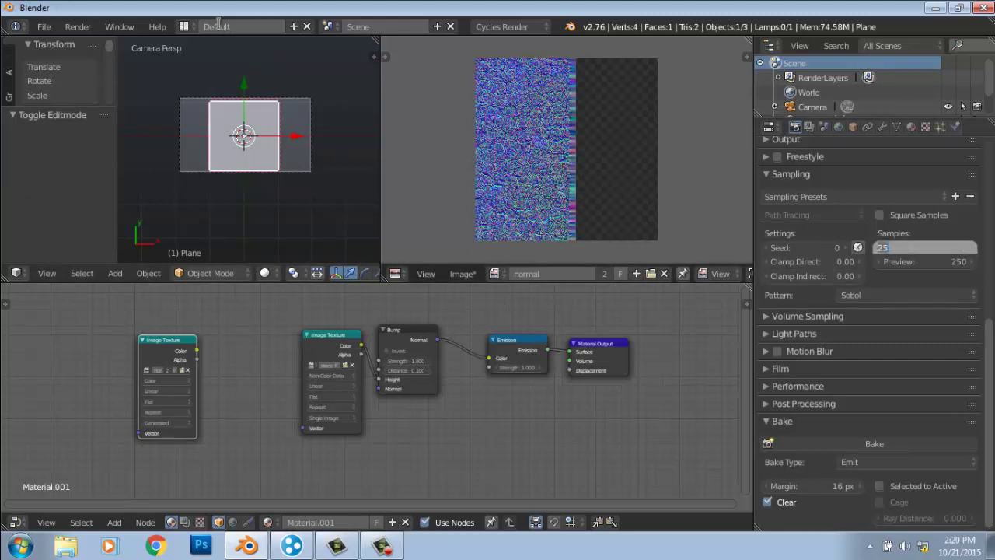
pyautogui.write('40')
pyautogui.press('Return')
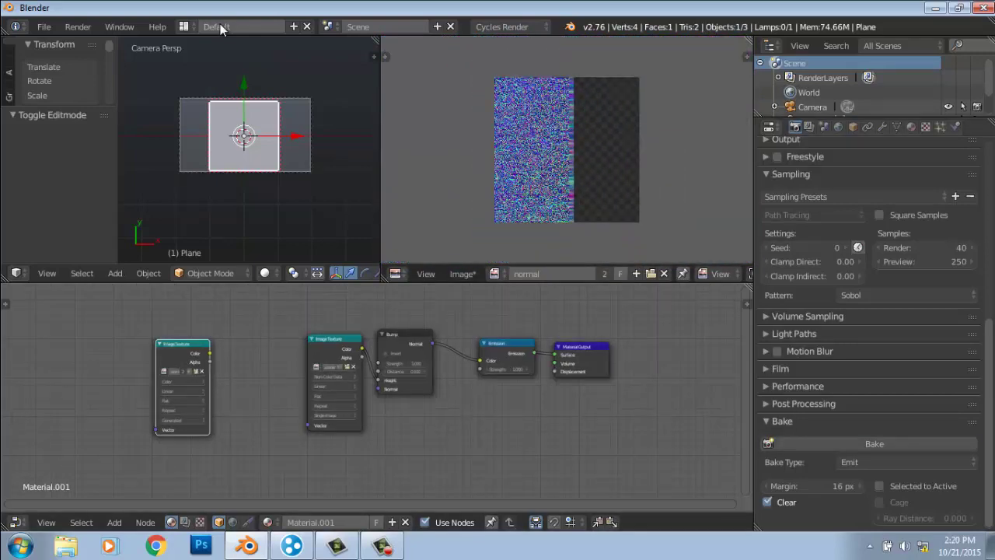
pyautogui.click(875, 444)
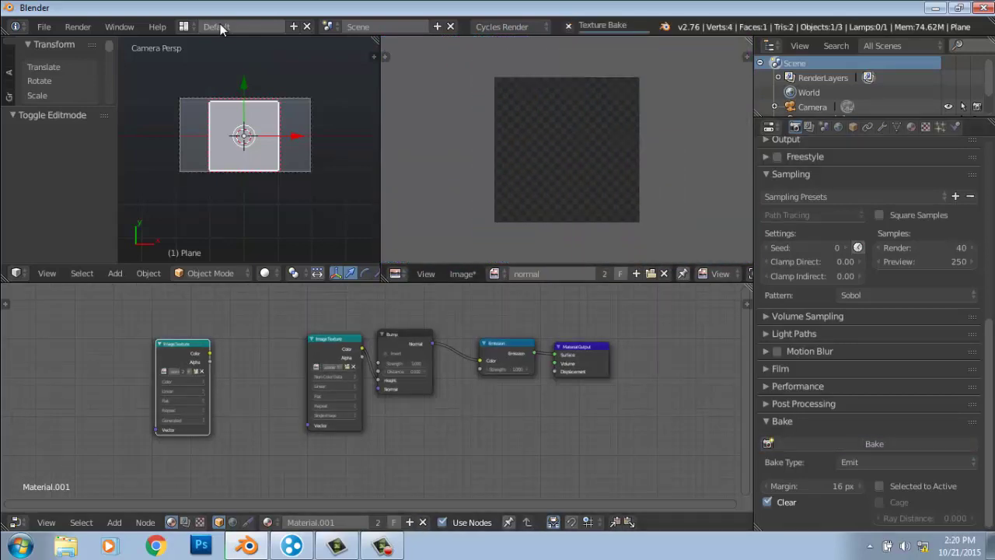
pyautogui.scroll(5, 567, 149)
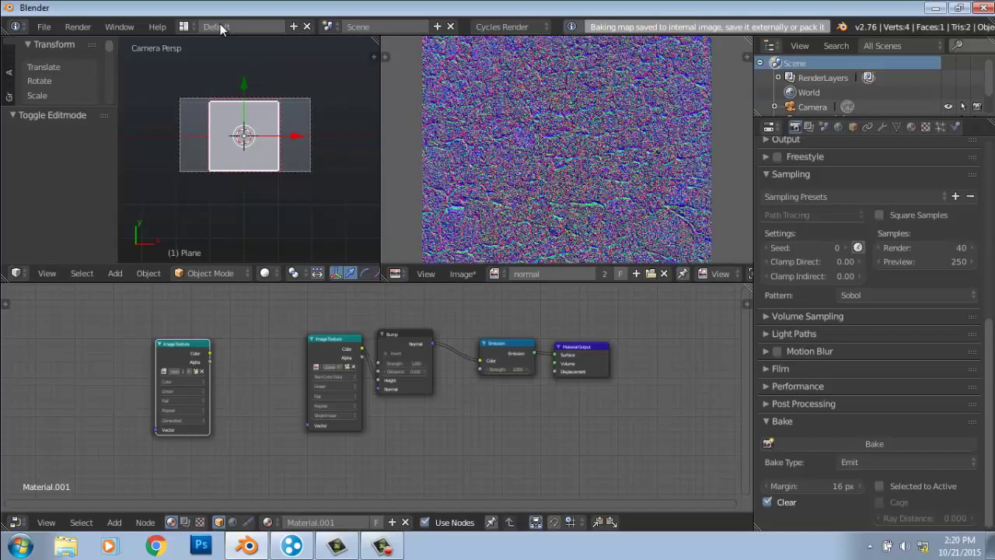
pyautogui.scroll(1, 567, 149)
pyautogui.scroll(-3, 567, 149)
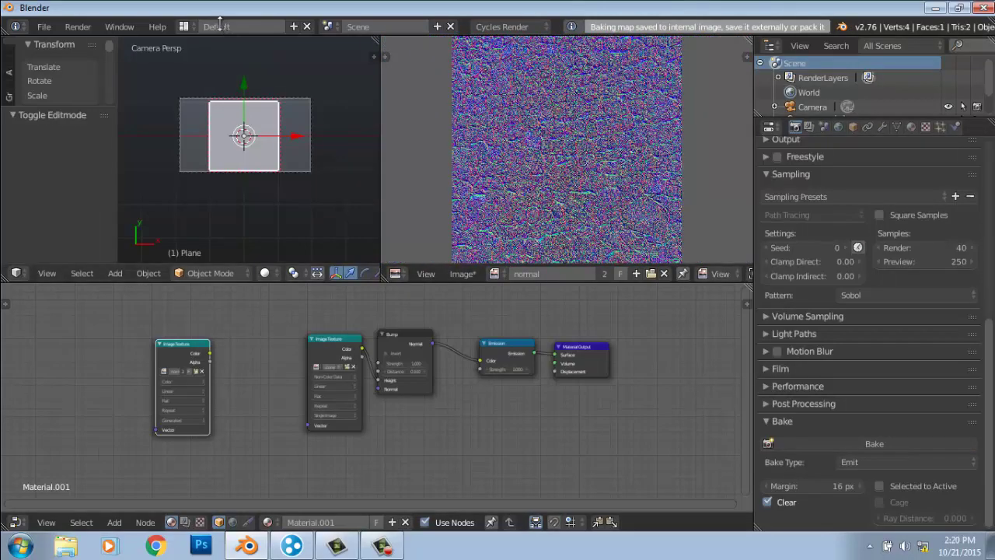
pyautogui.scroll(8, 567, 149)
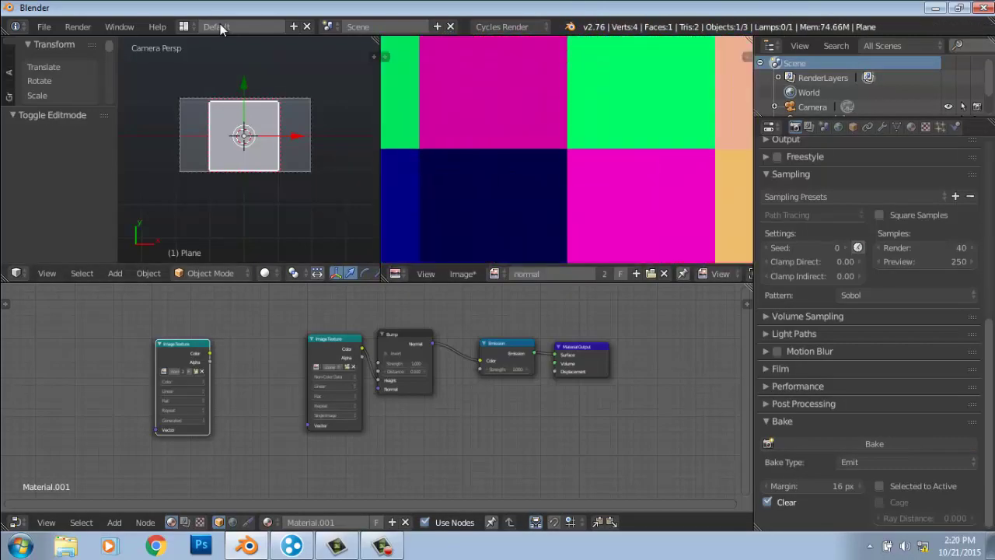
pyautogui.scroll(-2, 567, 149)
pyautogui.scroll(-8, 566, 149)
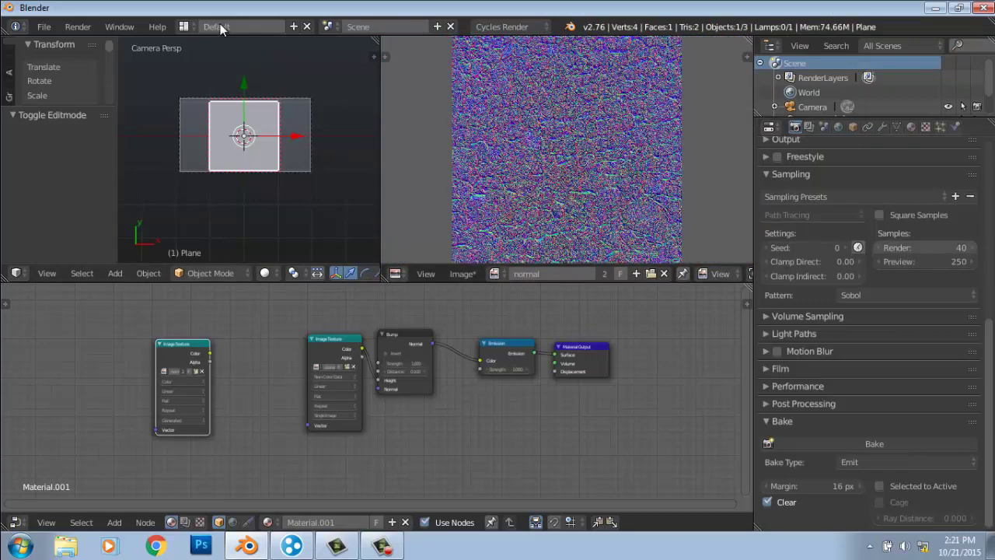
# - Set the render samples to 1000 and start another emission bake of the plane into the "normal" image
pyautogui.write('516')
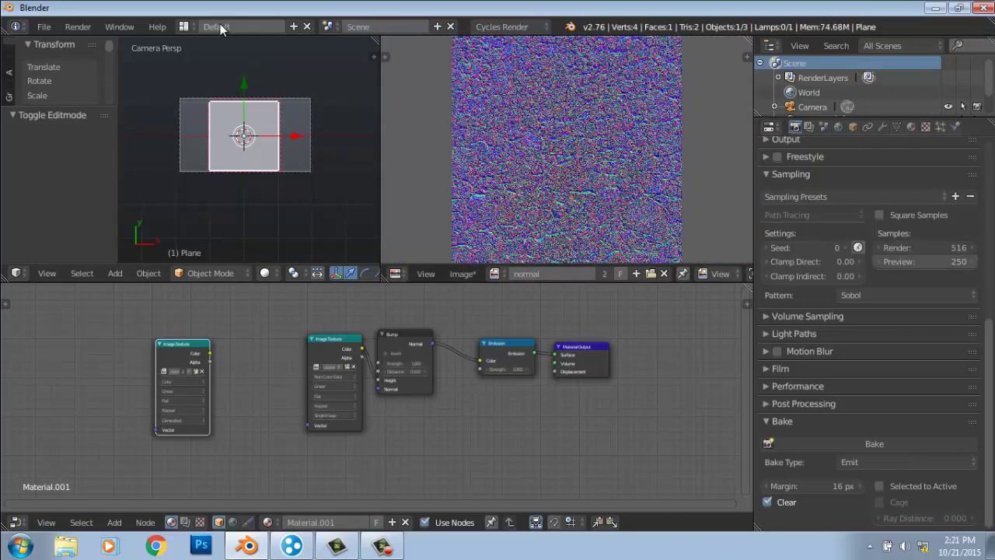
pyautogui.moveTo(925, 247); pyautogui.dragTo(956, 247)
pyautogui.press('Return')
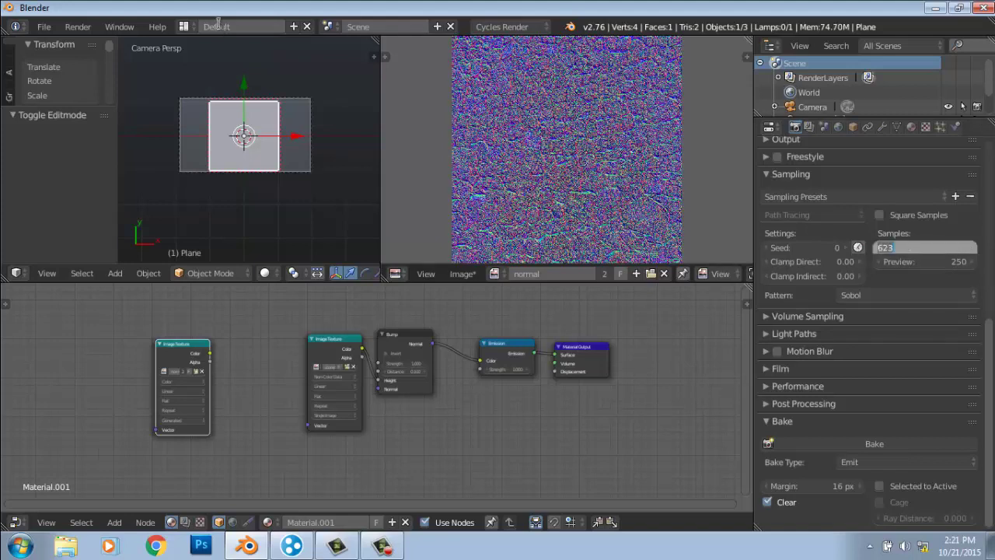
pyautogui.write('100')
pyautogui.press('Return')
pyautogui.press('Return')
pyautogui.write('1000')
pyautogui.press('Return')
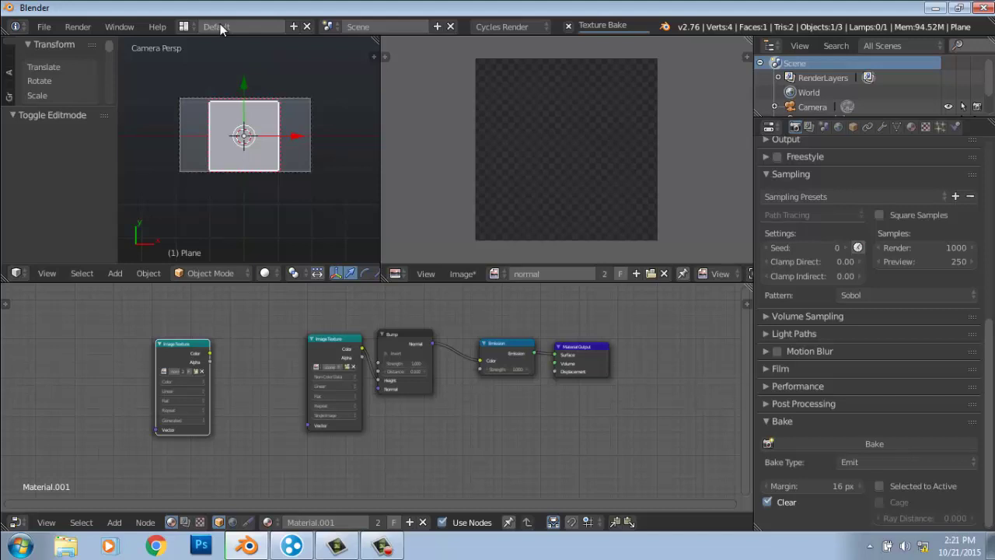
# - Try GPU Compute as the rendering device and switch it back to CPU
pyautogui.scroll(4, 871, 334)
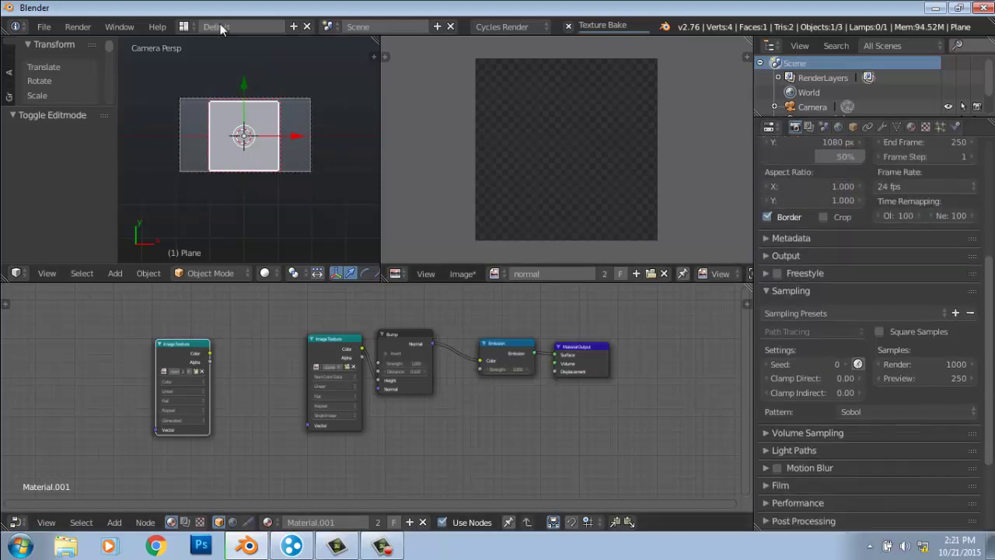
pyautogui.scroll(4, 871, 334)
pyautogui.click(905, 248)
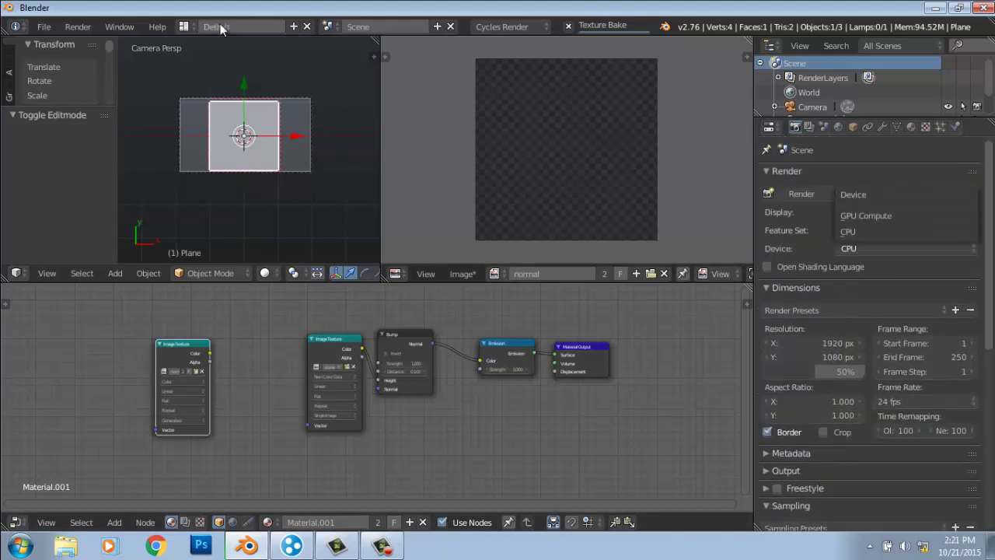
pyautogui.click(902, 215)
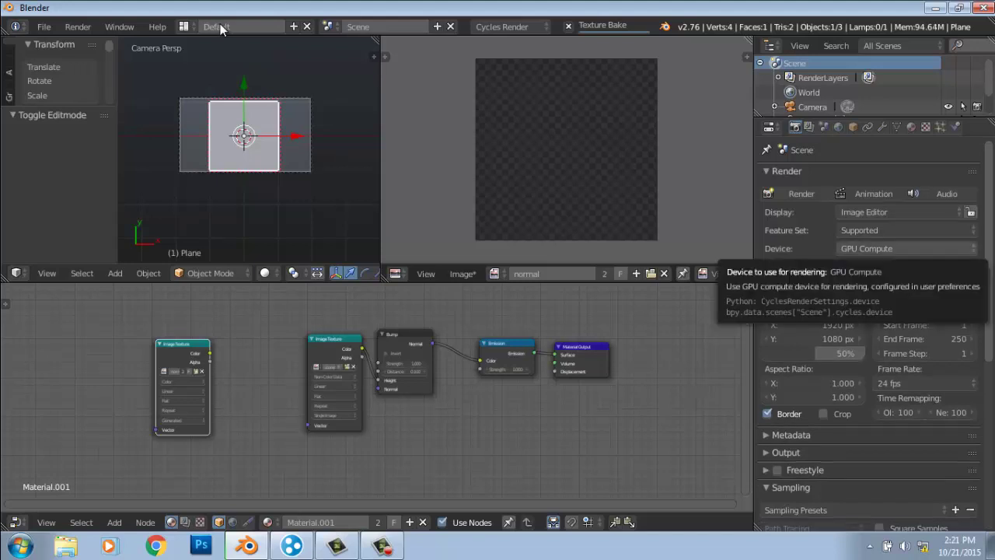
pyautogui.click(906, 248)
pyautogui.click(902, 231)
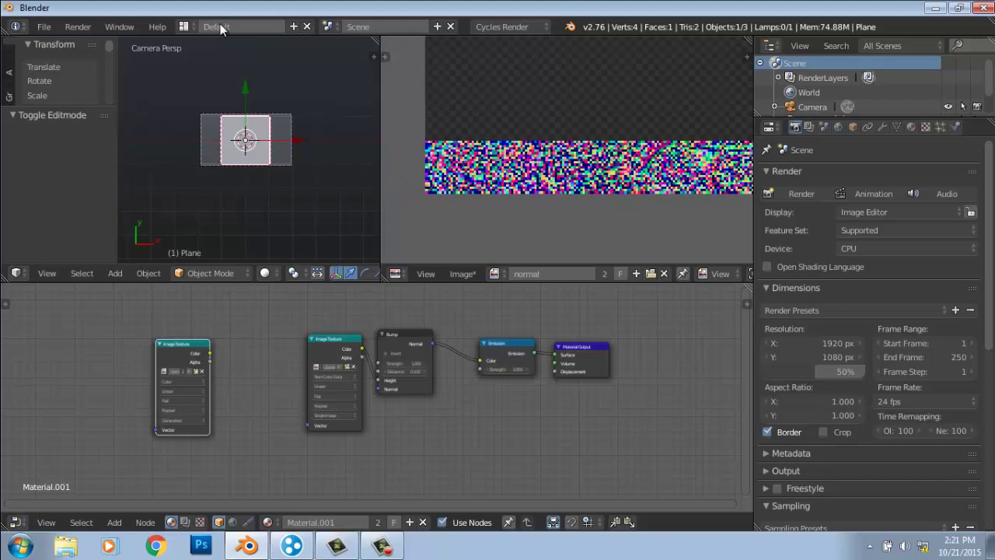
# - Set the bake type to Combined and the render samples to 100
pyautogui.scroll(-10, 870, 334)
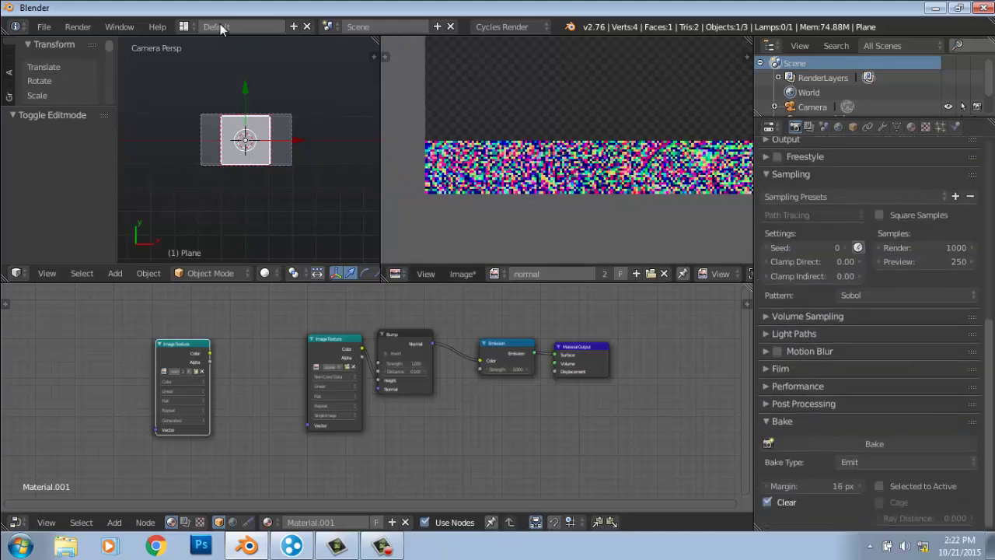
pyautogui.click(906, 462)
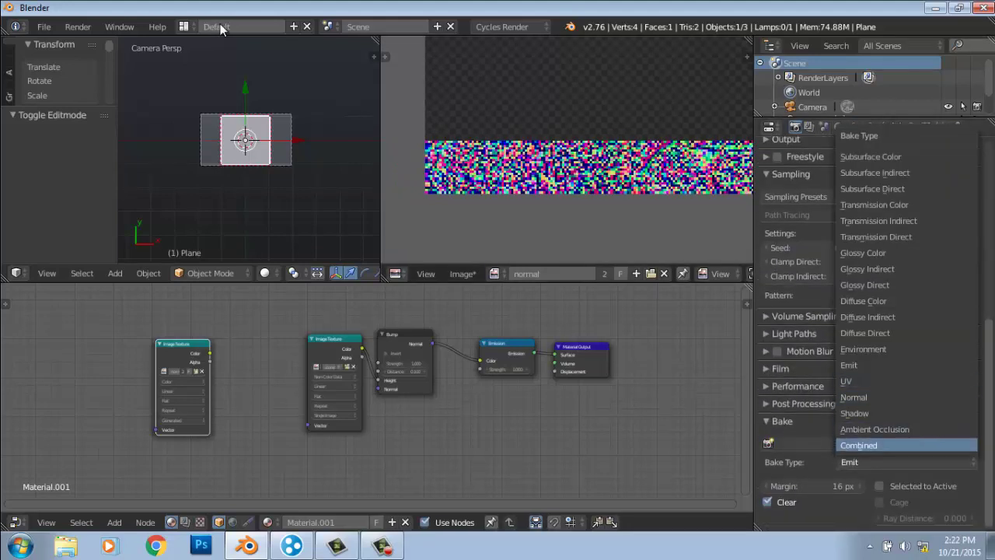
pyautogui.click(906, 444)
pyautogui.scroll(3, 925, 334)
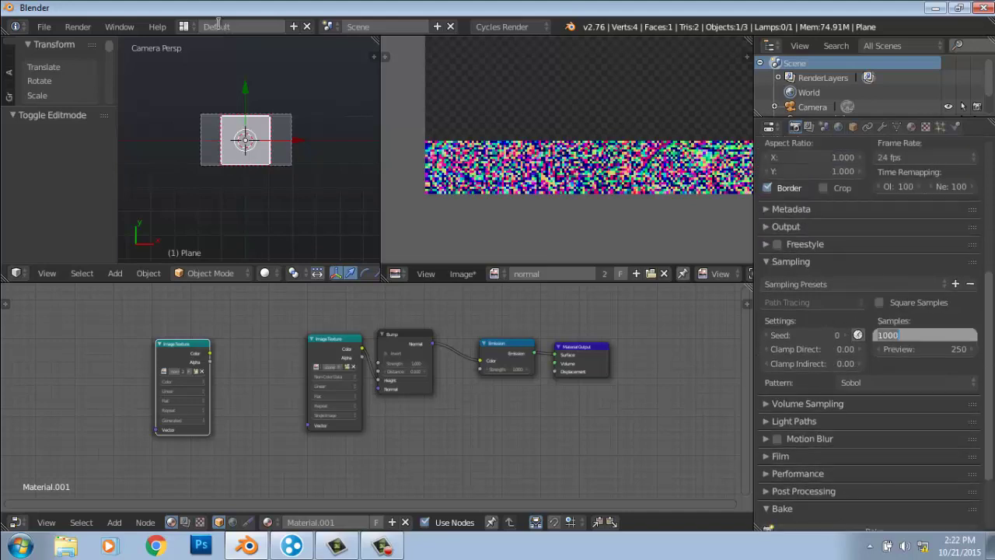
pyautogui.write('100')
pyautogui.press('Return')
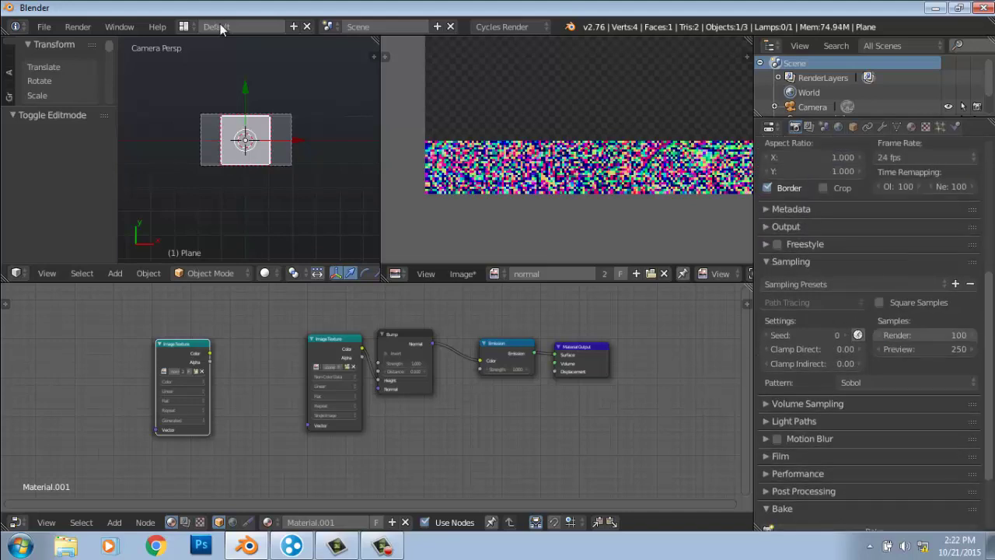
# - Bake the plane's material into the "normal" image with the Combined bake type
pyautogui.scroll(3, 925, 334)
pyautogui.scroll(4, 925, 334)
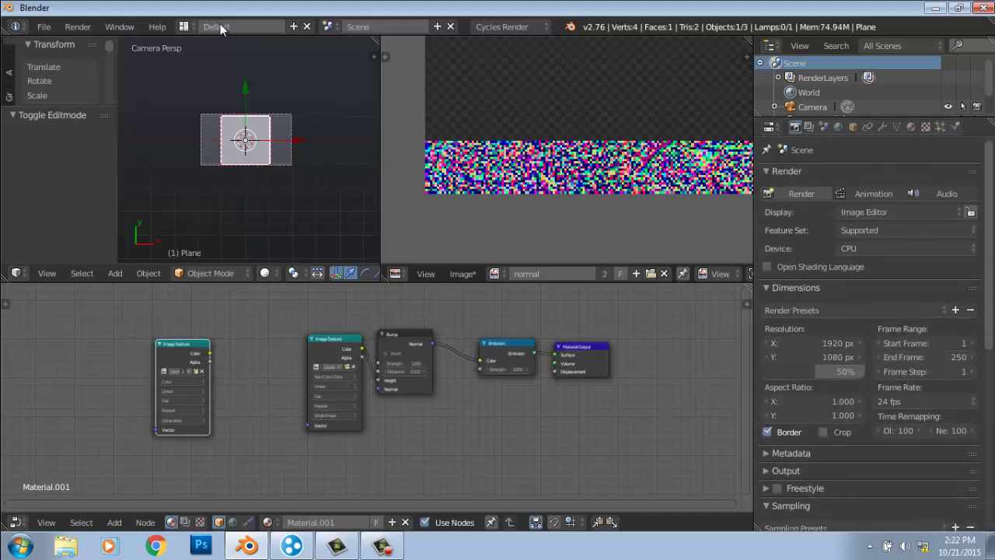
pyautogui.scroll(-8, 870, 334)
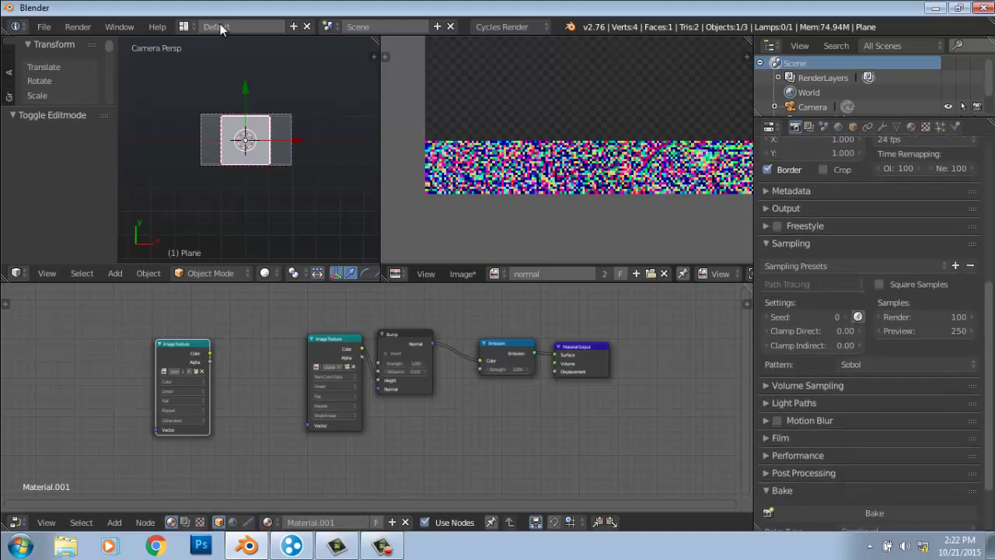
pyautogui.click(874, 443)
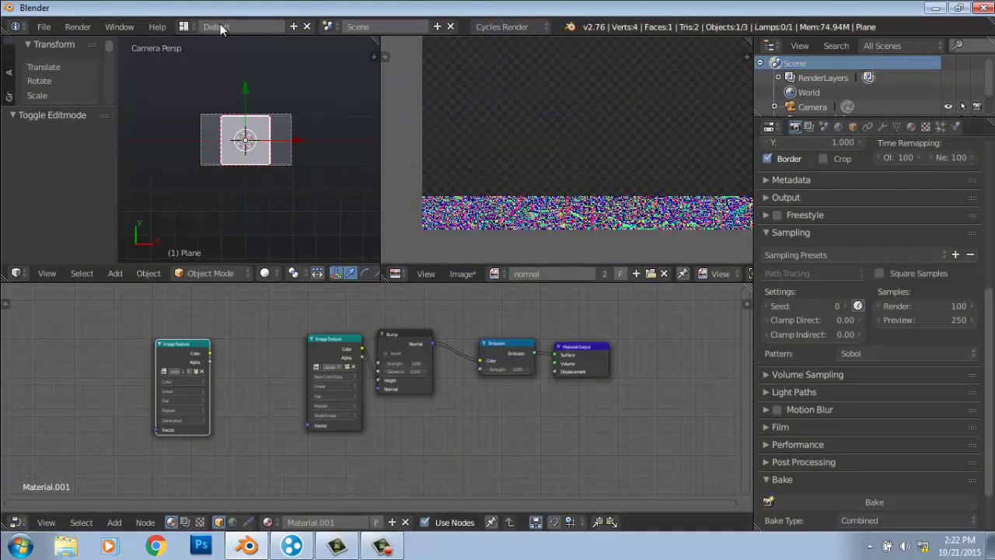
# - Join the 3D View over the Image Editor area and fit the whole camera frame in the enlarged view
pyautogui.scroll(8, 870, 327)
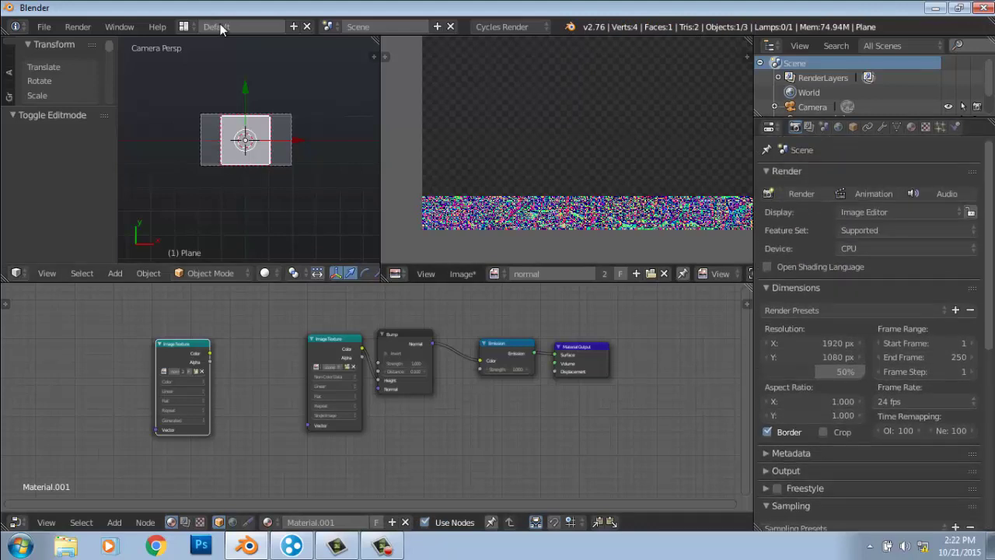
pyautogui.scroll(7, 245, 146)
pyautogui.scroll(-3, 246, 146)
pyautogui.scroll(1, 245, 146)
pyautogui.scroll(-2, 245, 146)
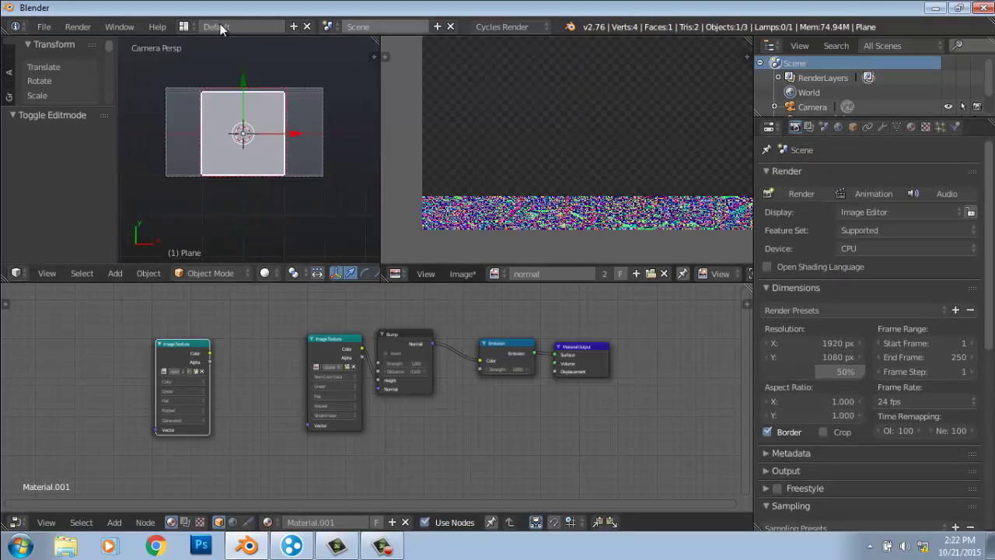
pyautogui.moveTo(377, 40); pyautogui.dragTo(447, 73)
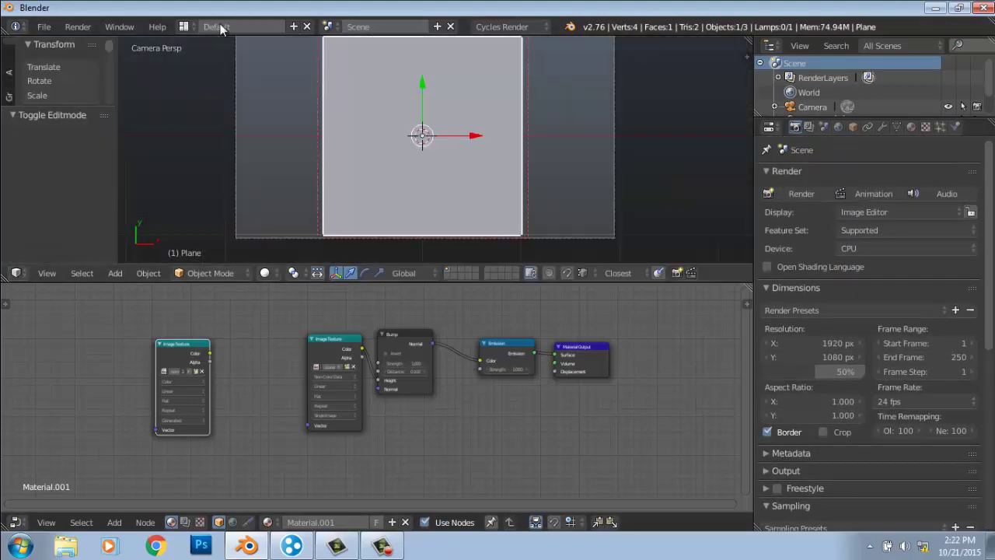
pyautogui.scroll(-1, 245, 146)
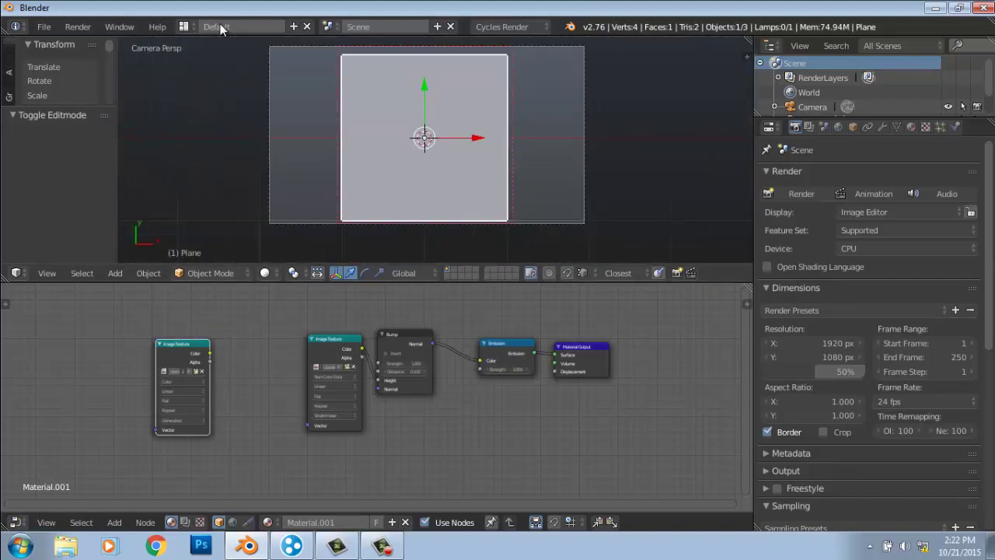
pyautogui.scroll(-1, 245, 146)
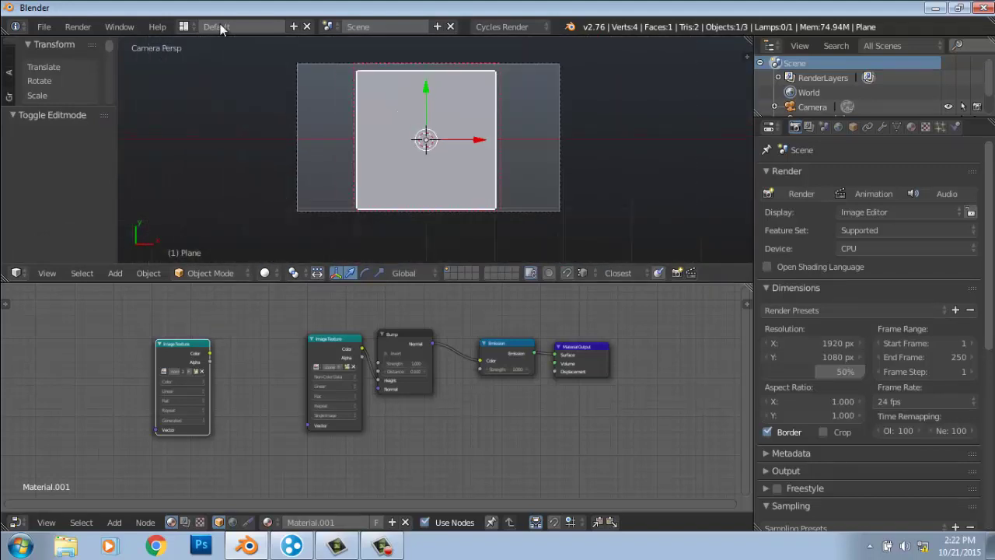
# - Select the camera, set the render resolution to 1080 by 1080 px and clear the camera's location
pyautogui.rightClick(298, 155)
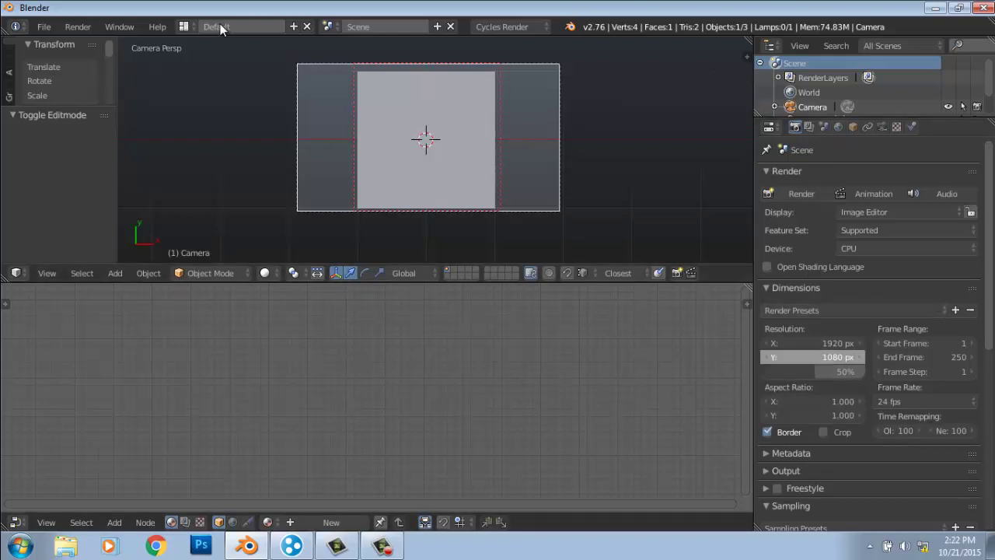
pyautogui.moveTo(813, 343); pyautogui.dragTo(812, 357)
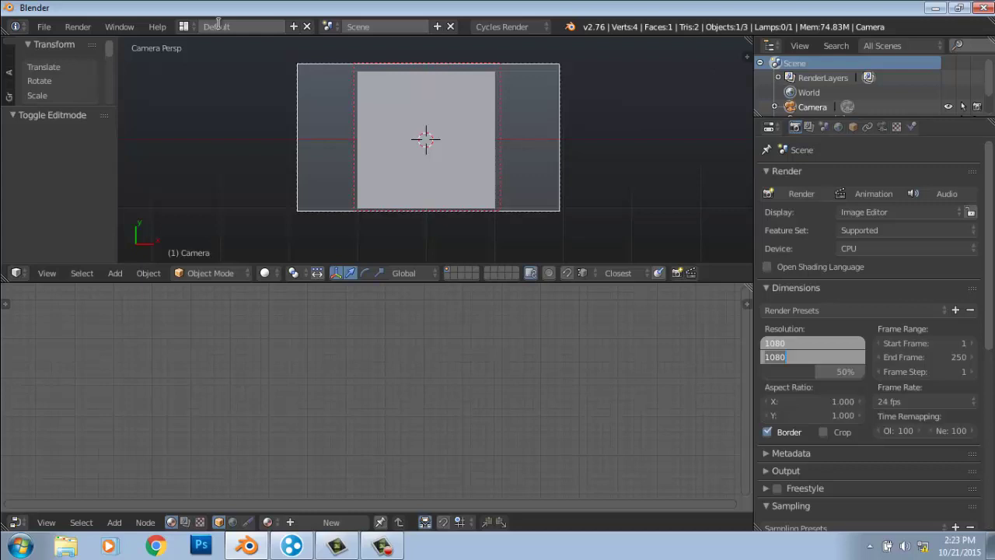
pyautogui.press('Return')
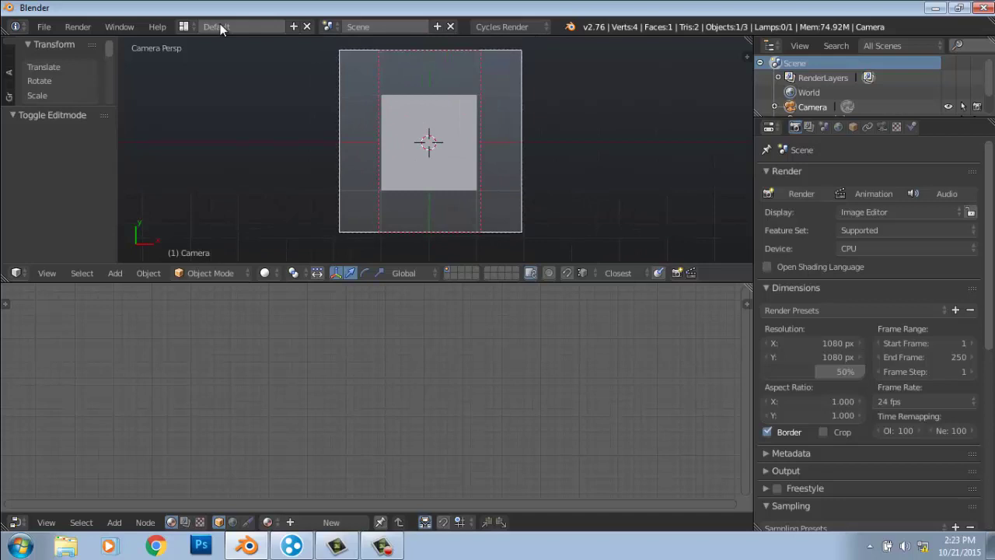
pyautogui.hotkey('alt', 'g')
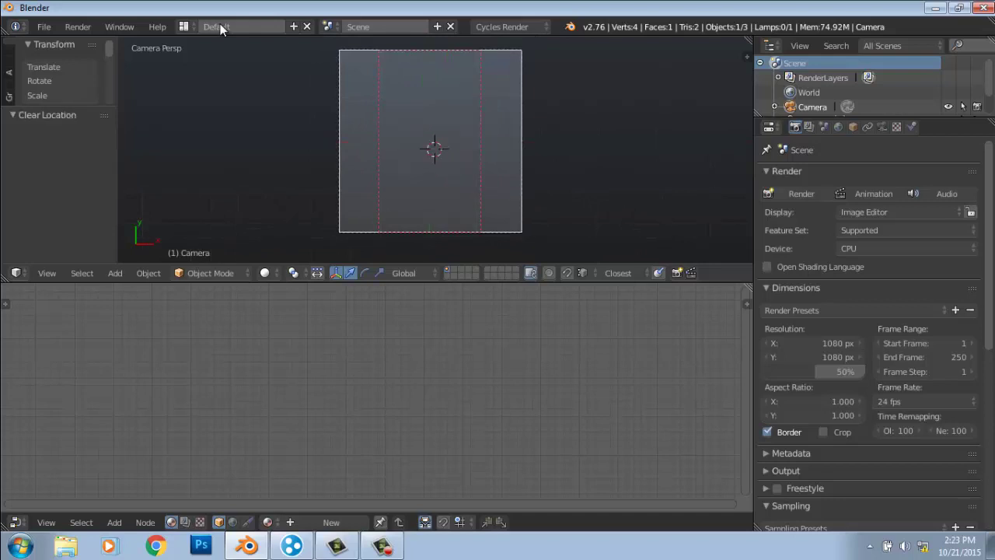
# - Clear the camera's rotation and move the camera about 2.209 units up along the Z axis above the plane
pyautogui.hotkey('alt', 'r')
pyautogui.scroll(-3, 223, 31)
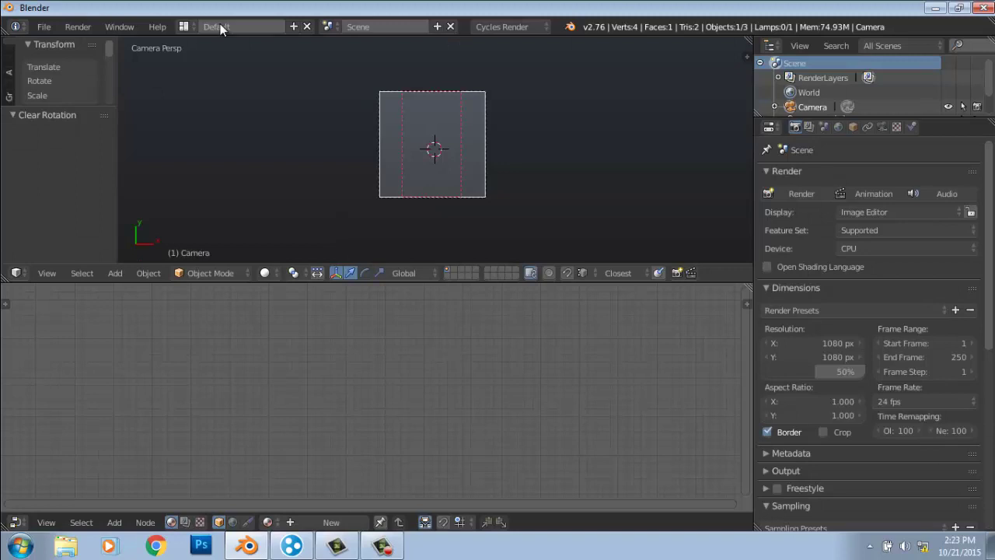
pyautogui.press('g')
pyautogui.press('z')
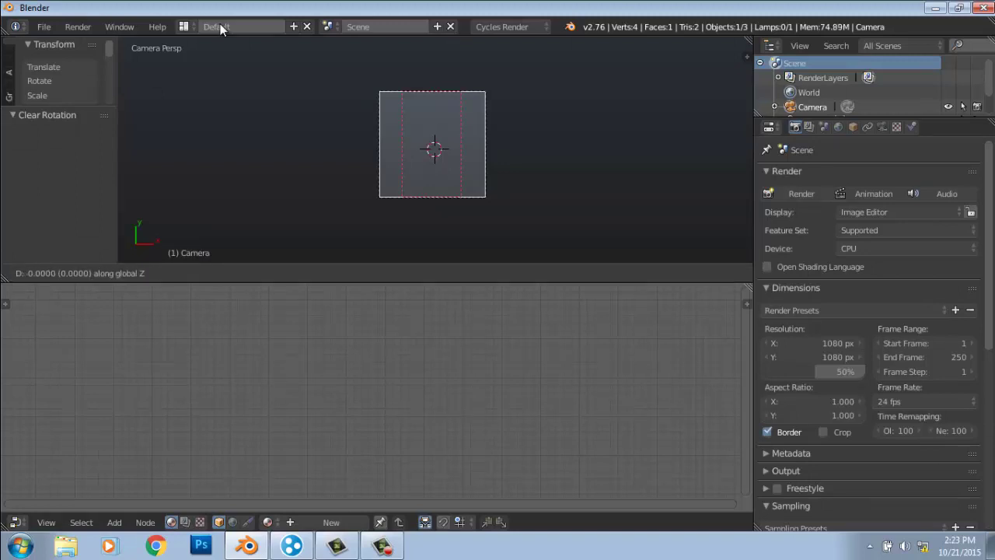
pyautogui.press('z')
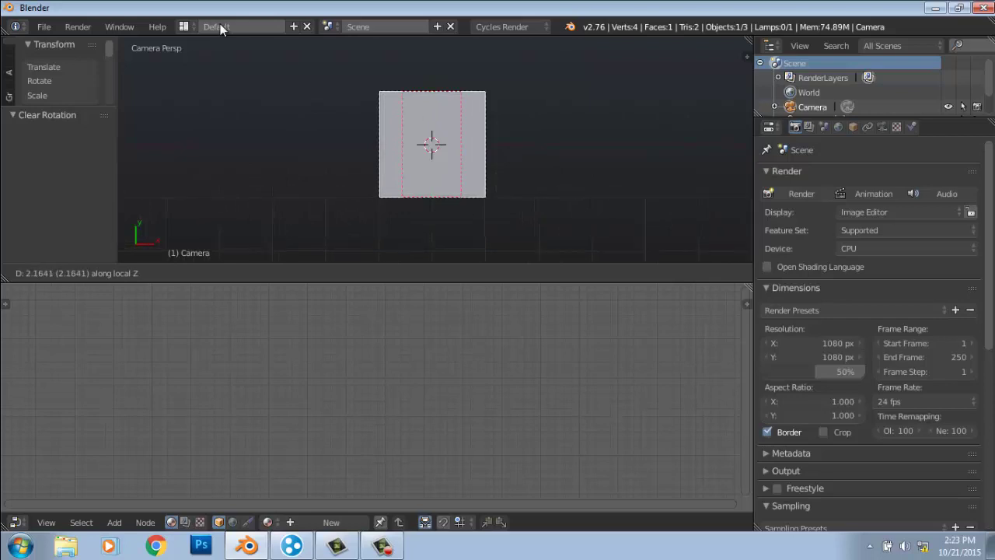
pyautogui.click(223, 29)
# - Move the camera about -0.021 along its local Z so the frame's upper corner lines up with the plane's corner
pyautogui.scroll(2, 435, 149)
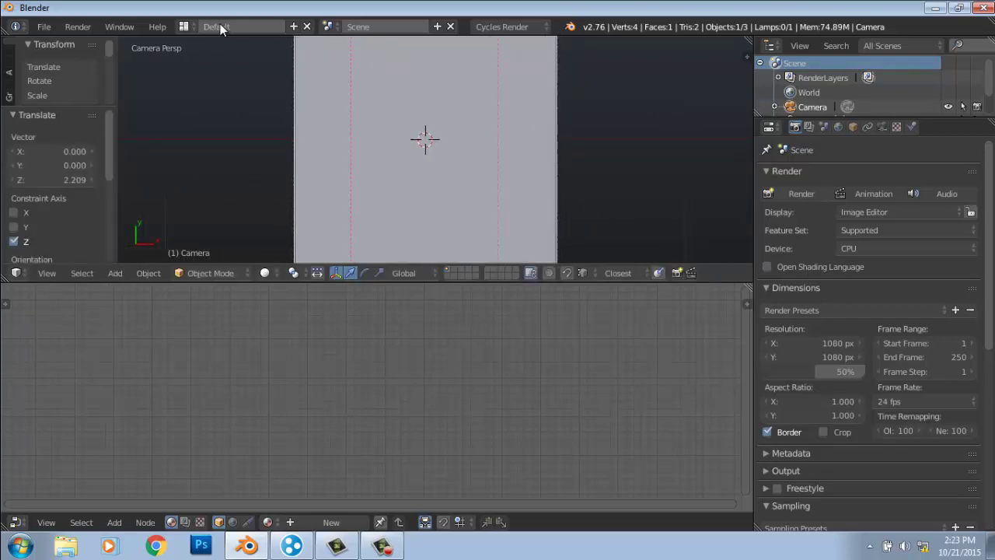
pyautogui.scroll(2, 435, 150)
pyautogui.moveTo(435, 150)
pyautogui.keyDown('shift'); pyautogui.mouseDown(button='middle')
pyautogui.moveTo(374, 225)
pyautogui.moveTo(377, 237)
pyautogui.mouseUp(button='middle'); pyautogui.keyUp('shift')
pyautogui.scroll(6, 435, 149)
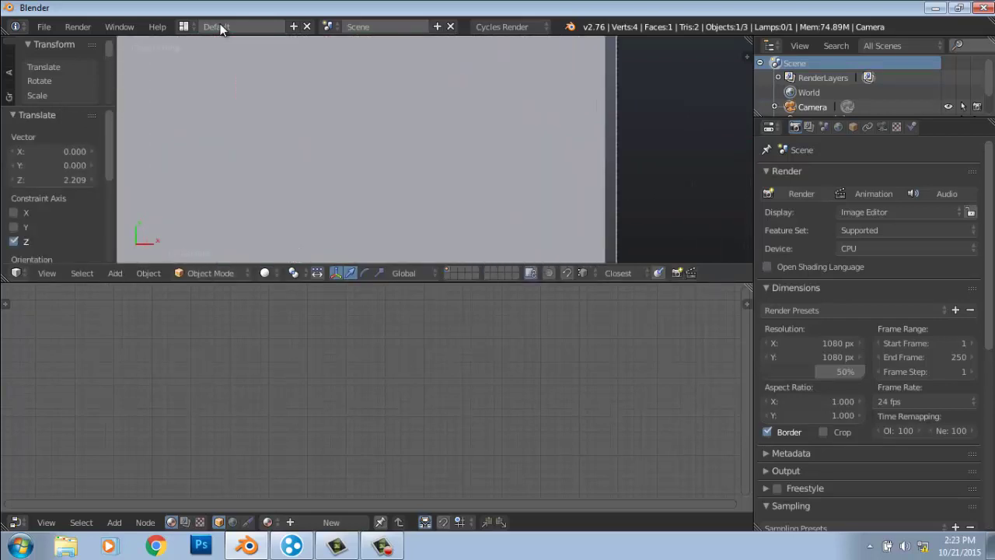
pyautogui.keyDown('shift'); pyautogui.moveTo(436, 149); pyautogui.dragTo(329, 244, button='middle'); pyautogui.keyUp('shift')
pyautogui.scroll(3, 435, 150)
pyautogui.scroll(-1, 435, 149)
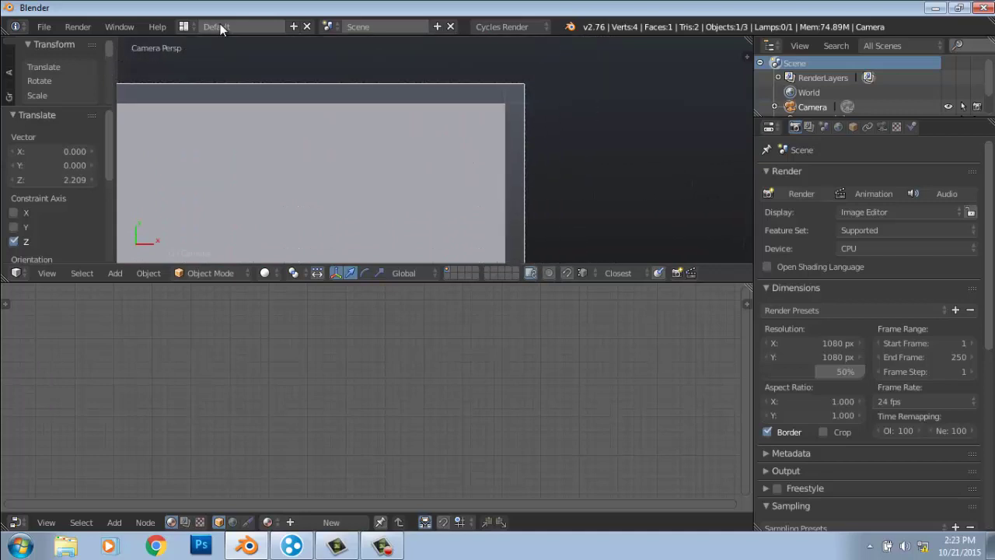
pyautogui.press('g')
pyautogui.press('z')
pyautogui.press('z')
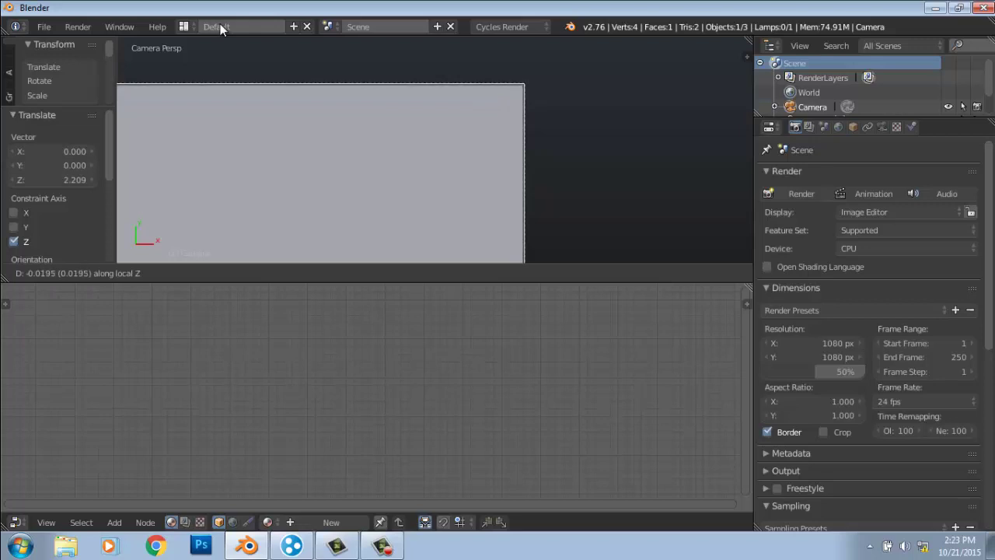
pyautogui.press('Return')
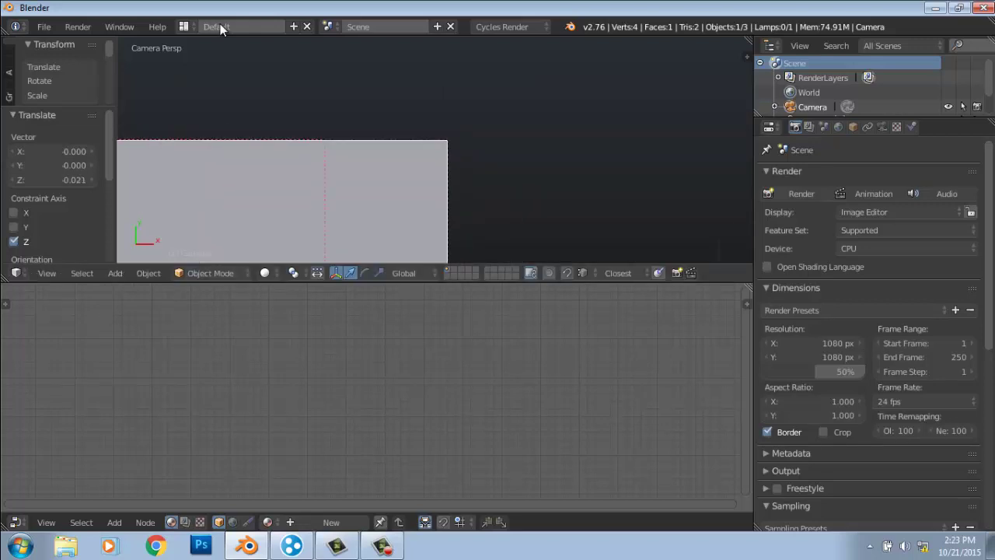
# - Replace the narrow render border with one around the whole camera frame and preview the plane in Rendered shading
pyautogui.scroll(-13, 434, 149)
pyautogui.keyDown('shift'); pyautogui.moveTo(386, 197); pyautogui.dragTo(441, 132, button='middle'); pyautogui.keyUp('shift')
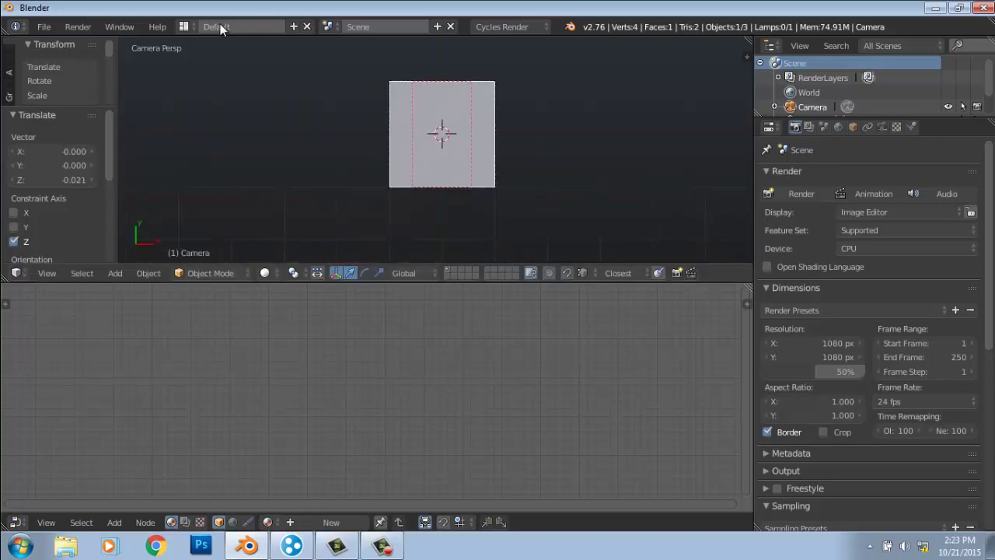
pyautogui.hotkey('ctrl', 'alt', 'b')
pyautogui.scroll(4, 436, 150)
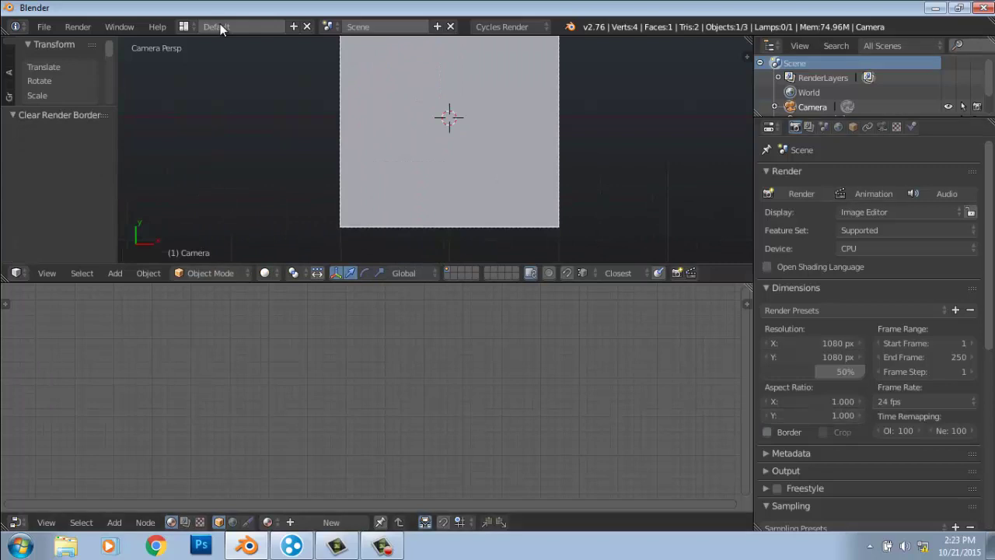
pyautogui.hotkey('ctrl', 'z')
pyautogui.keyDown('shift'); pyautogui.moveTo(450, 117); pyautogui.dragTo(433, 150, button='middle'); pyautogui.keyUp('shift')
pyautogui.scroll(-1, 434, 151)
pyautogui.hotkey('shift', 'z')
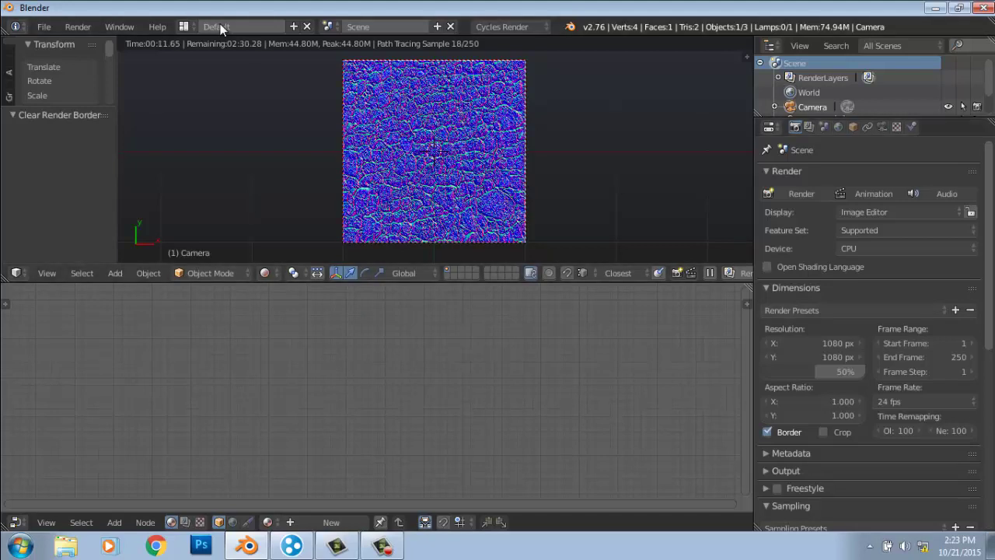
# - Set the render resolution percentage to 30%
pyautogui.scroll(-1, 434, 151)
pyautogui.scroll(-7, 870, 334)
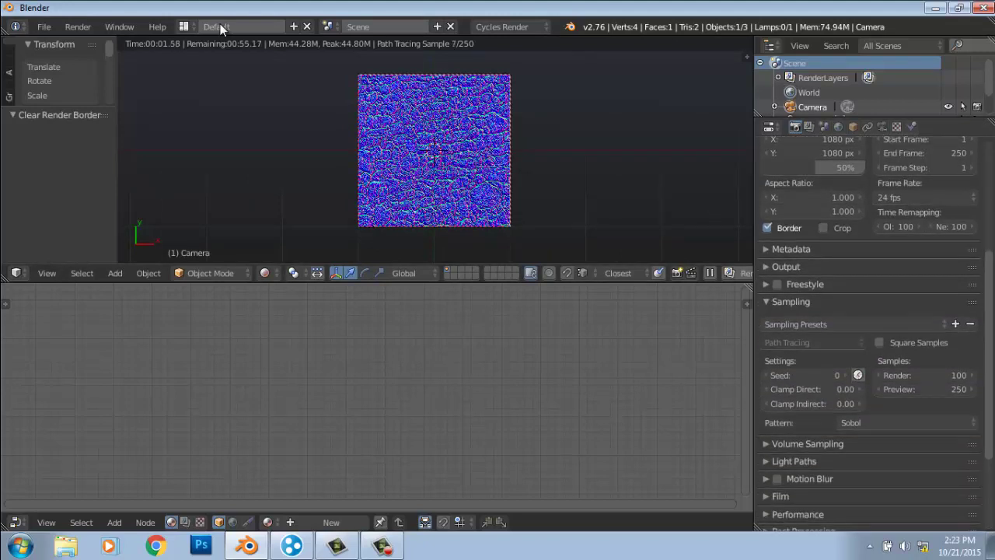
pyautogui.scroll(-2, 917, 319)
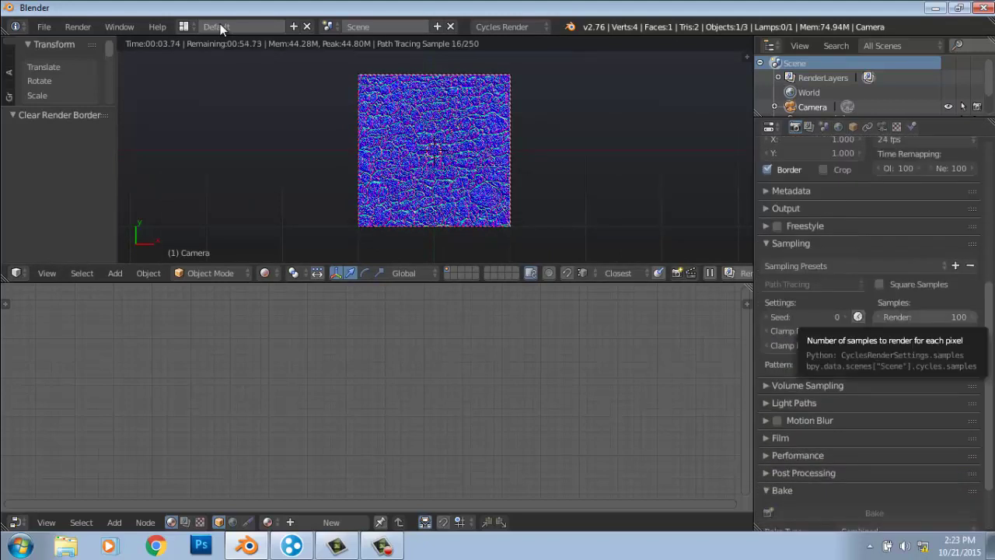
pyautogui.scroll(5, 870, 334)
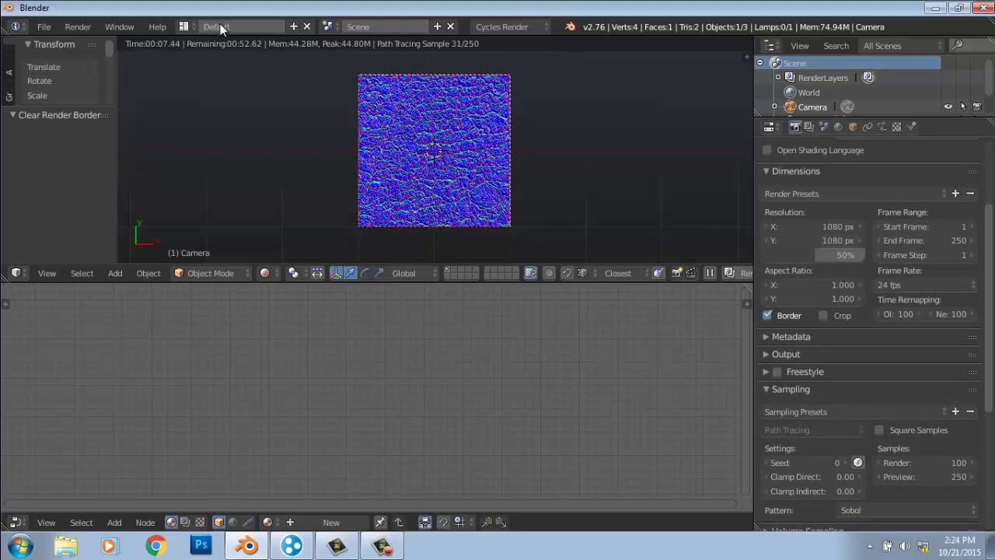
pyautogui.click(812, 255)
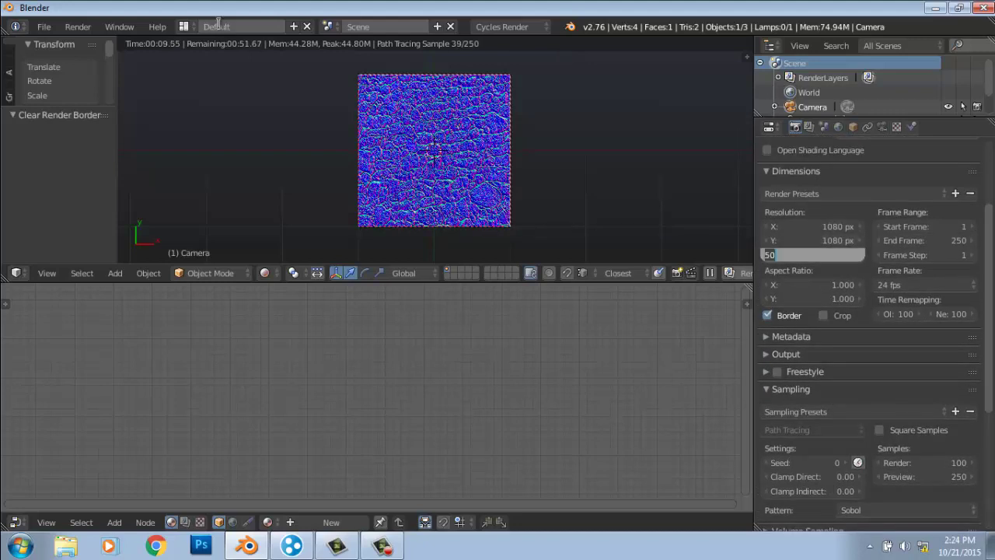
pyautogui.write('30')
pyautogui.press('Return')
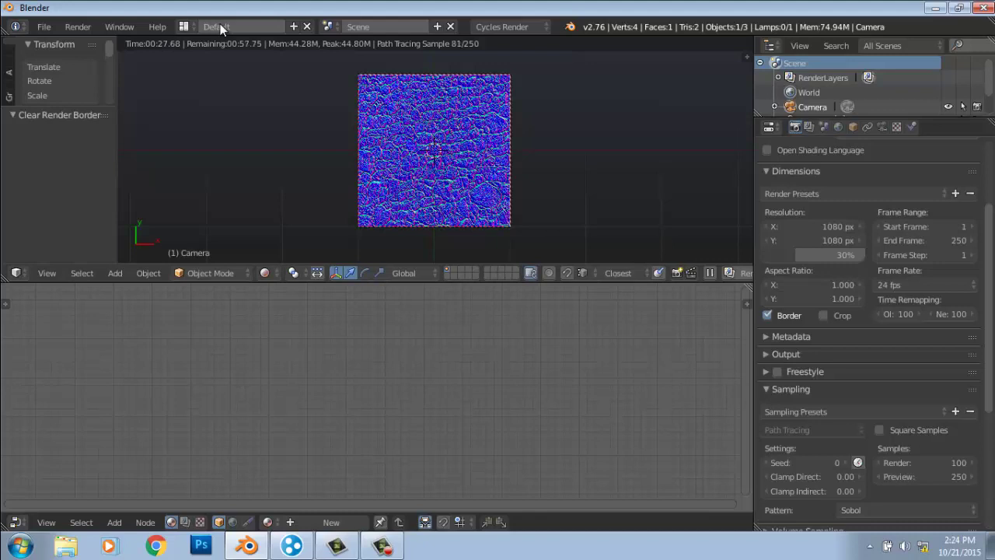
# - Return the viewport to Solid shading and render the camera view as a still image
pyautogui.hotkey('shift', 'z')
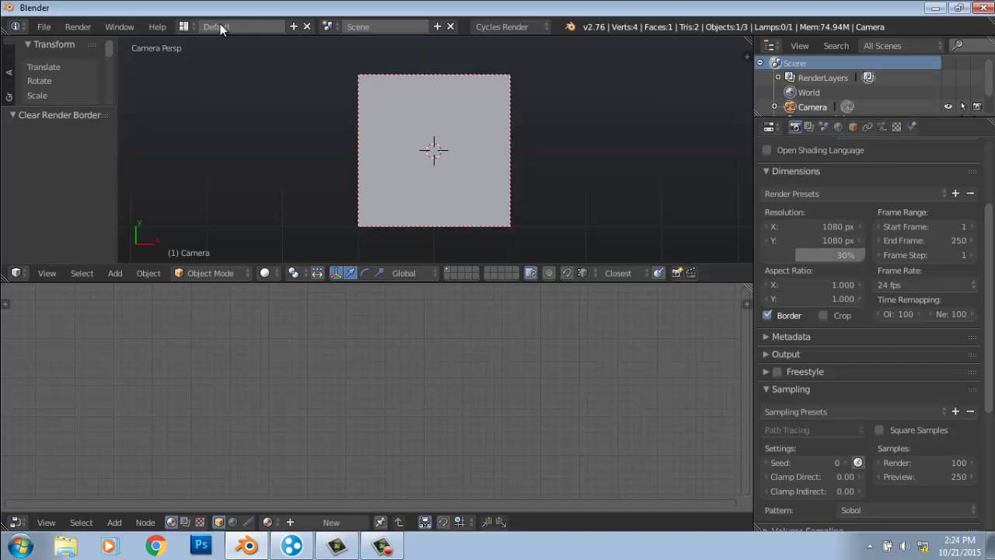
pyautogui.scroll(5, 871, 334)
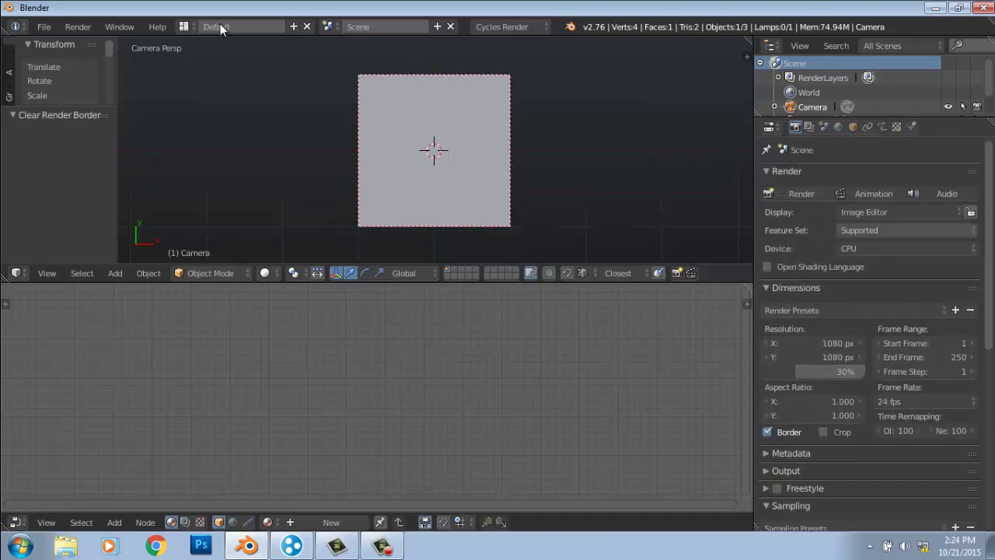
pyautogui.scroll(4, 434, 152)
pyautogui.scroll(-4, 434, 152)
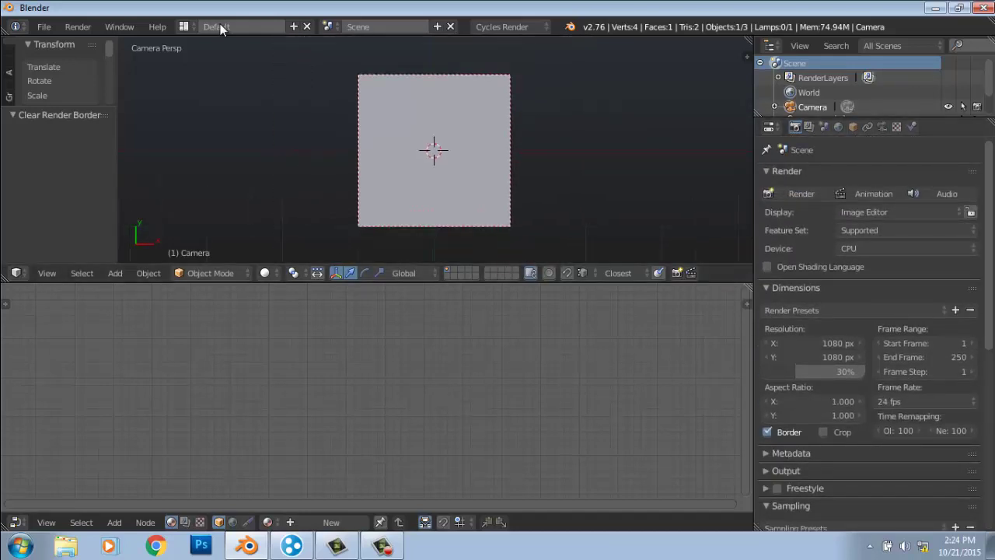
pyautogui.click(801, 194)
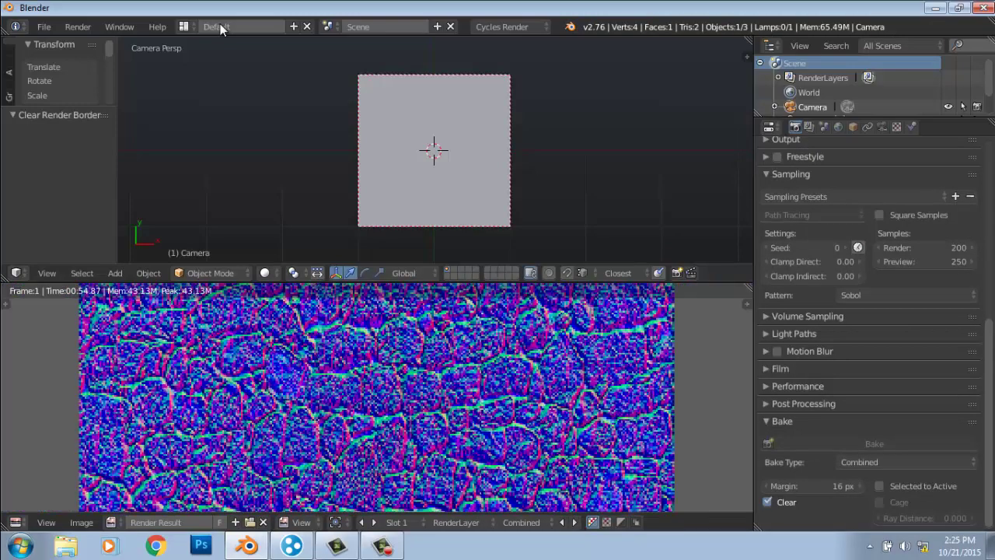
# - Save the rendered image to the Desktop as tut_normal.jpg in JPEG format with RGB color
pyautogui.press('F3')
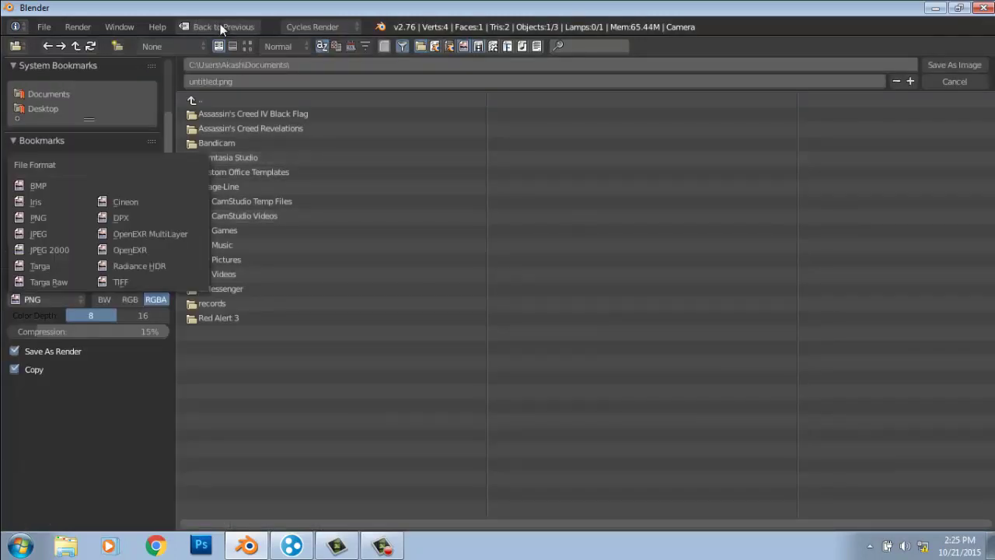
pyautogui.click(47, 299)
pyautogui.press('Up')
pyautogui.press('Return')
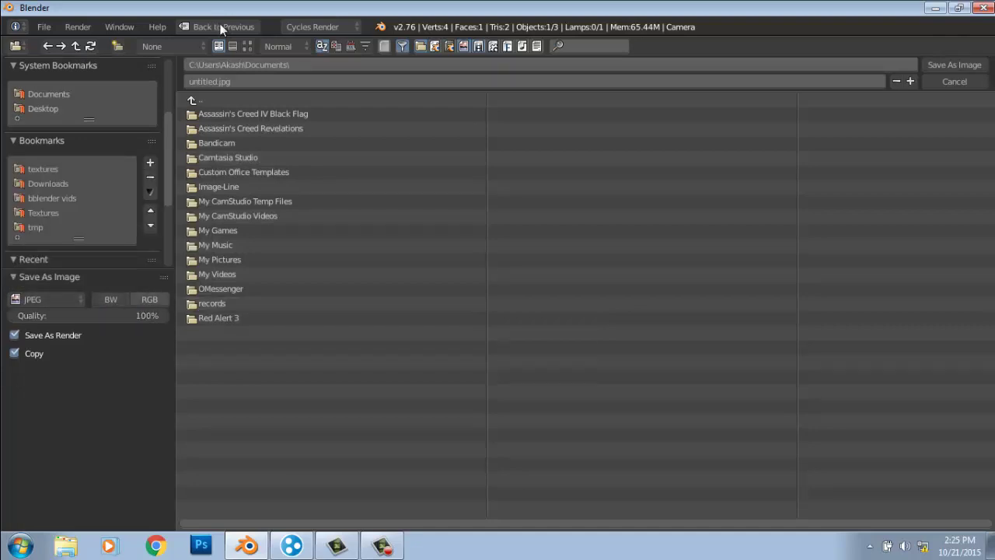
pyautogui.click(149, 299)
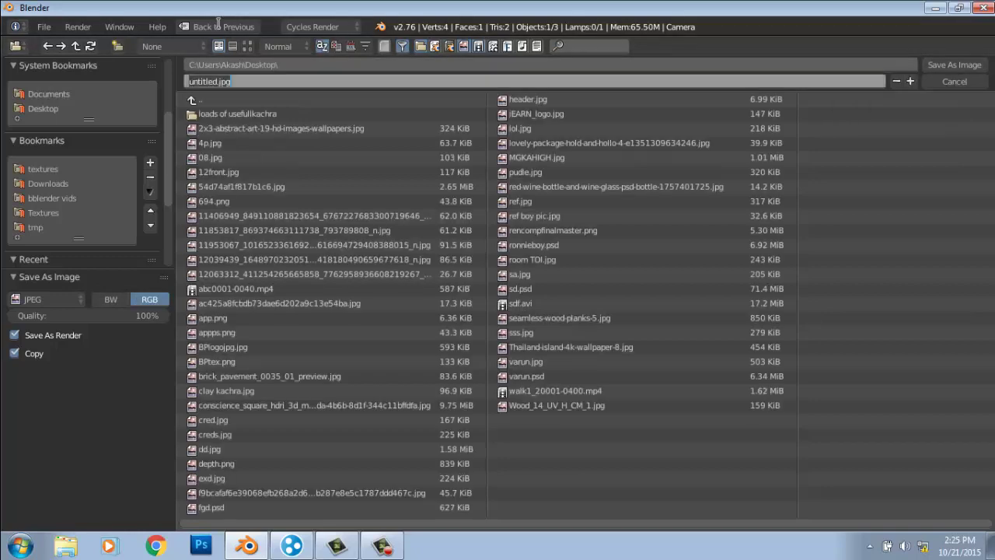
pyautogui.write('tut normal')
pyautogui.press('Return')
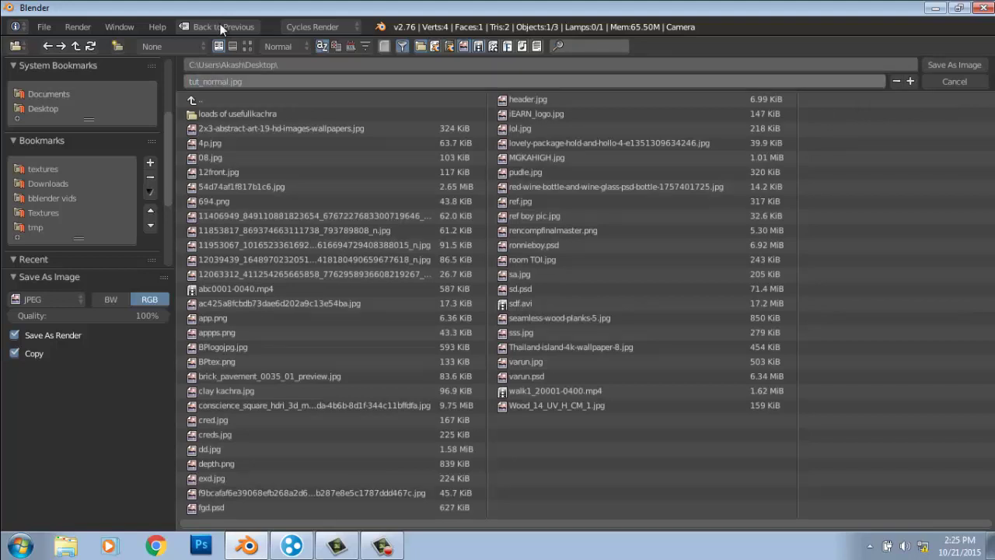
pyautogui.click(221, 28)
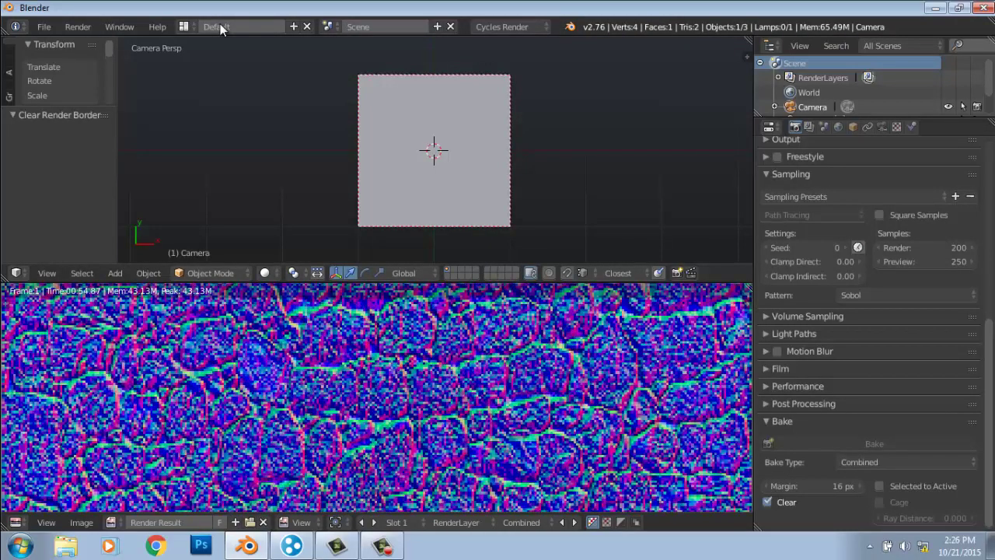
# - Change the render result area to the Node Editor and select the plane to show its material nodes
pyautogui.scroll(-5, 377, 396)
pyautogui.click(16, 523)
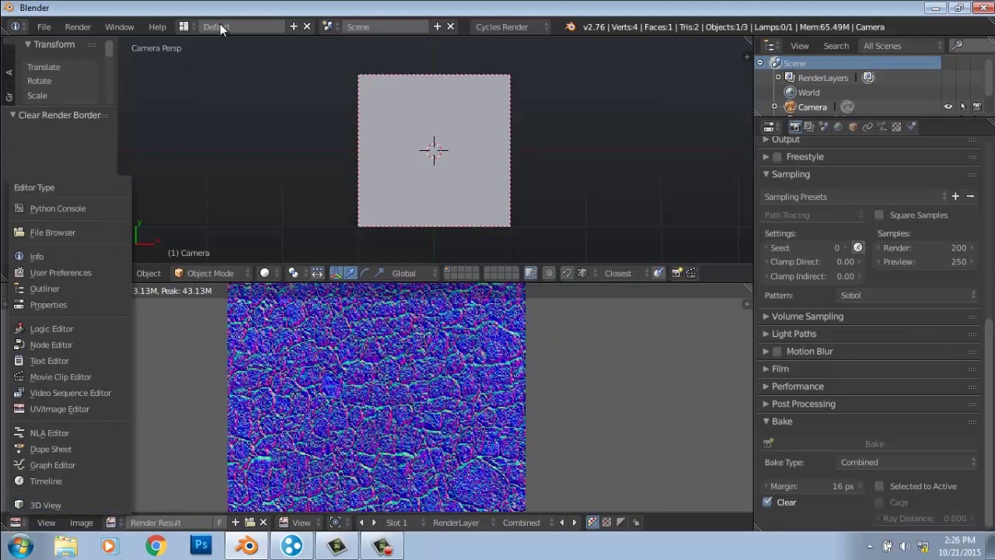
pyautogui.click(51, 344)
pyautogui.rightClick(433, 186)
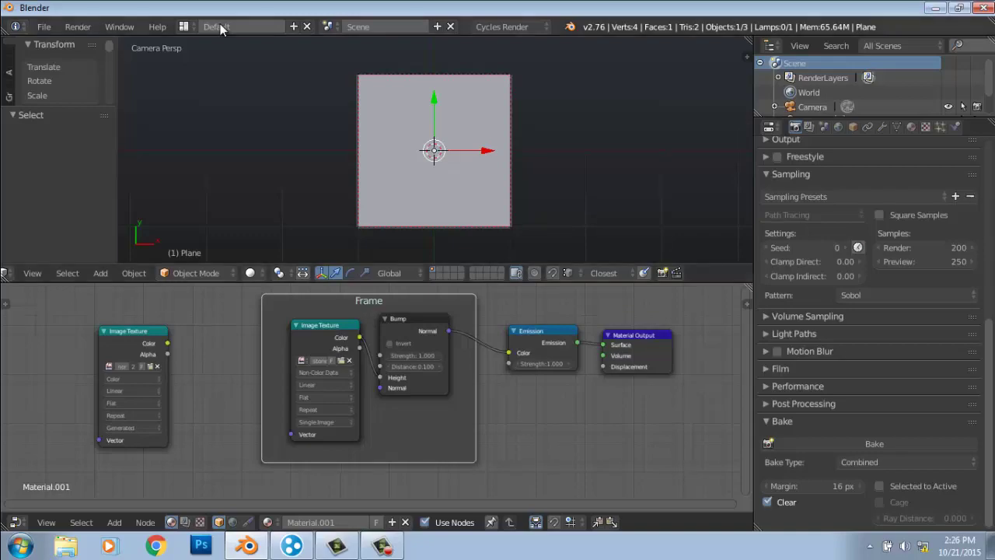
# - Open the saved tut_normal image from the desktop in Windows Photo Viewer and examine its surface detail and noise at several magnifications
pyautogui.press('super+d')
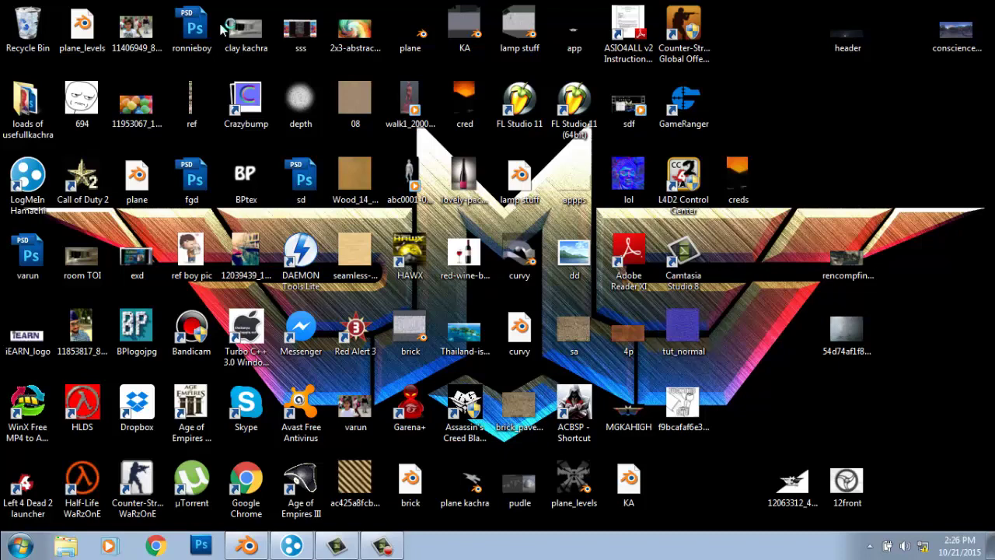
pyautogui.press('Return')
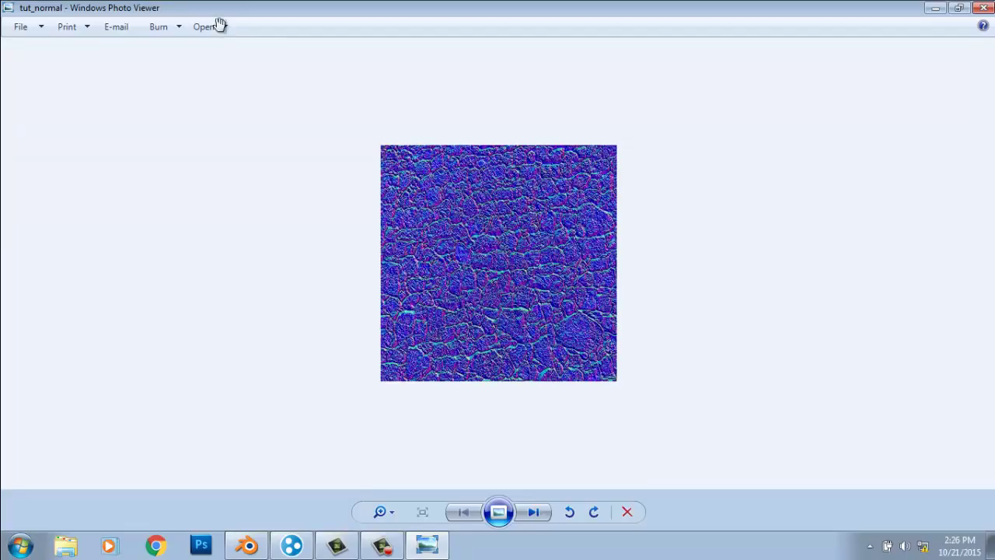
pyautogui.scroll(3, 220, 25)
pyautogui.scroll(-3, 220, 25)
pyautogui.scroll(2, 220, 25)
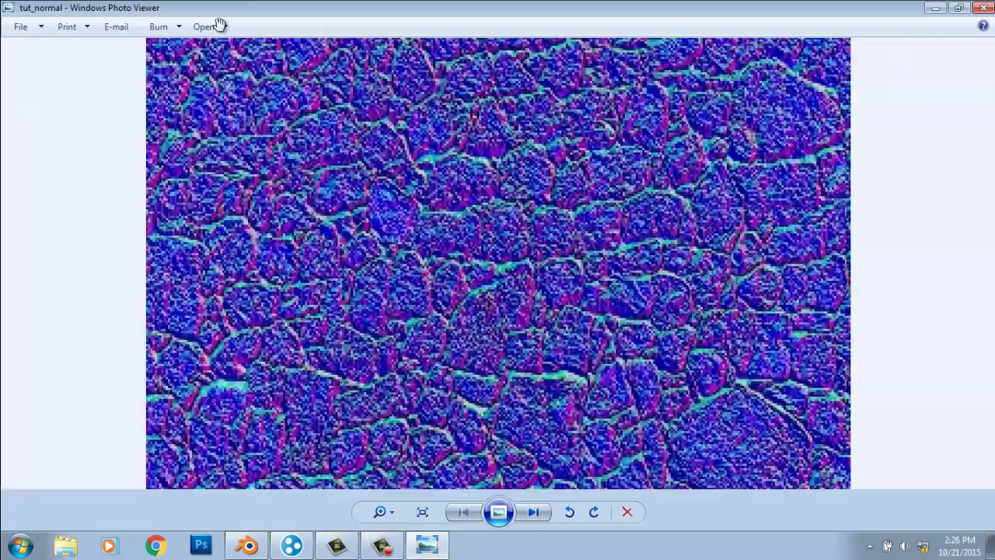
pyautogui.scroll(2, 220, 25)
pyautogui.scroll(-2, 220, 25)
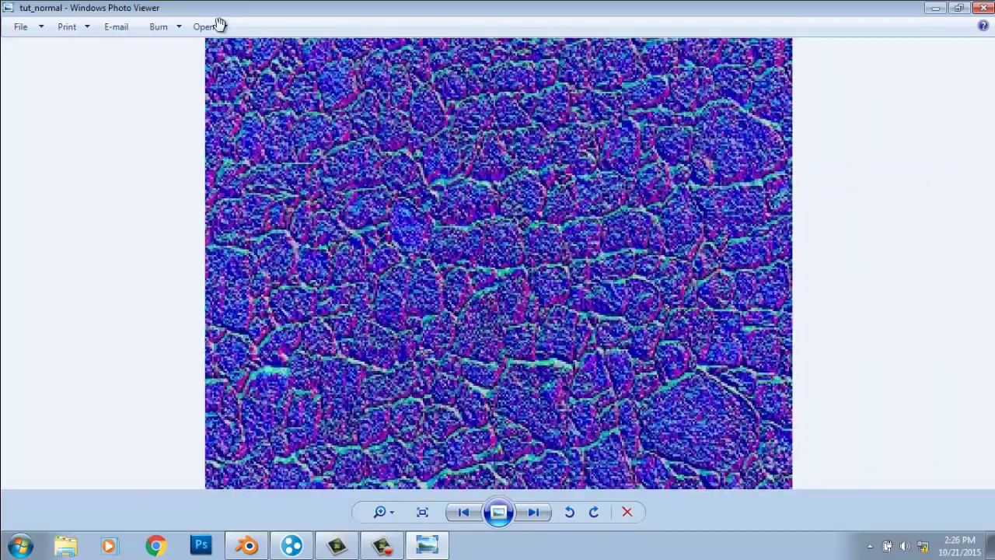
pyautogui.scroll(-3, 221, 26)
pyautogui.scroll(3, 222, 26)
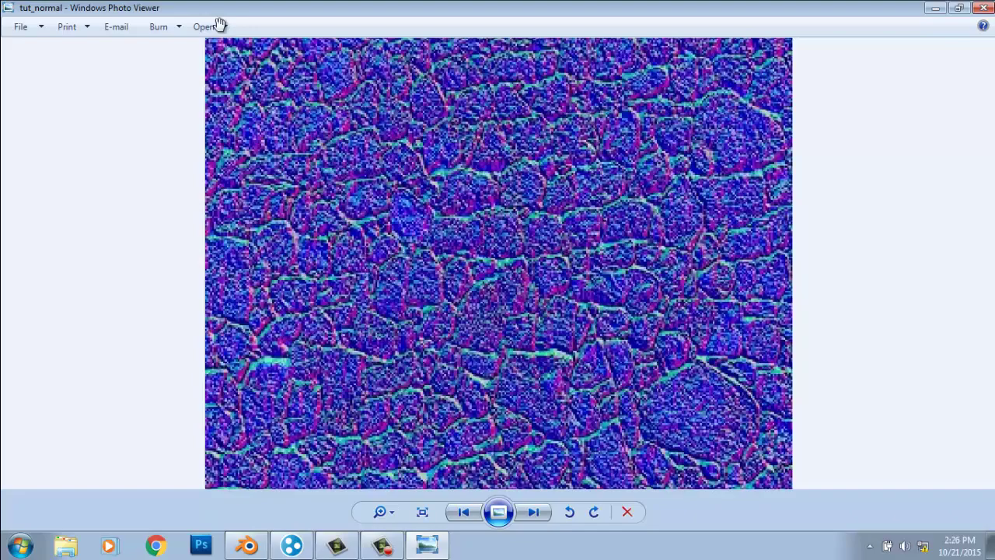
pyautogui.scroll(-2, 222, 27)
pyautogui.scroll(2, 222, 27)
pyautogui.scroll(-3, 223, 27)
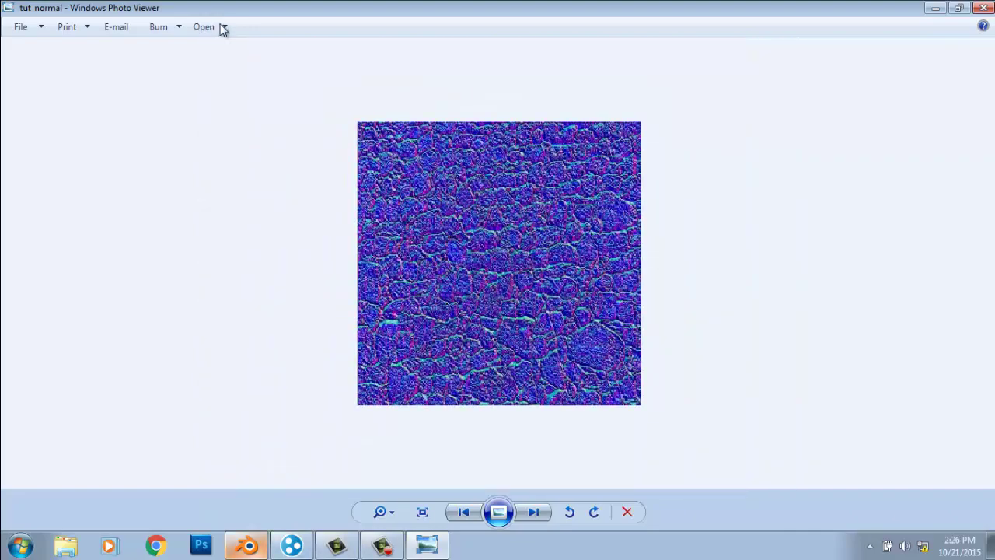
pyautogui.hotkey('alt', 'Tab')
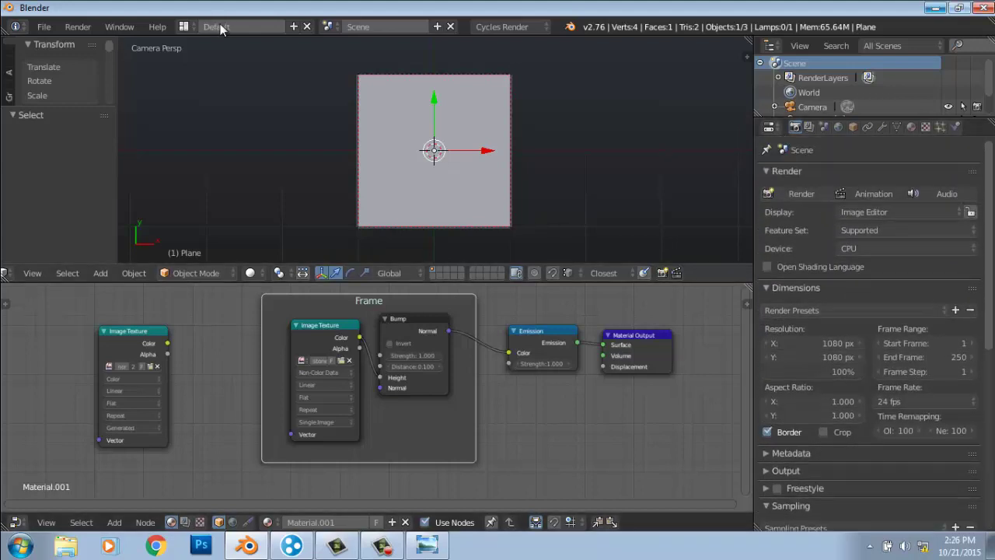
pyautogui.hotkey('alt', 'Tab')
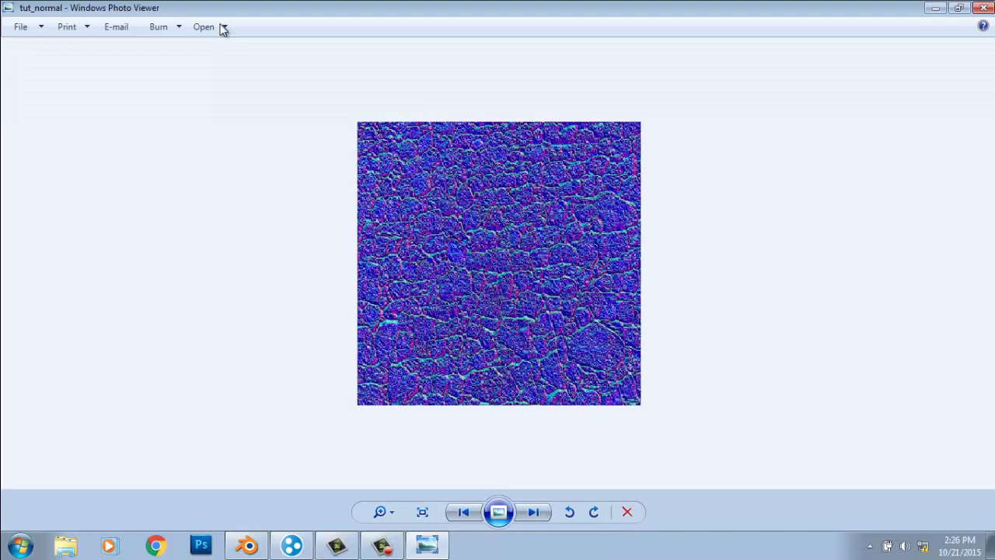